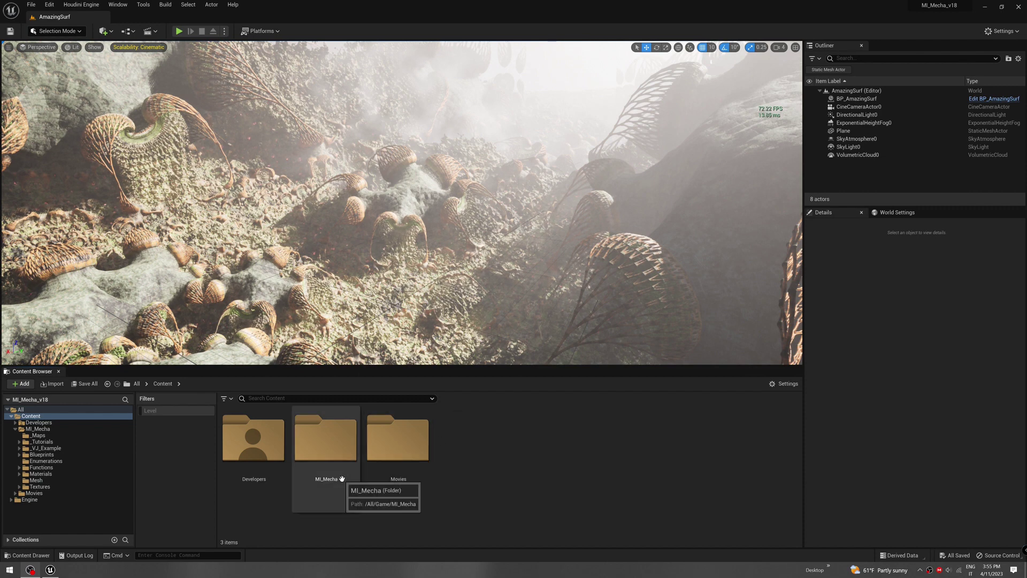
- Open the _Maps folder inside MI_Mecha to show the example levels
double_click(337, 442)
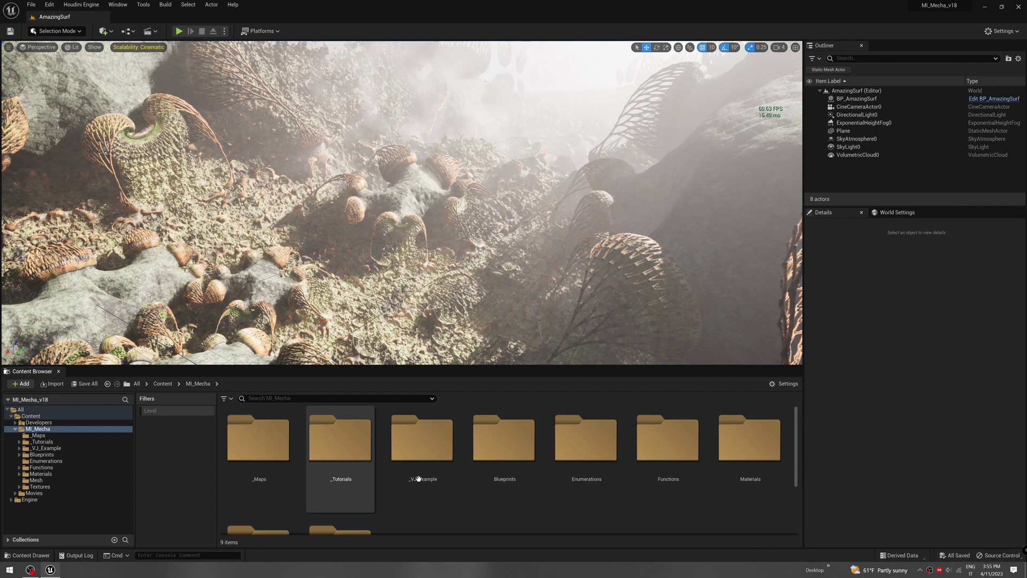
ctrl+scroll(618, 454, down, 2)
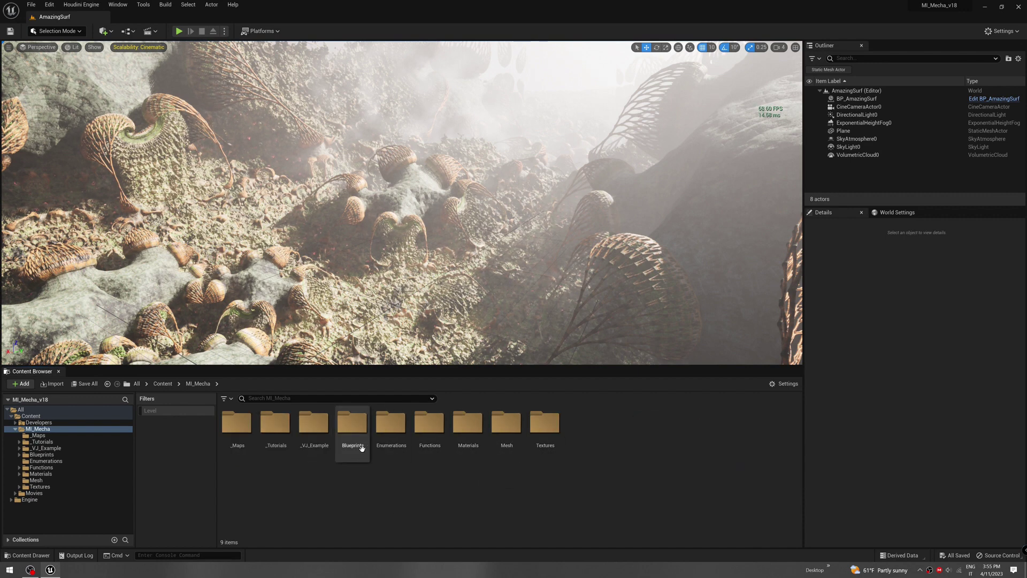
ctrl+scroll(408, 477, up, 2)
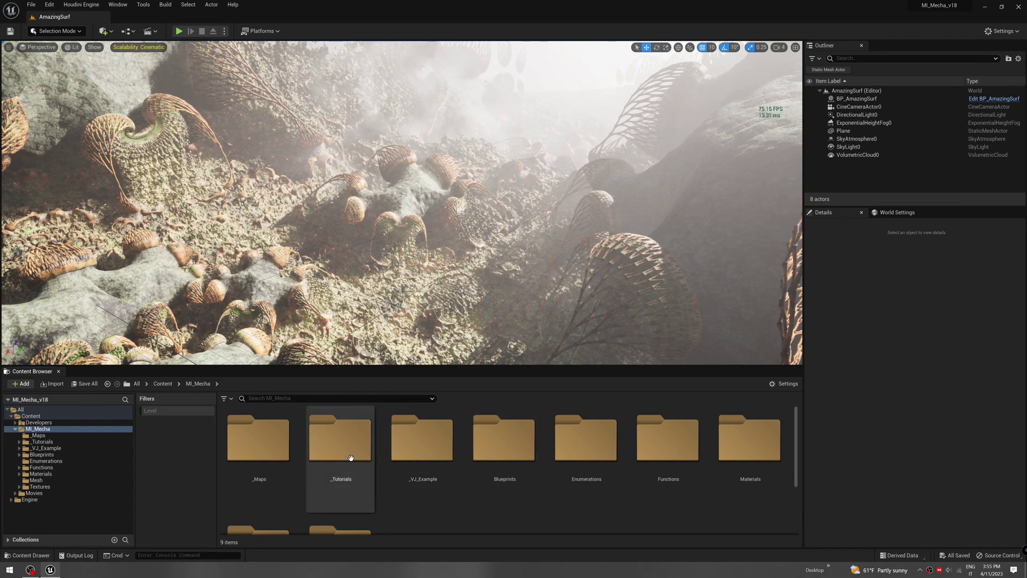
double_click(263, 444)
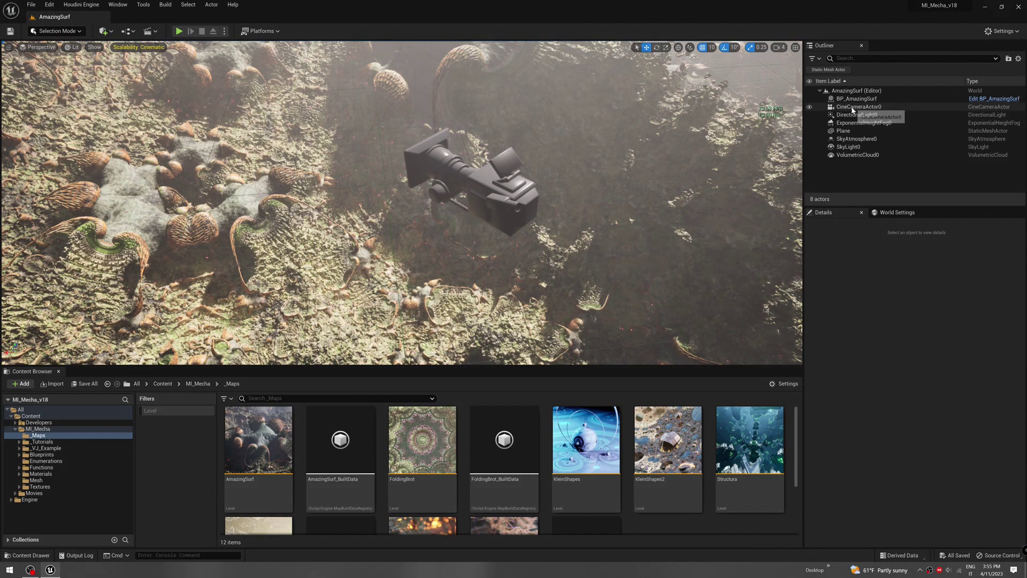
- Pilot CineCameraActor0 to view the scene through the camera, and stop piloting it
click(853, 107)
right_click(853, 109)
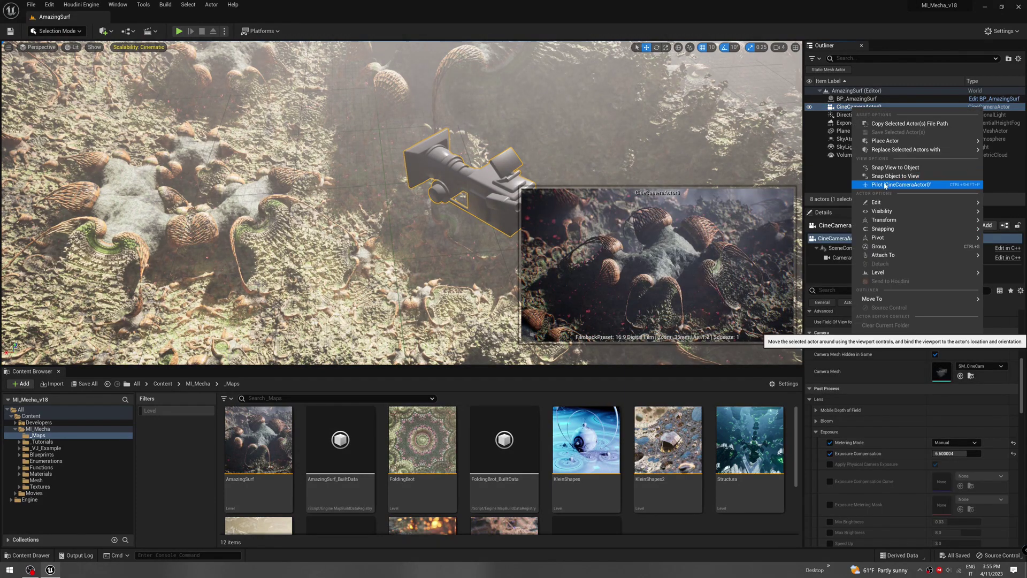
click(901, 185)
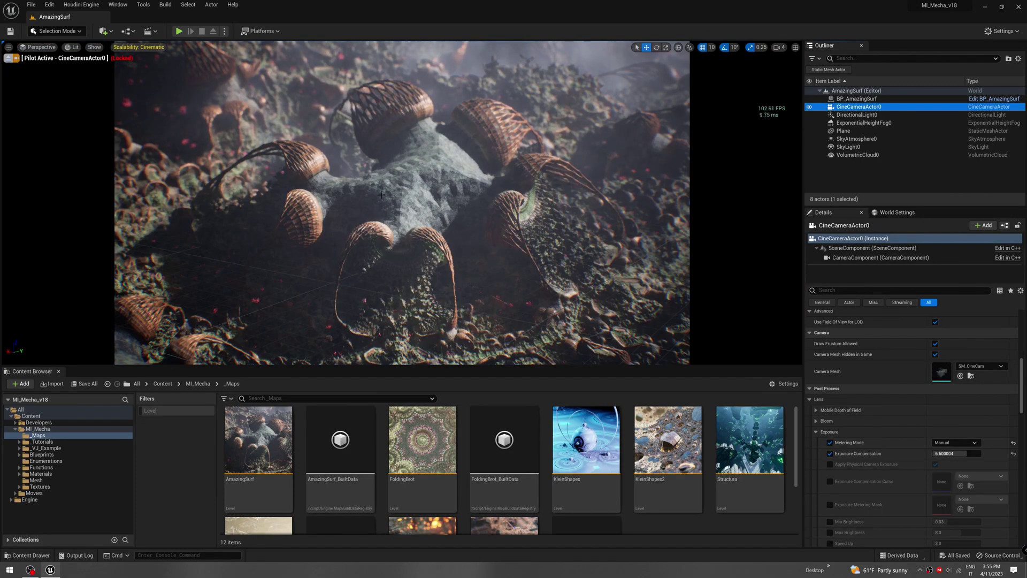
right_click(844, 109)
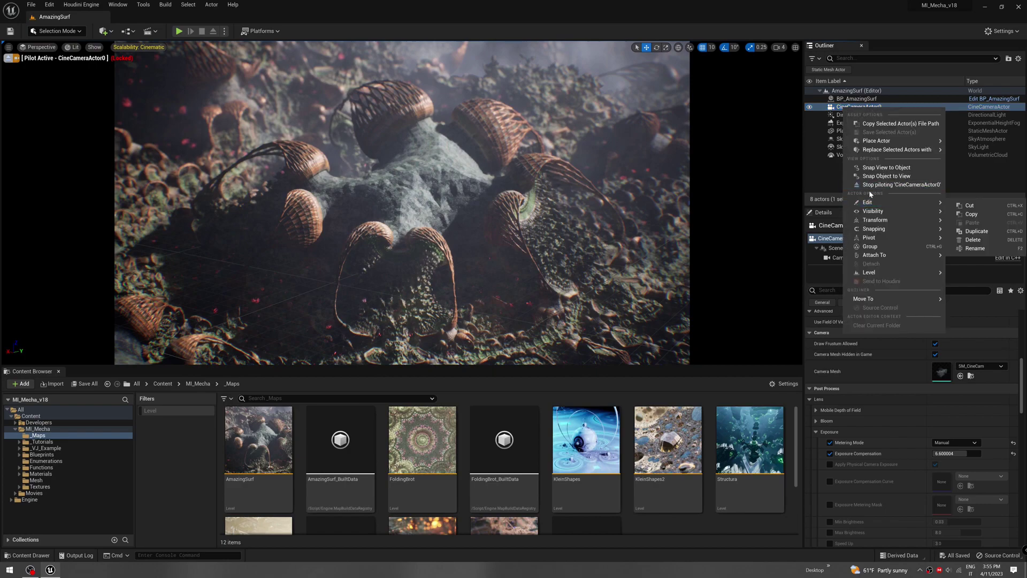
click(897, 185)
- Select the BP_AmazingSurf actor and bring its Fractal Parameters into view
key(s)
right_drag(419, 245, 459, 235)
key(w)
click(479, 214)
key(g)
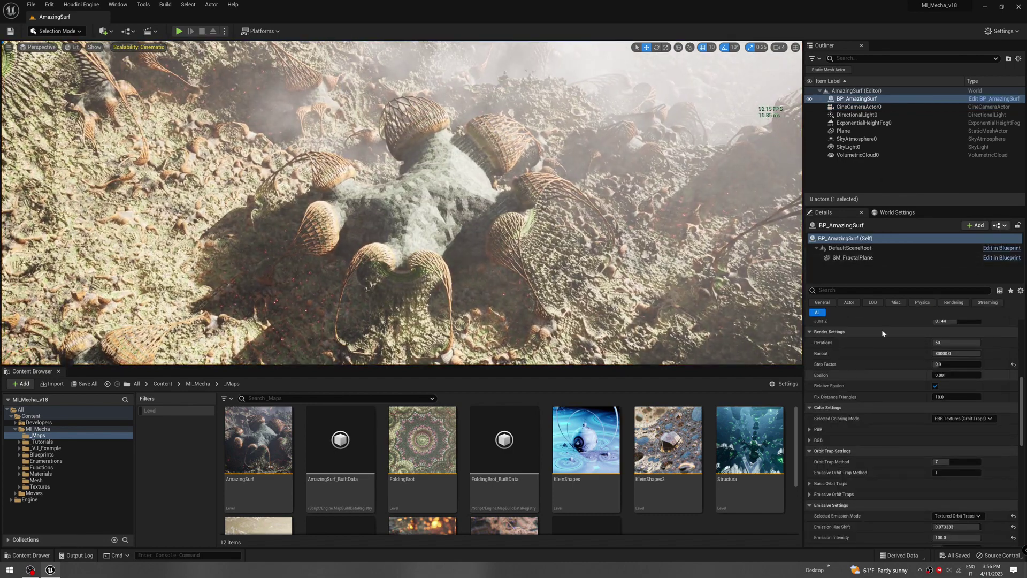
click(858, 99)
scroll(901, 406, up, 4)
scroll(901, 403, up, 5)
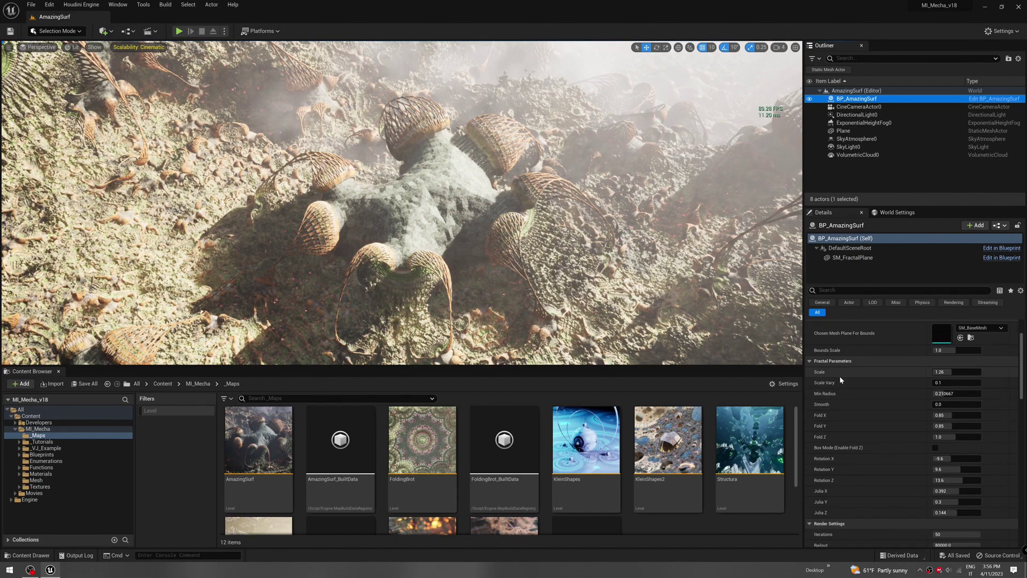
- Set the fractal's Scale to about 1.276 and its Scale Vary to 0.0
drag(949, 372, 968, 372)
key(ctrl+z)
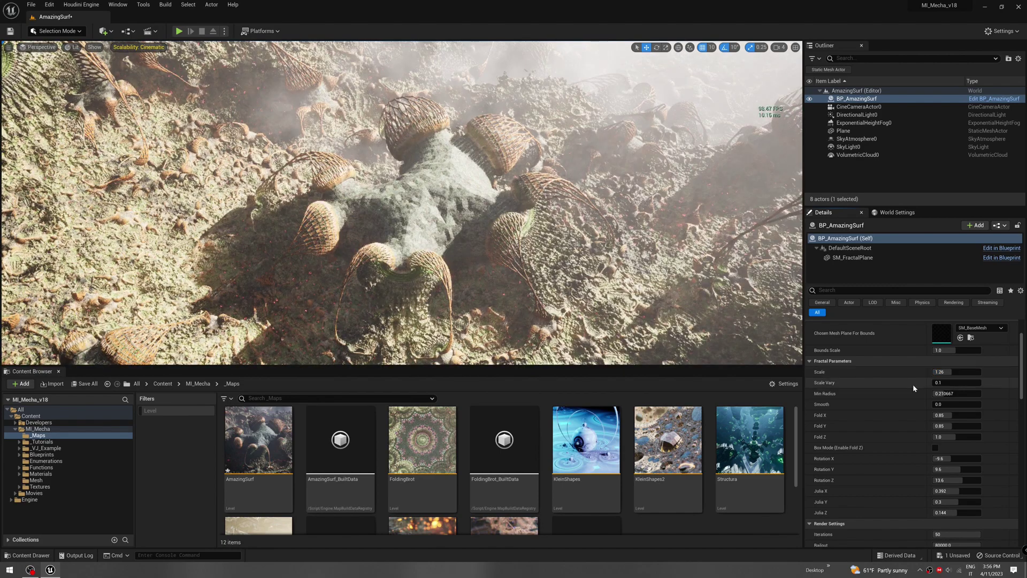
scroll(913, 384, up, 3)
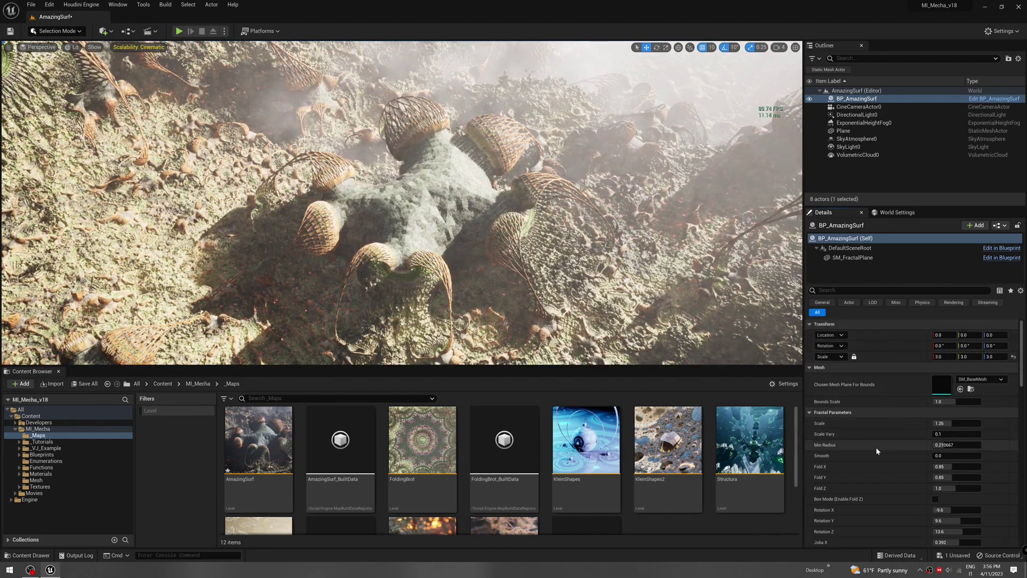
scroll(876, 447, down, 3)
drag(948, 385, 949, 385)
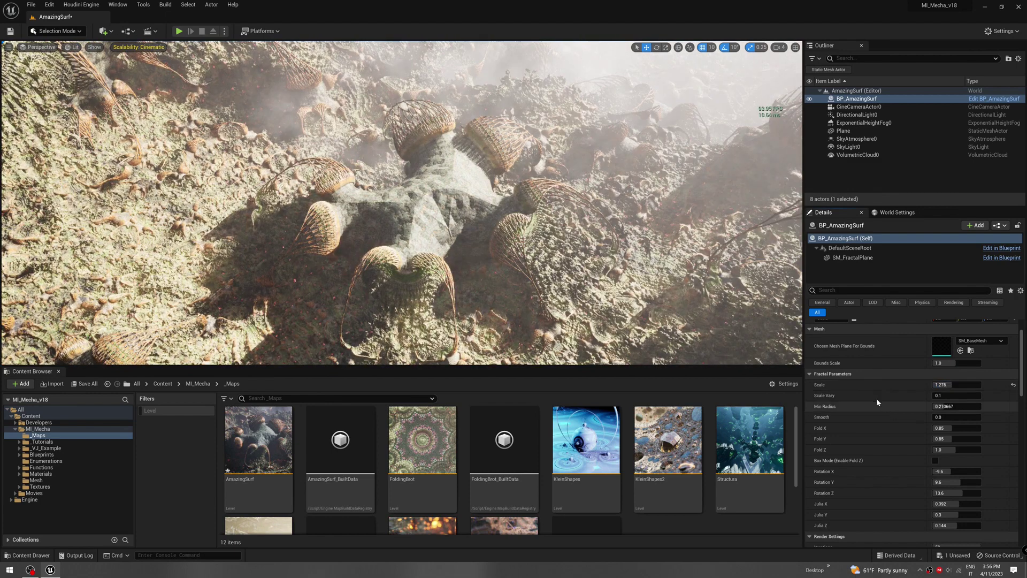
scroll(875, 397, down, 2)
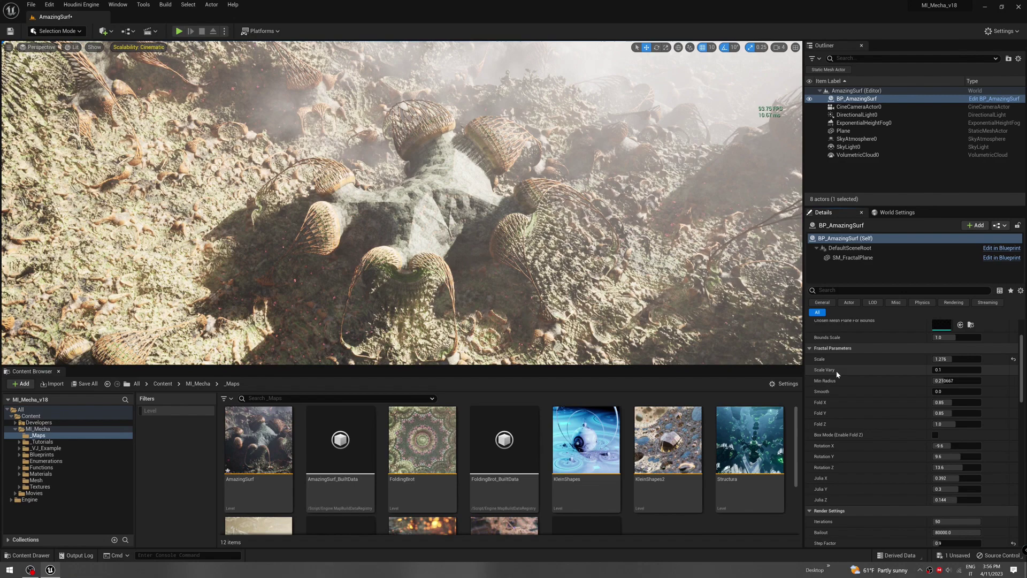
drag(947, 371, 939, 371)
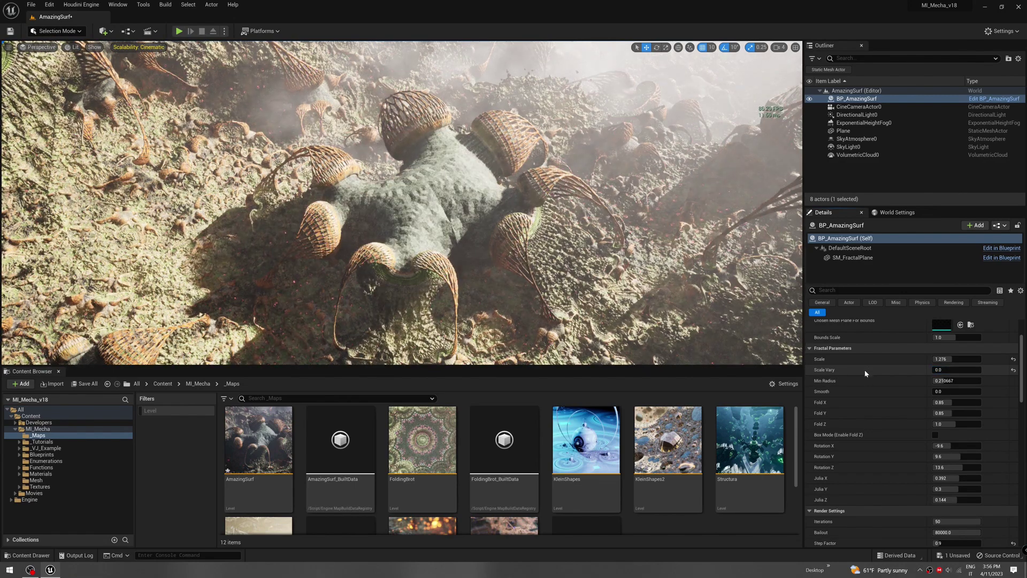
- Try different Min Radius values on the fractal, ending at about 0.4027
drag(953, 380, 943, 380)
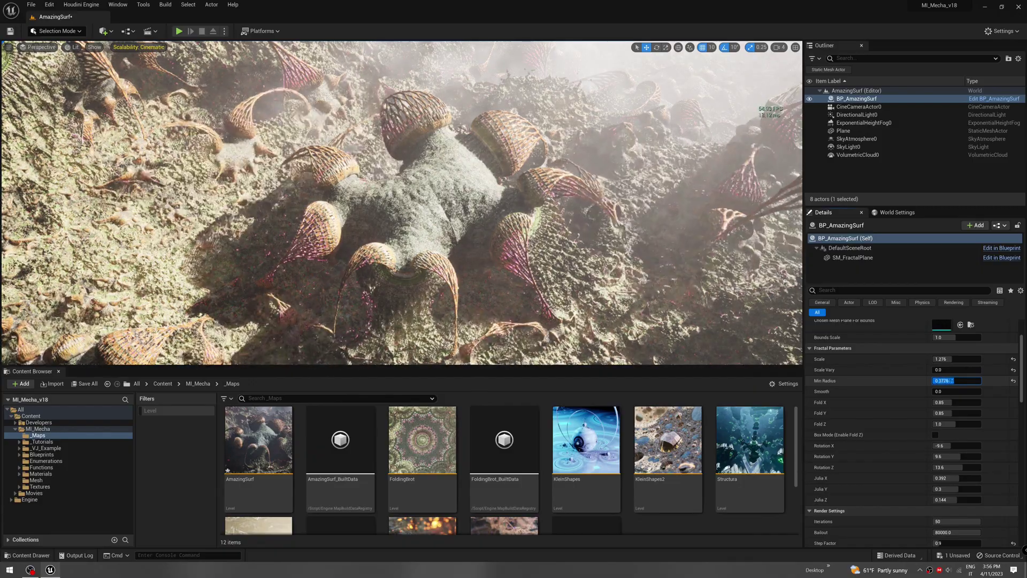
mouse_move(956, 381)
mouse_down()
mouse_move(979, 381)
mouse_move(964, 380)
mouse_up()
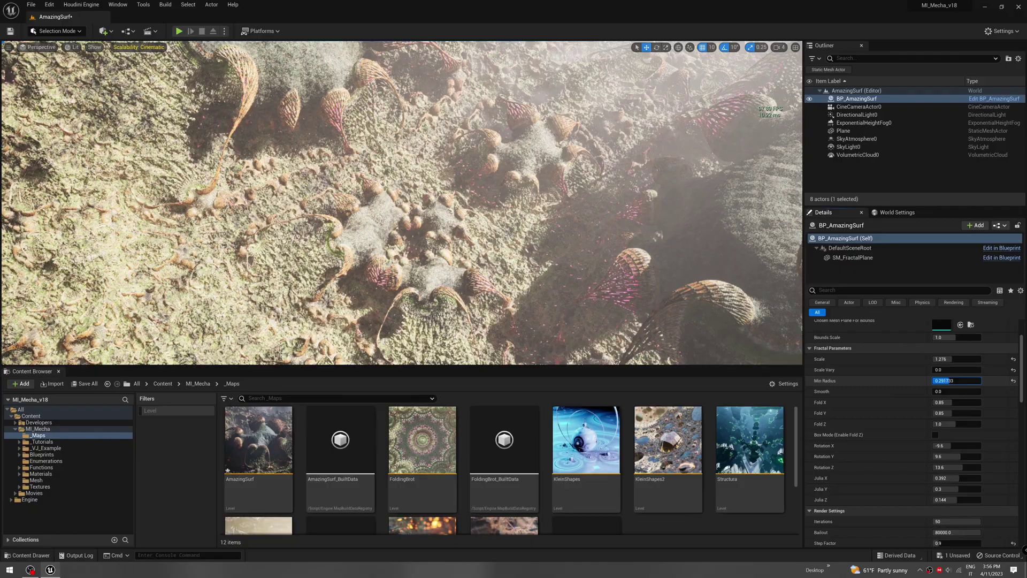
key(Return)
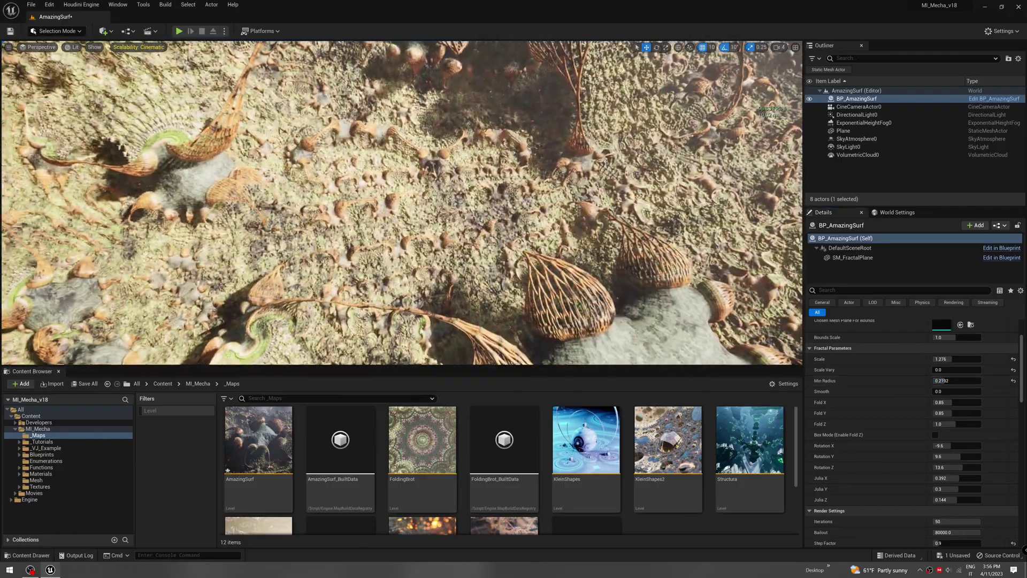
mouse_move(948, 381)
mouse_down()
mouse_move(962, 381)
mouse_move(944, 381)
mouse_up()
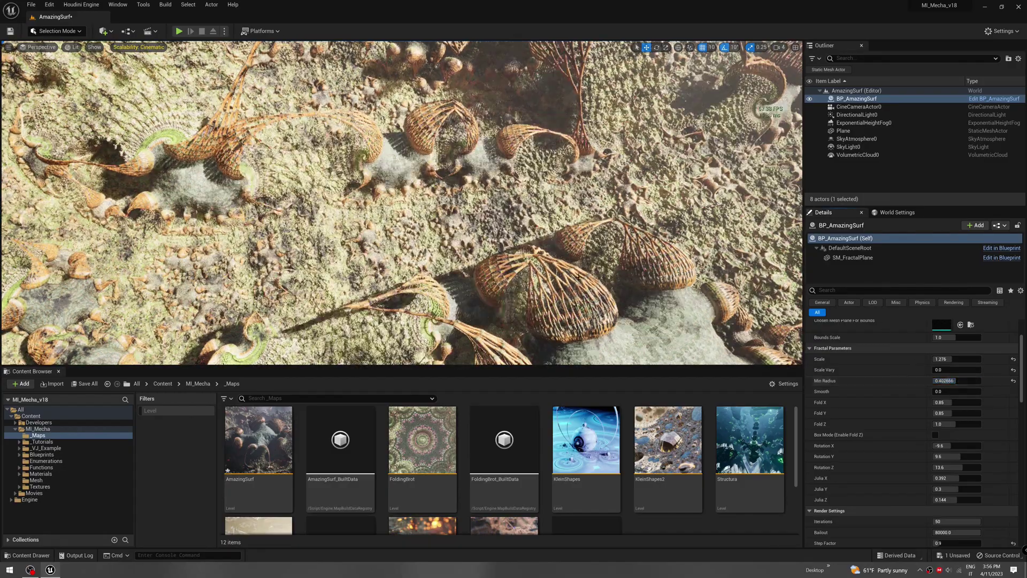
- Try the fractal with Fold X at 0.978 and Fold Y at 0.0
right_drag(401, 204, 455, 171)
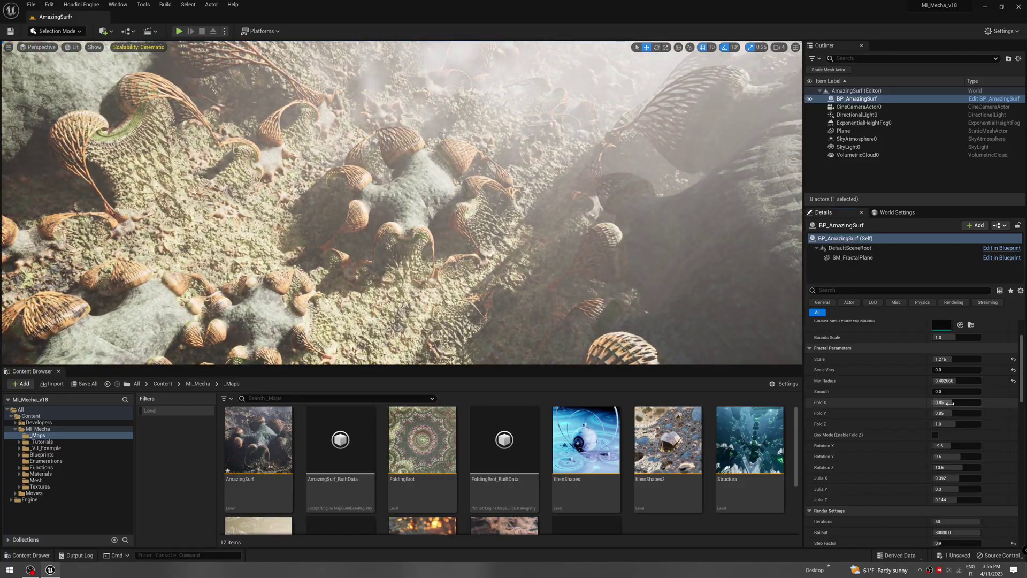
mouse_move(950, 404)
mouse_down()
mouse_move(921, 403)
mouse_move(967, 403)
mouse_up()
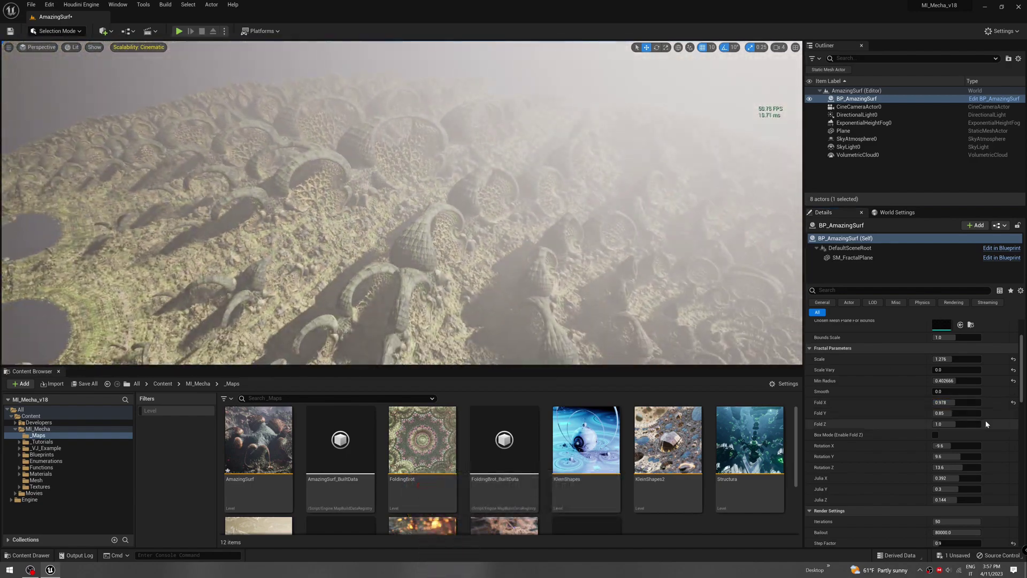
drag(958, 414, 934, 413)
right_drag(589, 225, 594, 182)
- Set Rotation X to about -21.2 and reset Fold X and Fold Y to their default values
drag(945, 446, 923, 446)
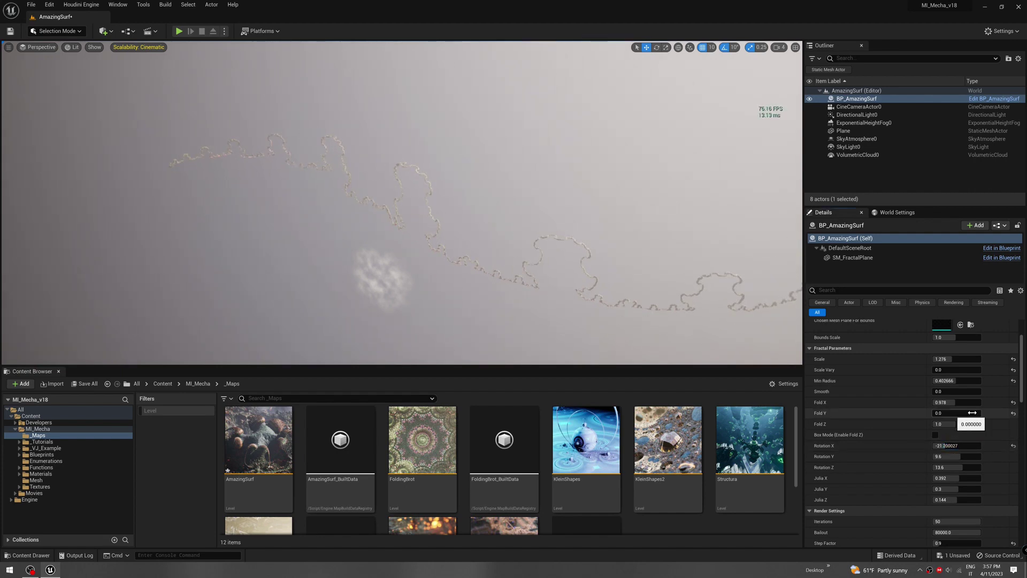
click(1013, 413)
click(1013, 402)
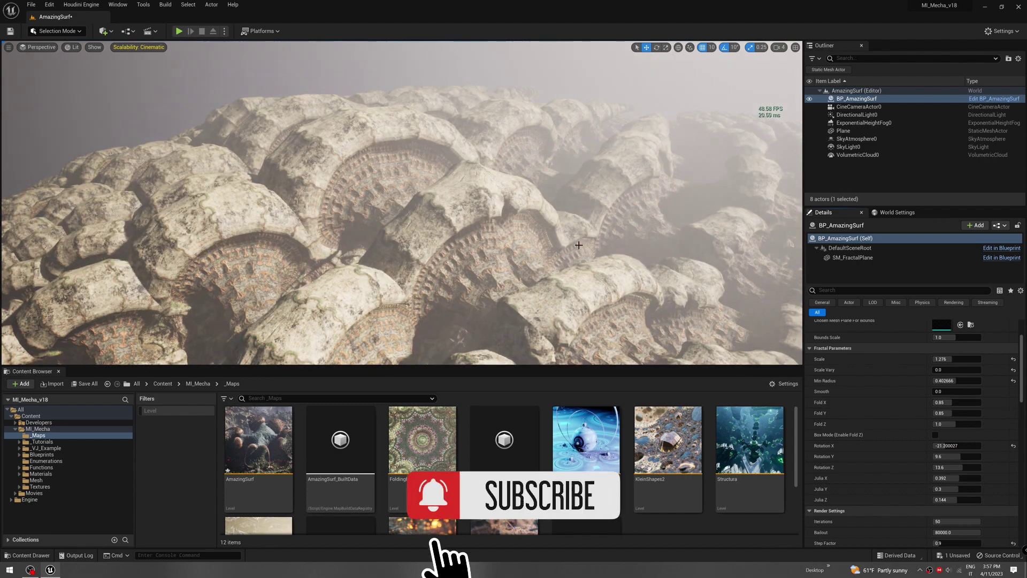
- Set Fold X to 0.882, Fold Y to 0.914 and Fold Z to about 0.49
key(s)
right_drag(579, 245, 587, 251)
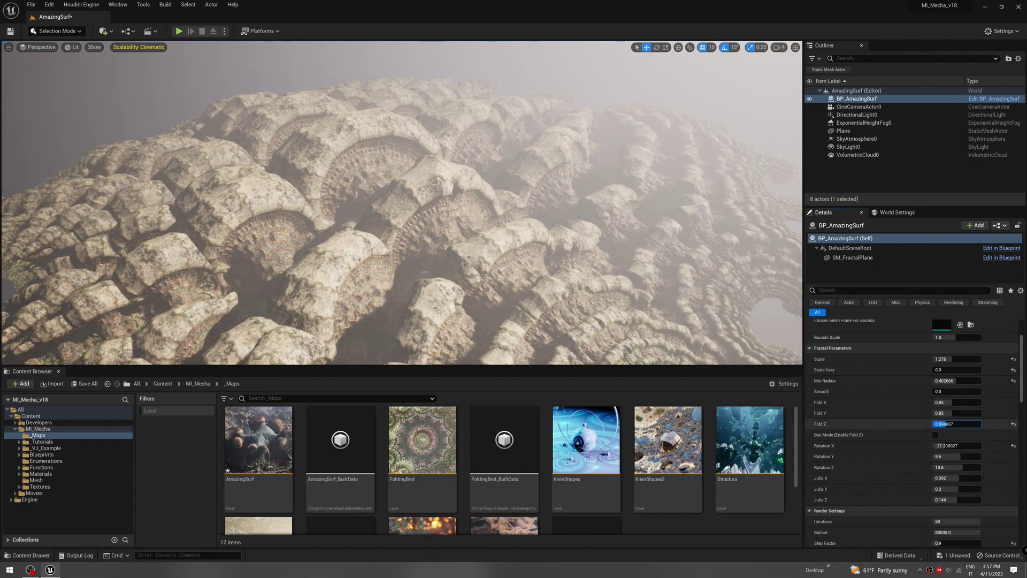
drag(945, 423, 950, 403)
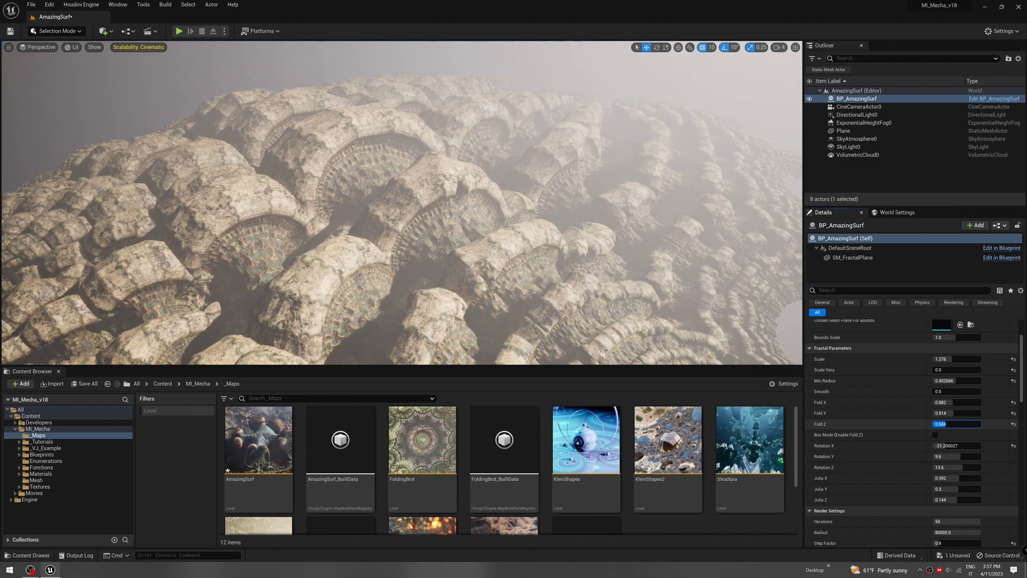
drag(951, 423, 943, 424)
mouse_move(779, 270)
right_down()
mouse_move(792, 289)
mouse_move(780, 270)
right_up()
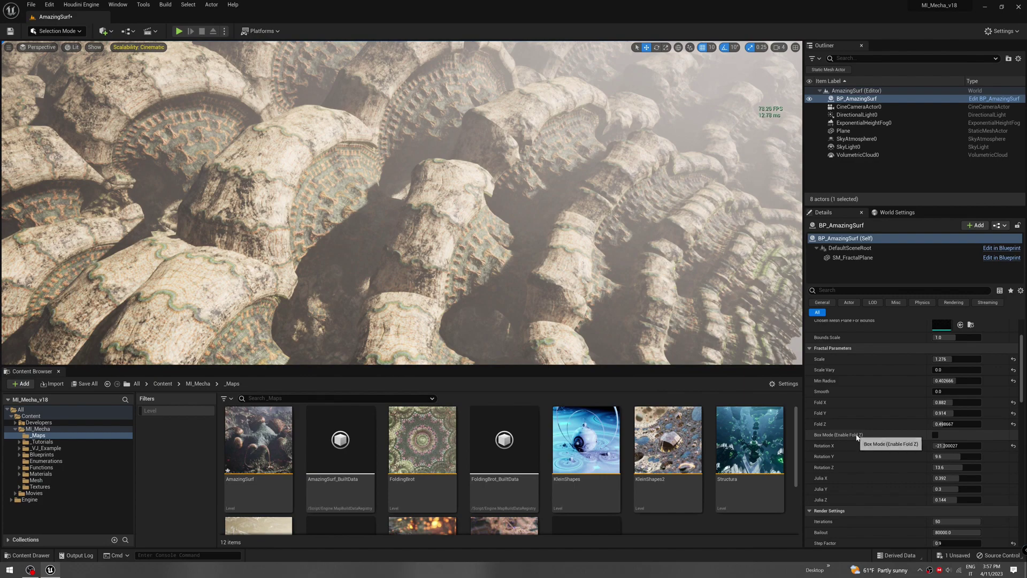
- Enable Box Mode for the fractal and hide the ExponentialHeightFog0 actor
click(935, 435)
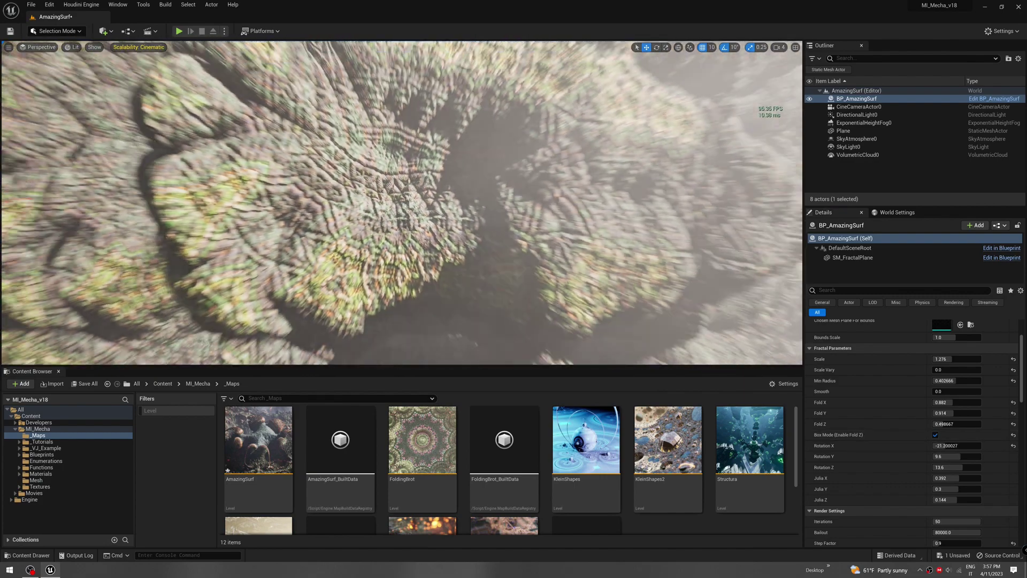
mouse_move(401, 202)
right_down()
mouse_move(369, 202)
mouse_move(393, 190)
right_up()
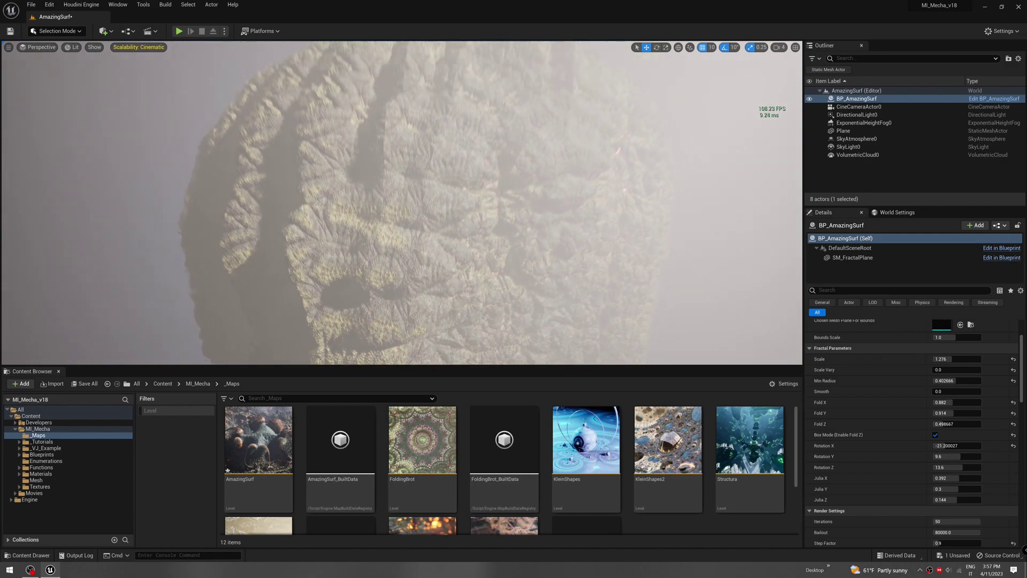
click(809, 123)
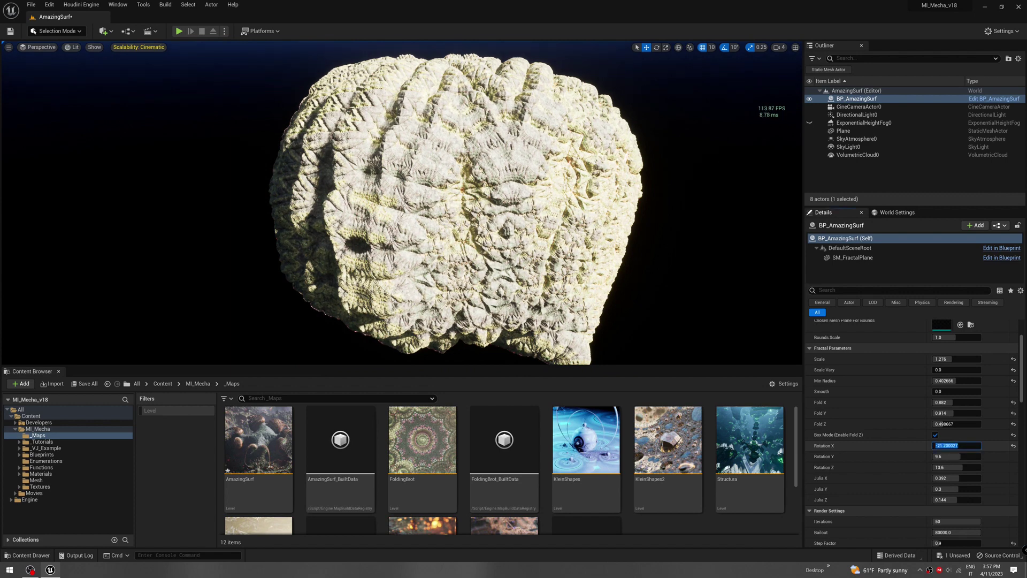
- Set the fractal's Rotation X, Rotation Y and Rotation Z to 0
key(Tab)
text(0)
key(Tab)
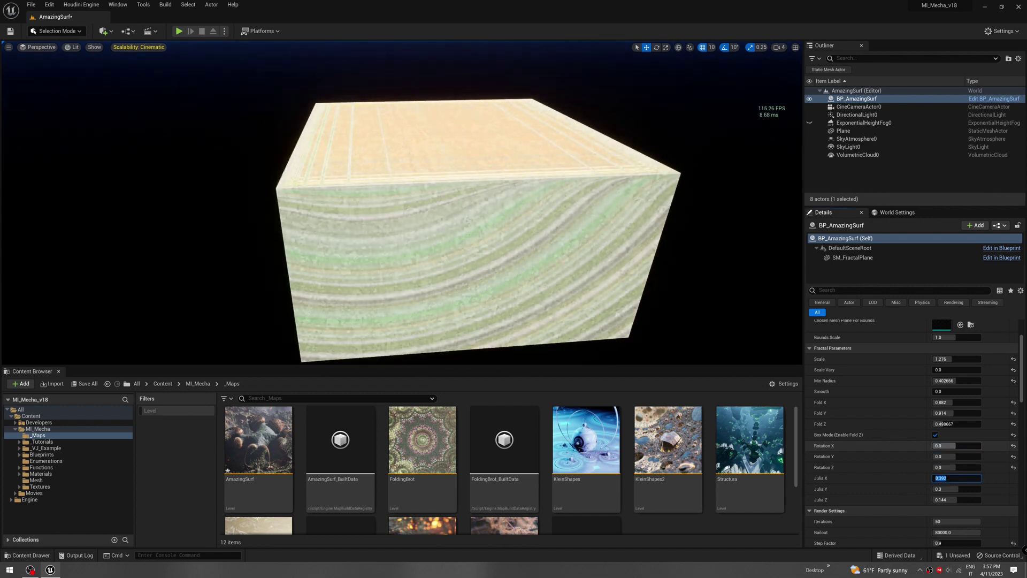
- Switch Box Mode off and on again to compare the fractal's shape
right_drag(401, 204, 521, 214)
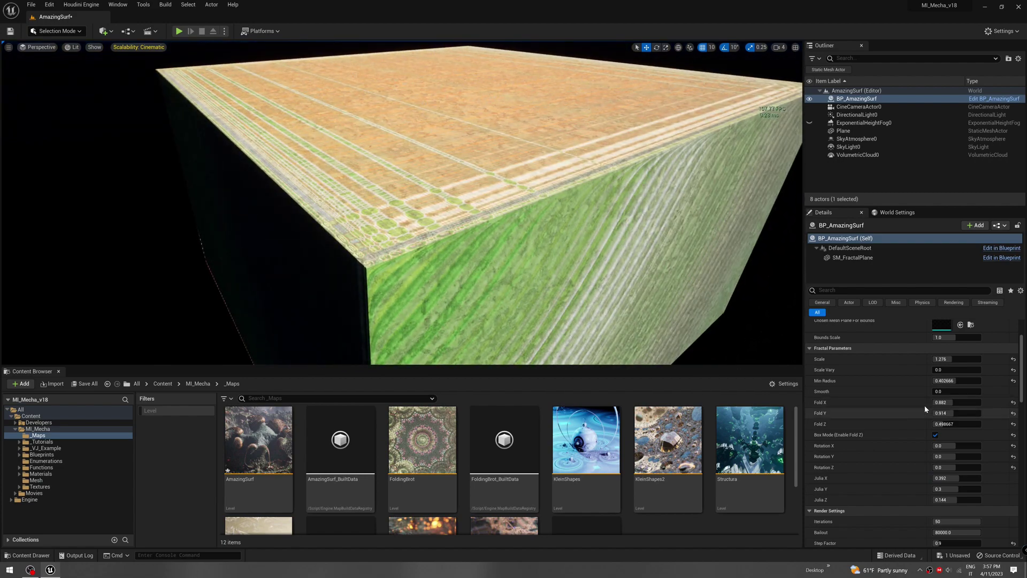
click(935, 435)
click(935, 435)
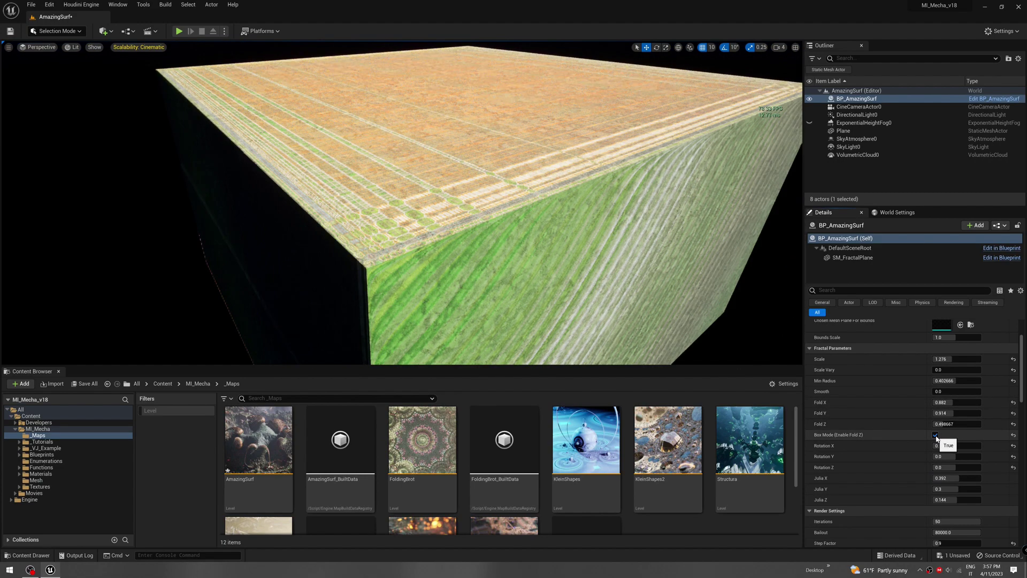
click(934, 435)
click(935, 435)
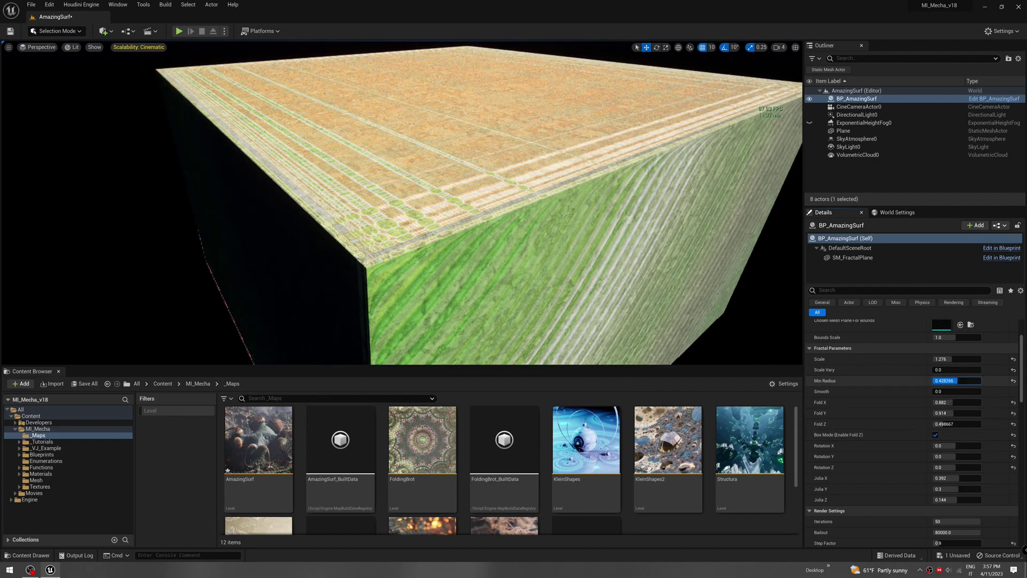
- Set Min Radius to 0.0, try Scale at 2.332 and reset Scale to its default
mouse_move(942, 359)
mouse_down()
mouse_move(964, 359)
mouse_move(953, 359)
mouse_up()
scroll(402, 203, up, 8)
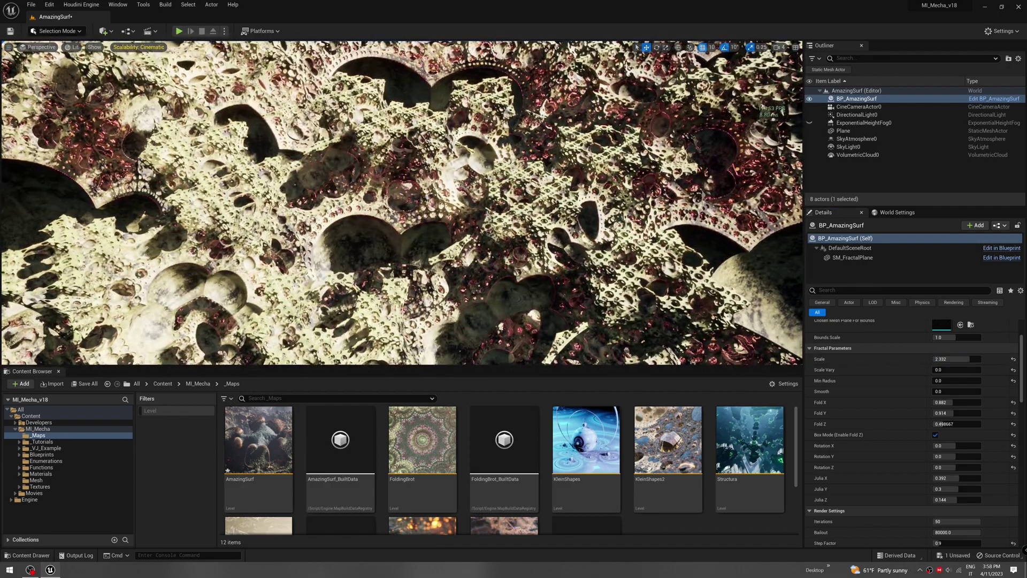
scroll(402, 202, down, 8)
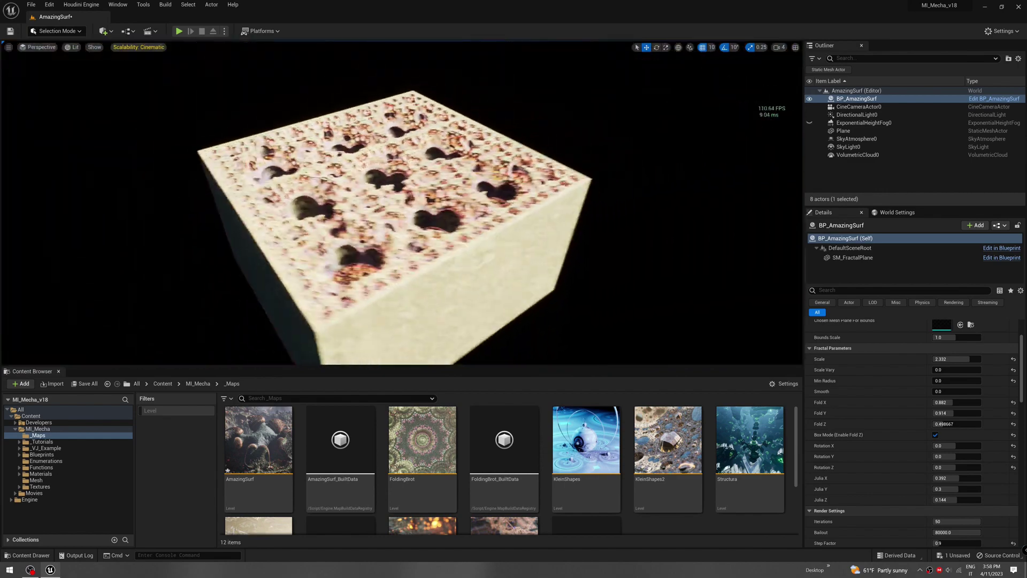
click(1013, 359)
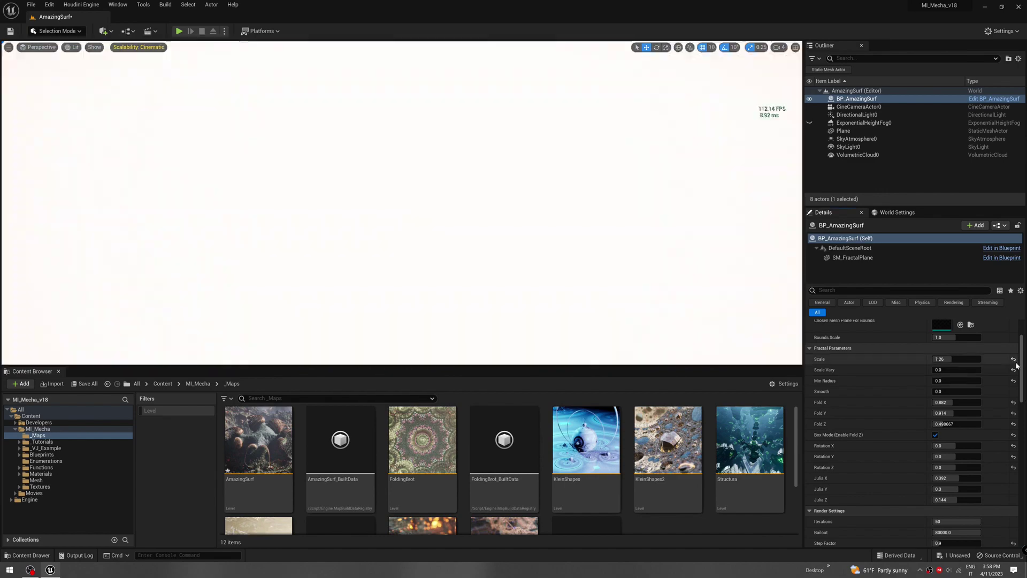
- Reset the fractal's Min Radius, Scale Vary, Fold X, Fold Y and Fold Z to their defaults
click(1014, 380)
click(1014, 369)
click(1014, 402)
click(1013, 413)
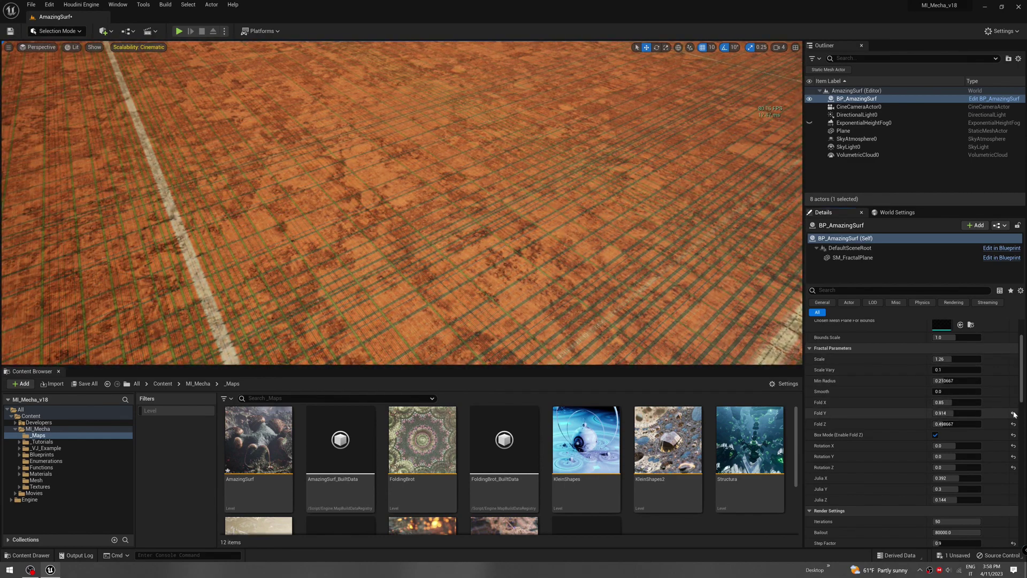
click(1014, 424)
- Reset Box Mode and Rotation X, Y and Z to their defaults, and show the ExponentialHeightFog0 actor again
click(1013, 434)
click(1013, 446)
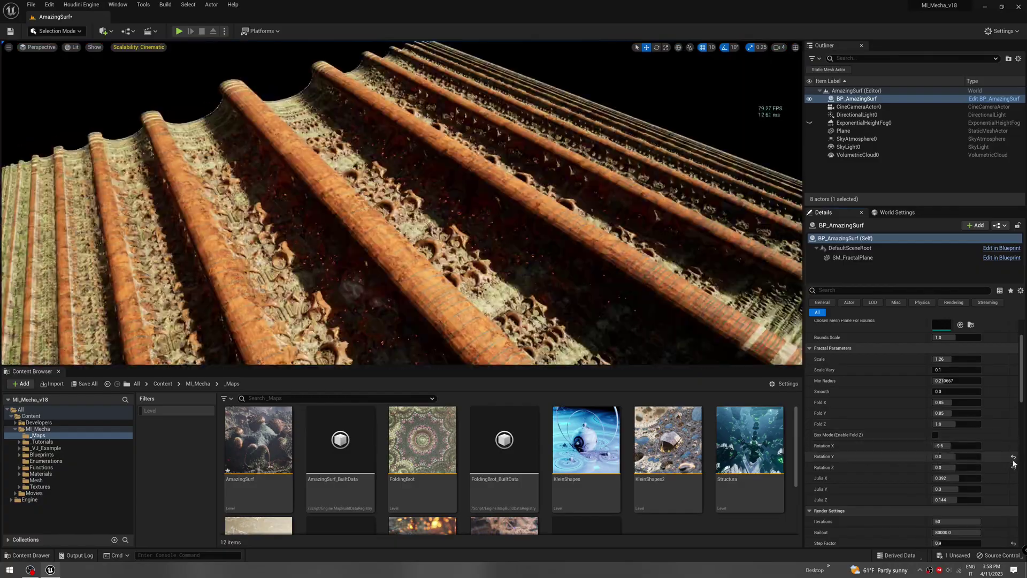
click(1014, 456)
click(1013, 467)
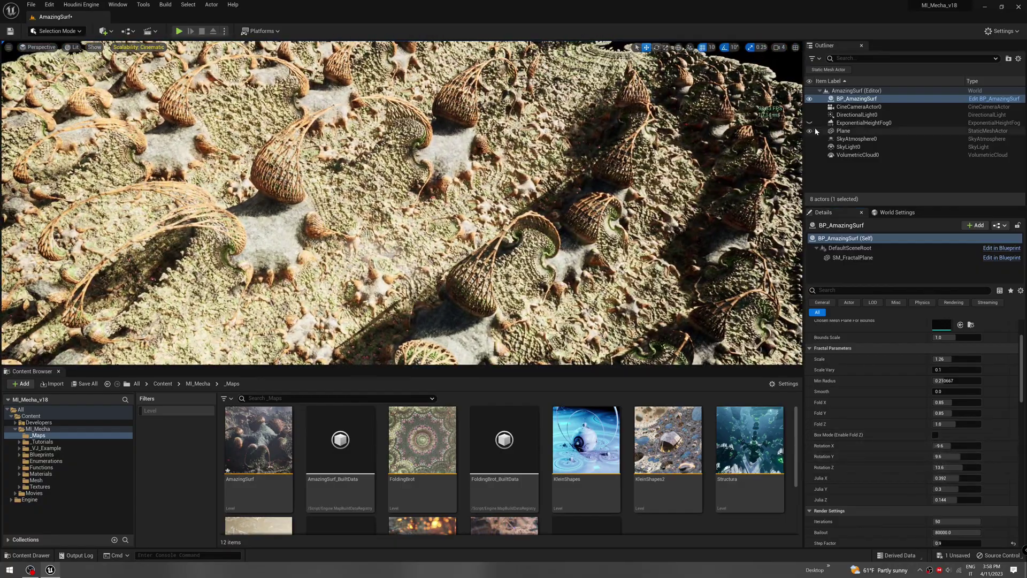
click(810, 123)
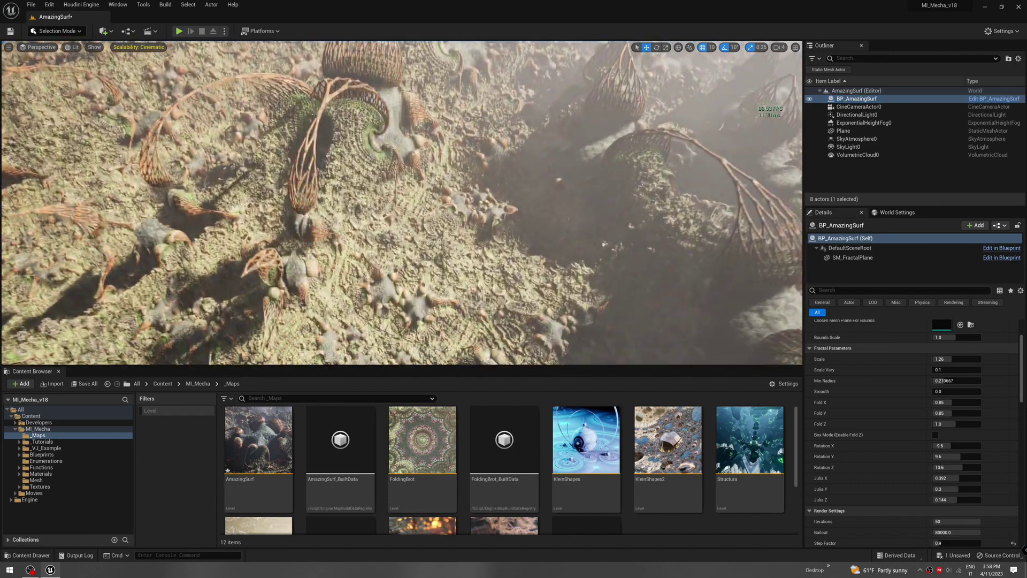
- Set the fractal's Julia X to about 1.384 and Rotation X to about -6.93
right_drag(402, 204, 393, 160)
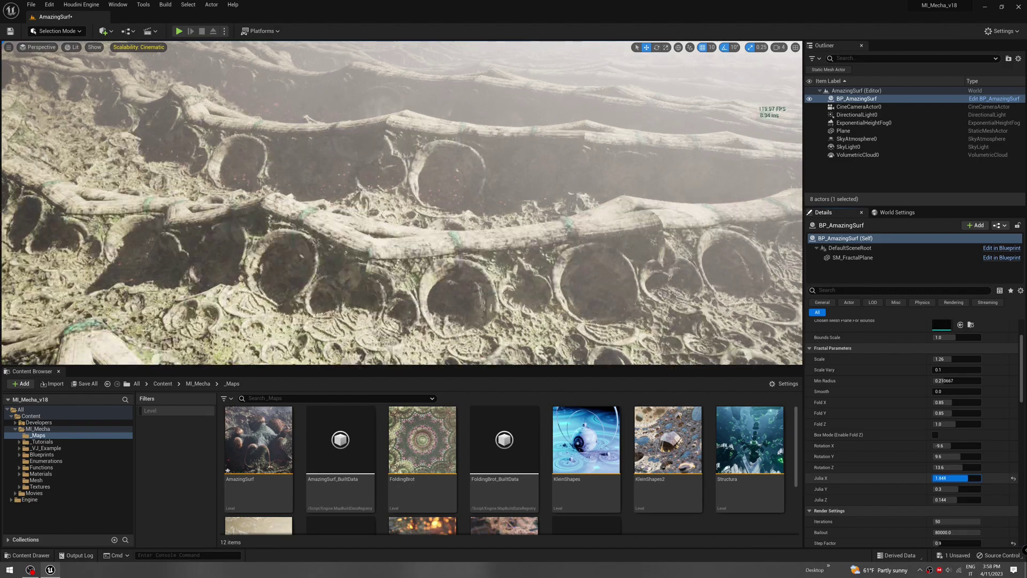
drag(958, 478, 968, 478)
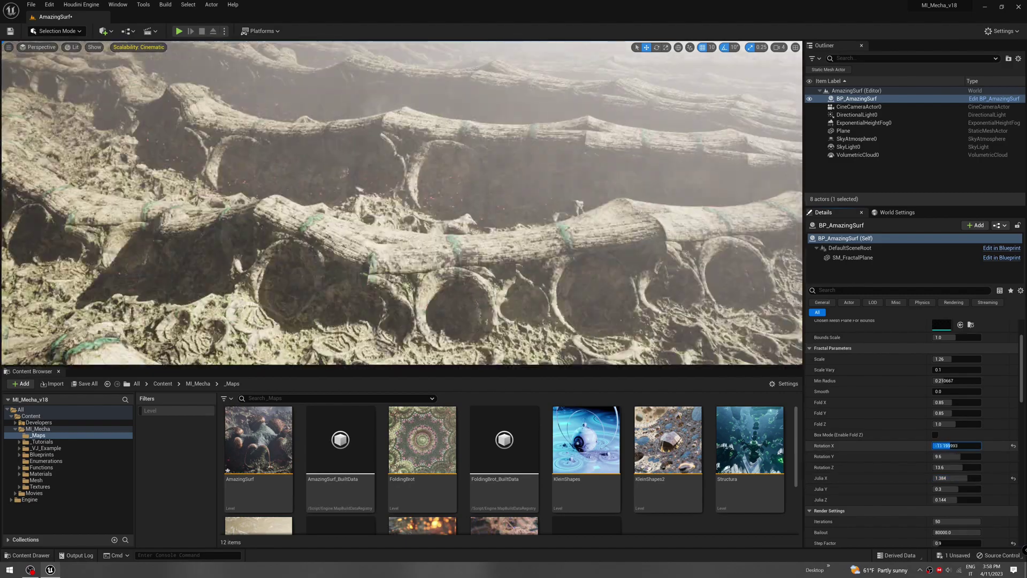
drag(951, 446, 953, 445)
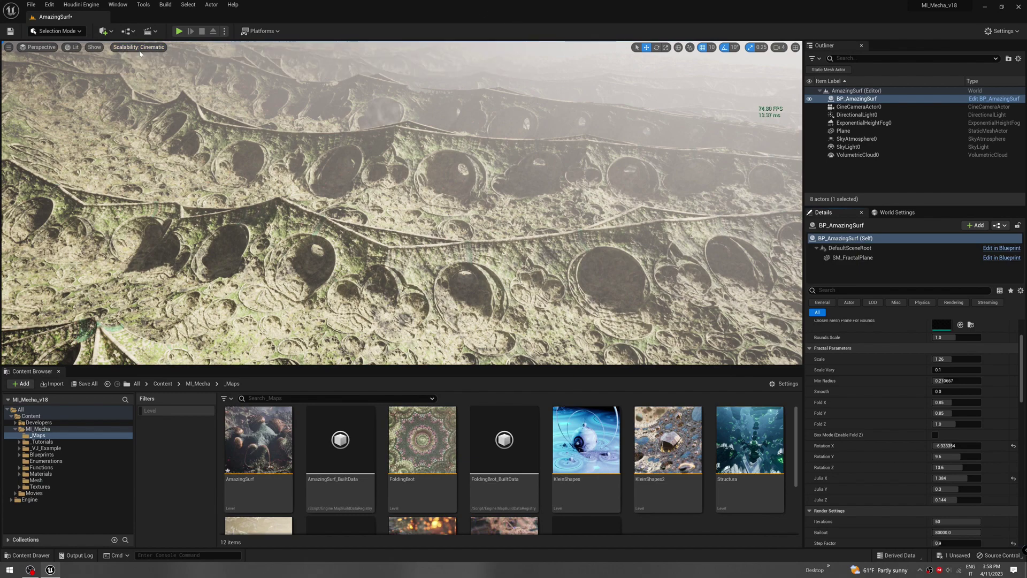
- Set the fractal's Julia Y to about -0.052, Rotation Z to about 2.4 and Rotation X to about -4.8
right_drag(150, 70, 149, 139)
mouse_move(540, 186)
right_down()
mouse_move(540, 214)
mouse_move(530, 209)
mouse_move(546, 198)
mouse_move(540, 187)
right_up()
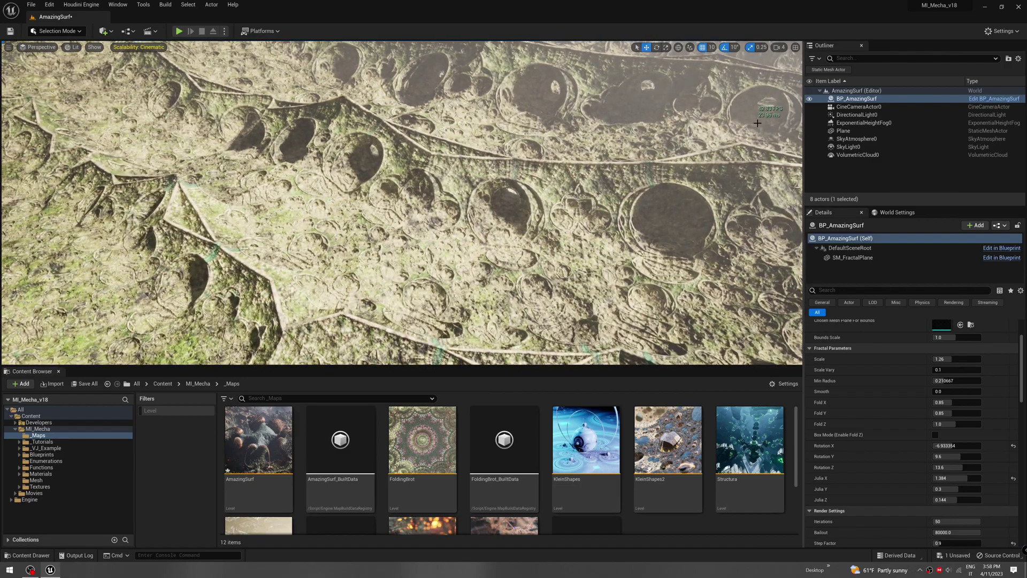
key(w)
right_drag(748, 114, 712, 174)
key(s)
key(w)
right_drag(474, 169, 474, 169)
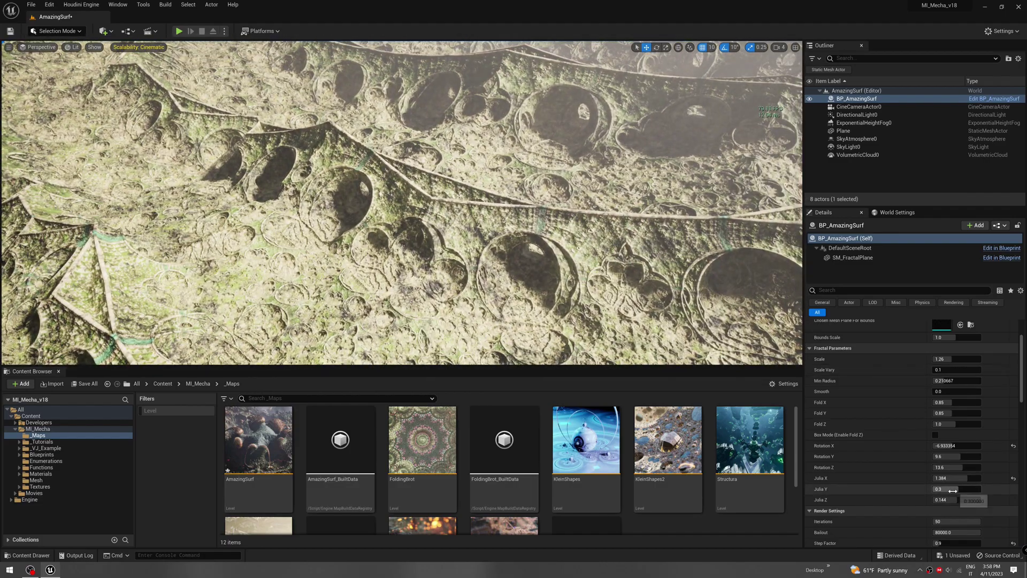
drag(953, 490, 953, 490)
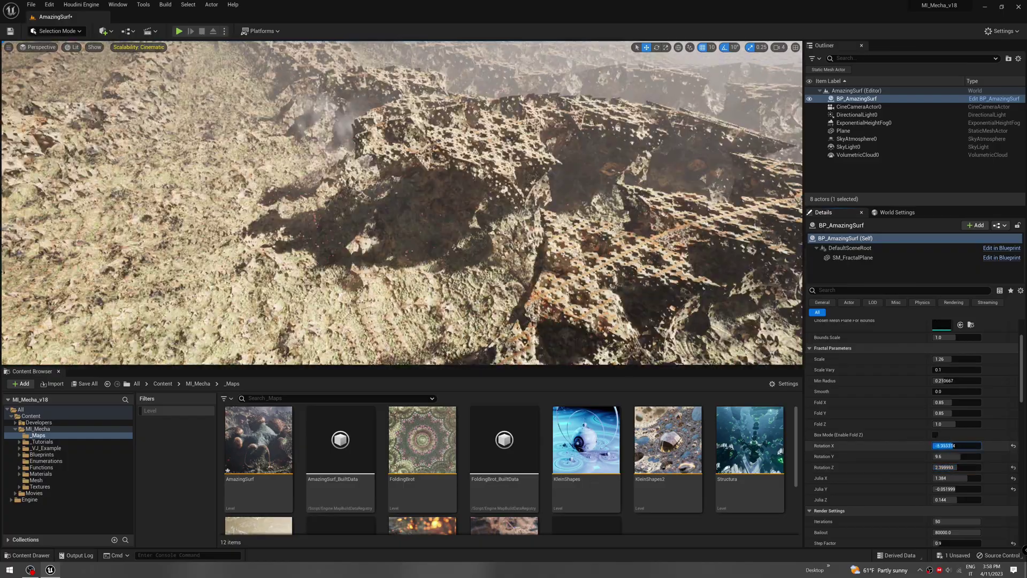
drag(957, 446, 957, 446)
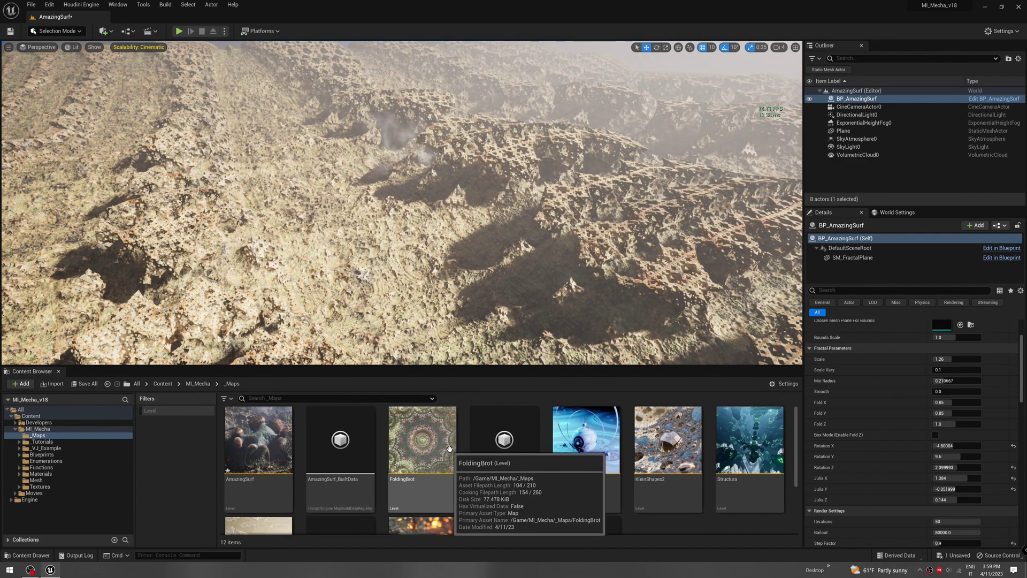
- Open the FoldingBrot level from the _Maps folder and enlarge the viewport by shrinking the Content Browser
double_click(428, 455)
click(582, 376)
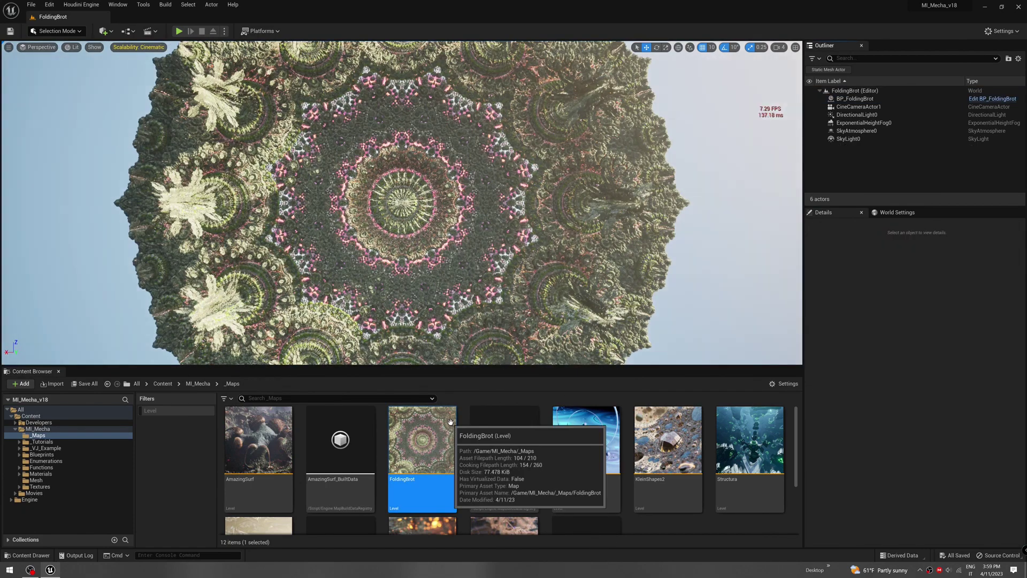
key(s)
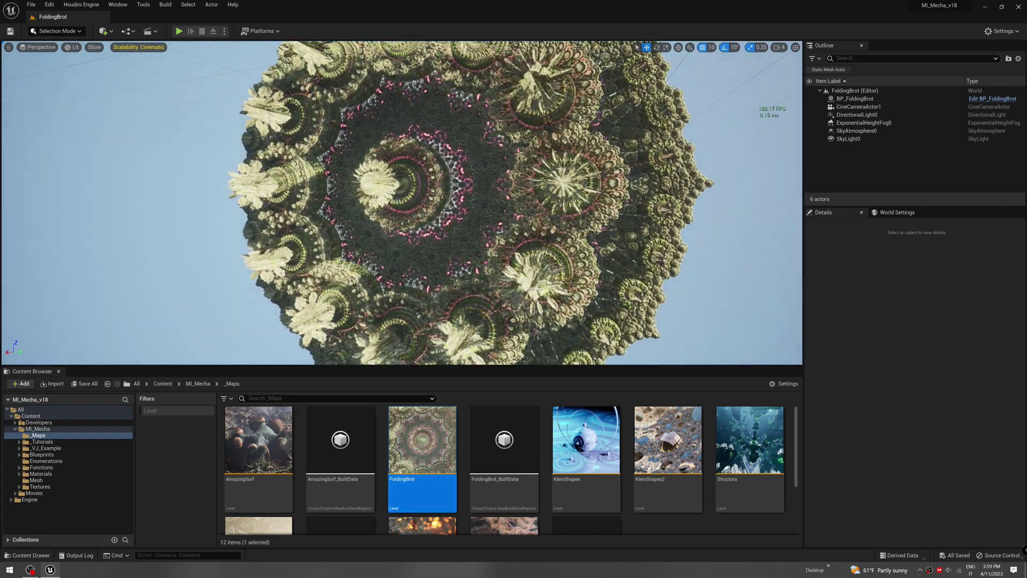
drag(378, 367, 379, 474)
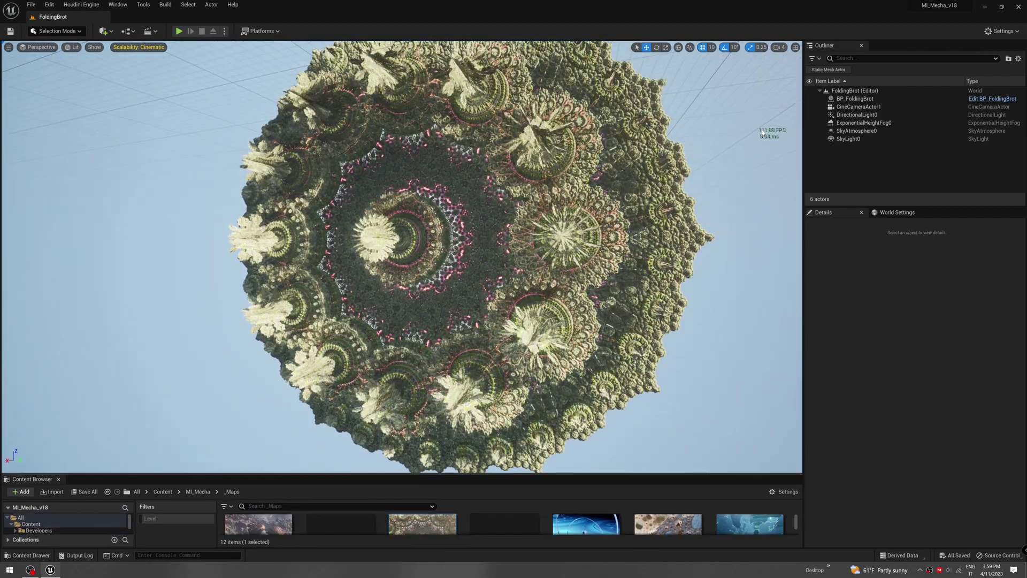
- Select BP_FoldingBrot and set Box Fold X to about 1.947, Box Fold Y to about 2.427 and Angle X to about 7.68
scroll(478, 263, up, 6)
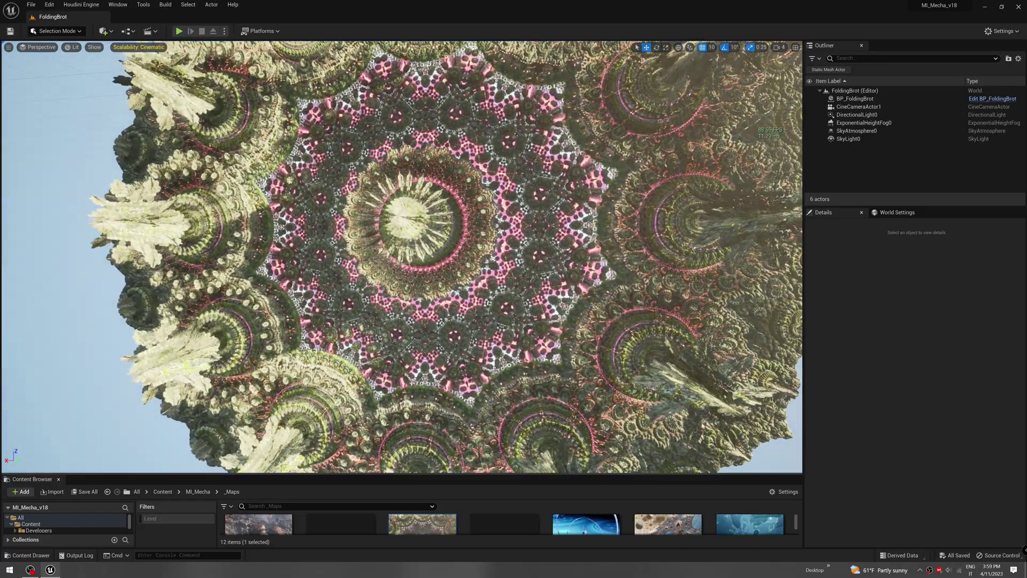
click(468, 235)
scroll(568, 227, down, 10)
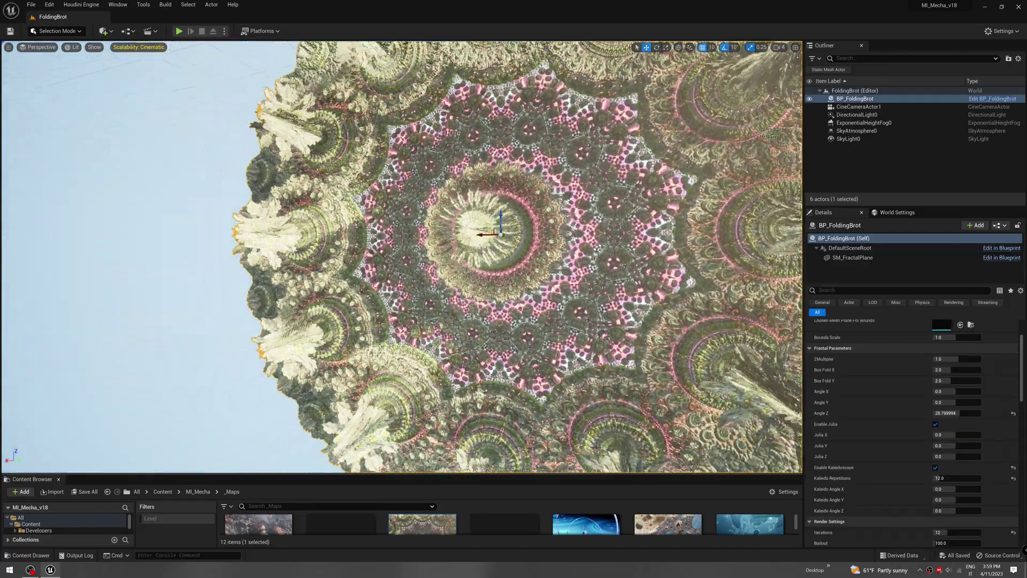
scroll(478, 246, up, 8)
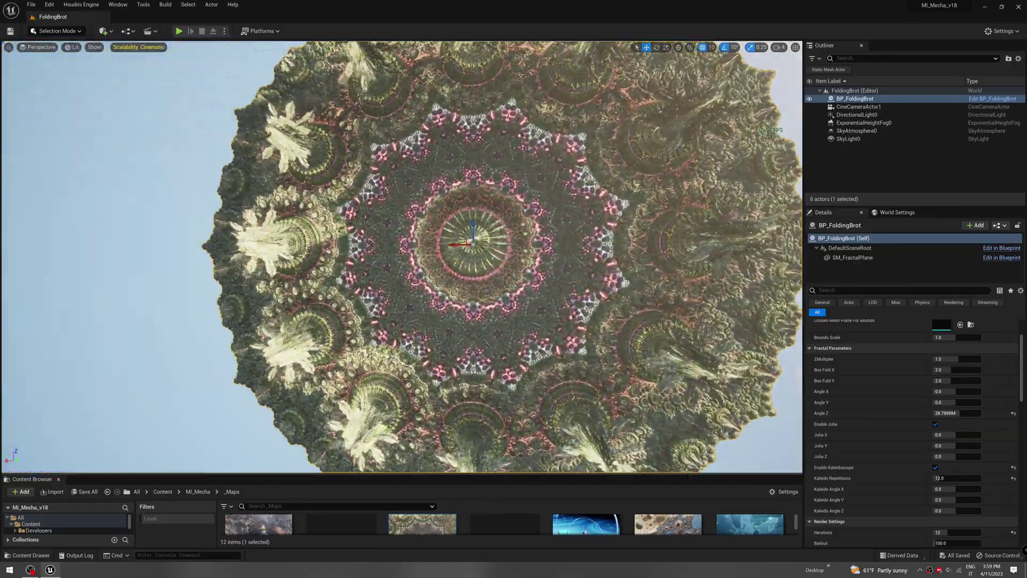
right_drag(473, 244, 395, 246)
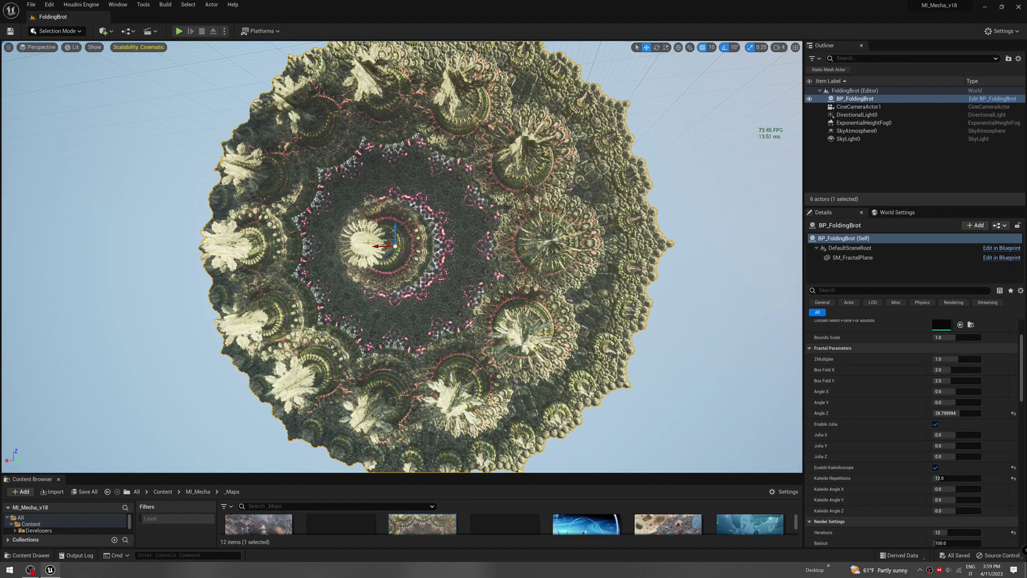
drag(481, 295, 468, 265)
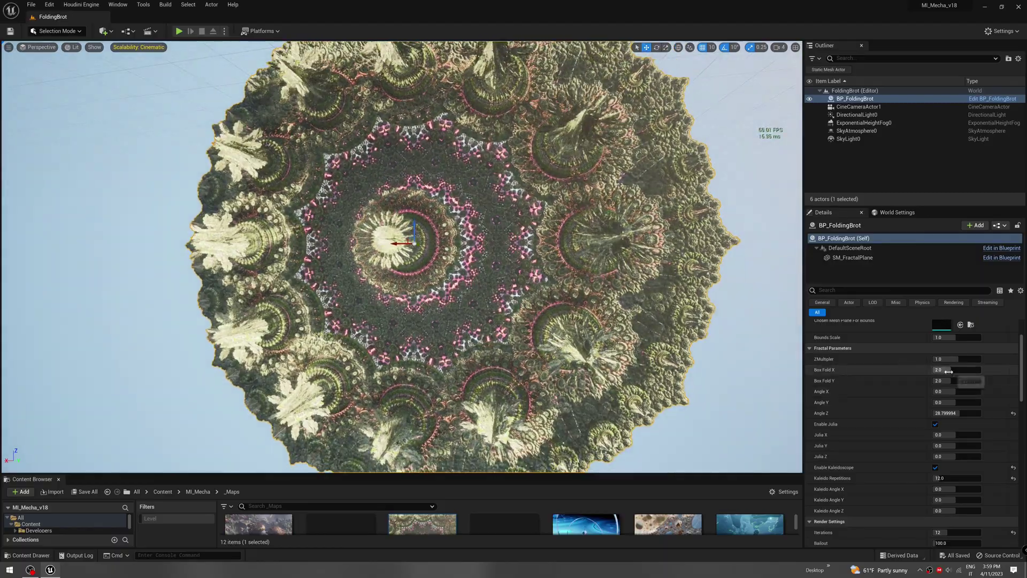
drag(946, 370, 948, 392)
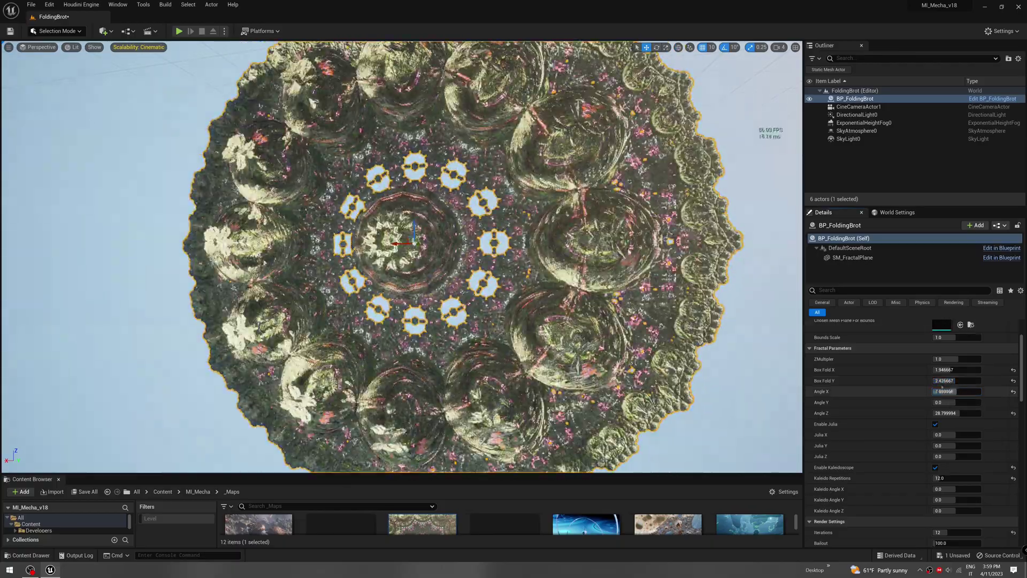
- Increase the viewport's Screen Percentage to render the fractal more sharply
click(9, 47)
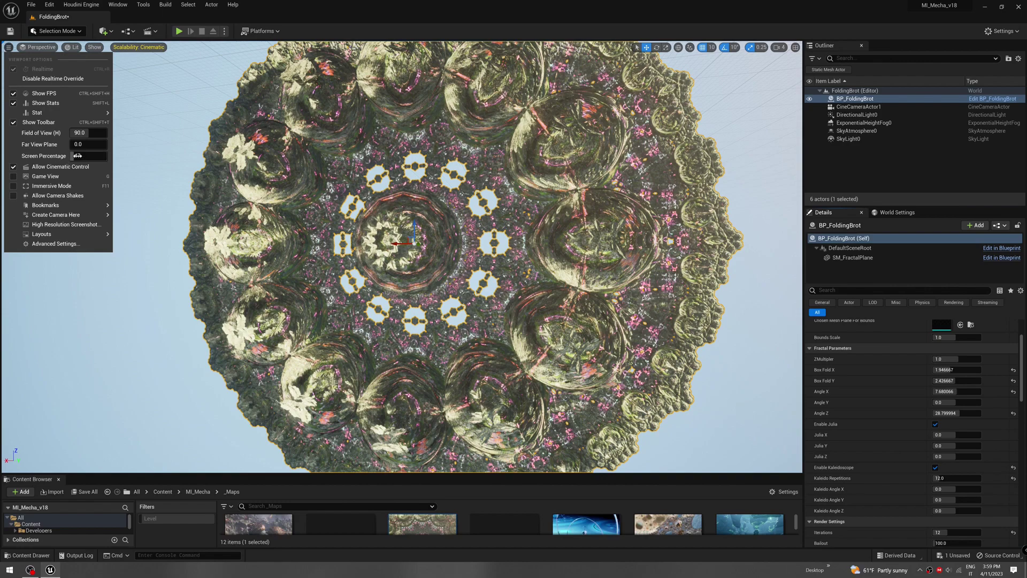
drag(77, 156, 88, 155)
click(427, 195)
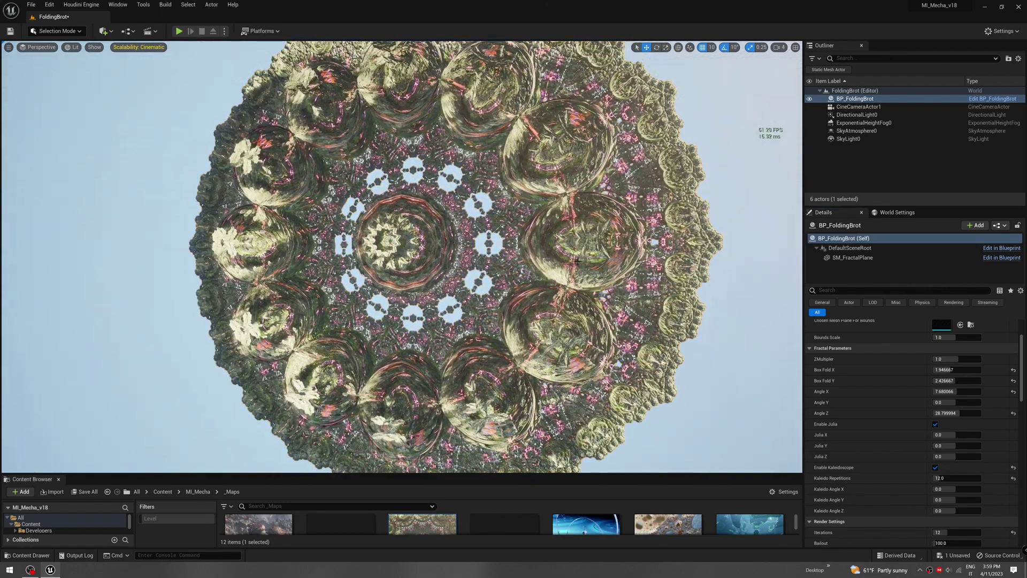
- Try Julia X at about -0.53, Julia Y at about 0.44 and Julia Z at about 4.16 on BP_FoldingBrot
right_drag(578, 261, 590, 264)
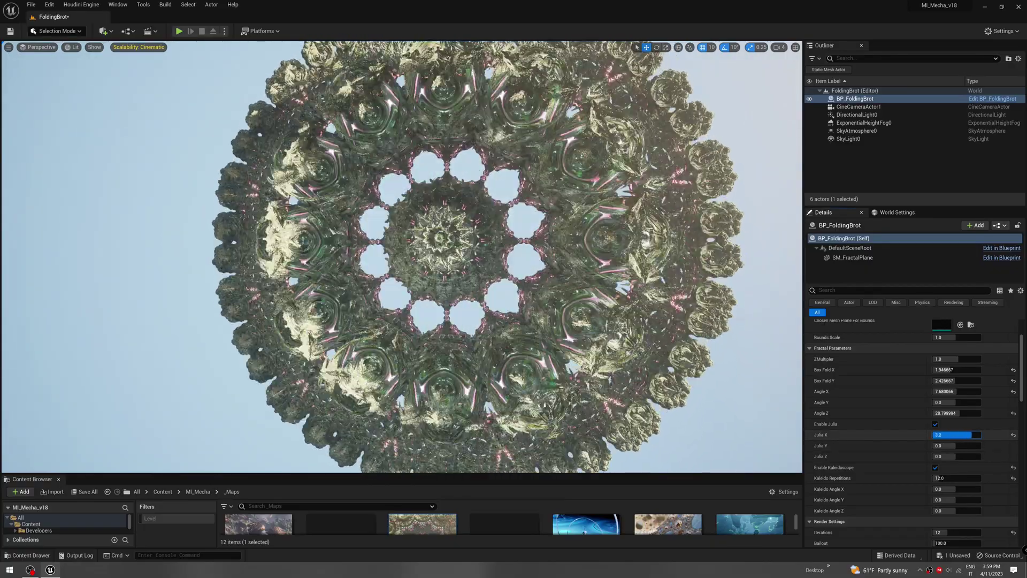
drag(944, 435, 955, 435)
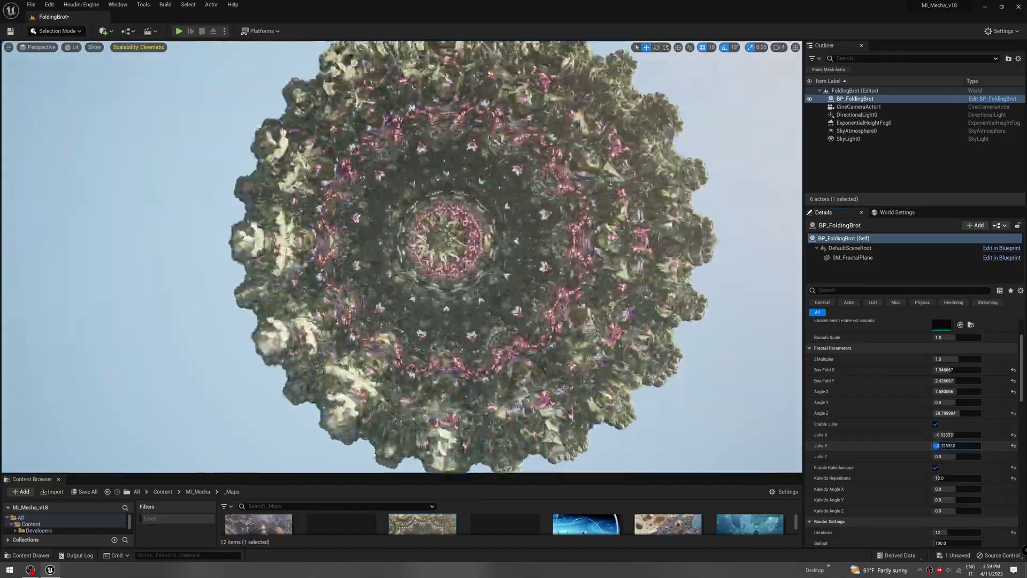
key(Return)
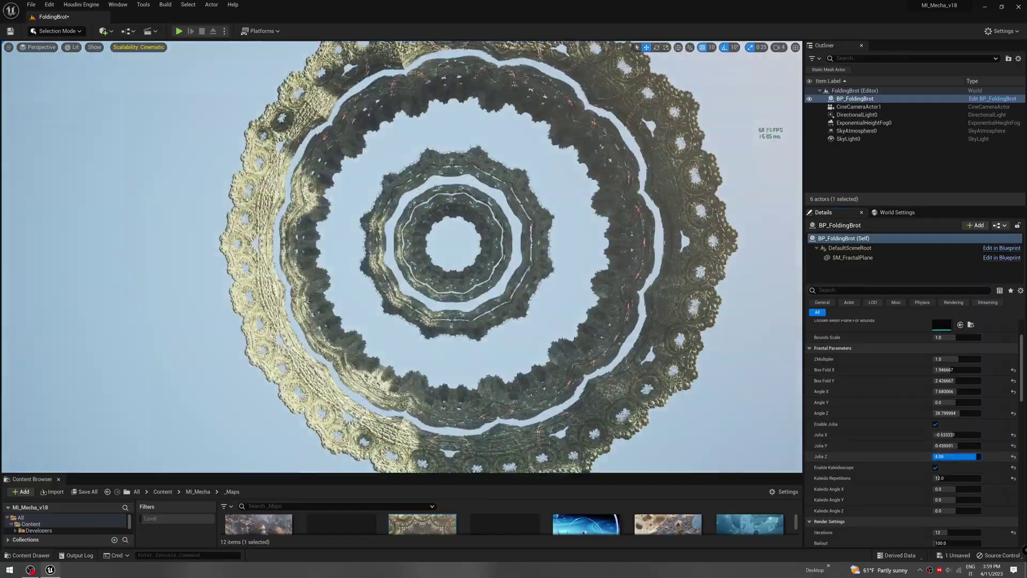
drag(945, 456, 976, 456)
mouse_move(535, 251)
right_down()
mouse_move(522, 273)
mouse_move(605, 265)
mouse_move(548, 262)
right_up()
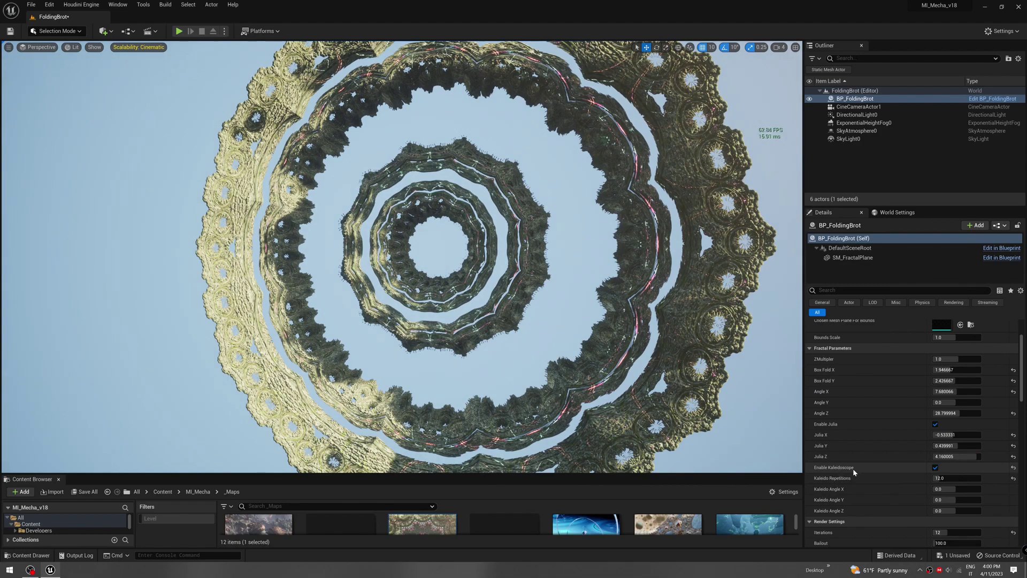
- Reset the Julia X, Y and Z values with the kaleidoscope switched off, and enable the kaleidoscope again
click(935, 468)
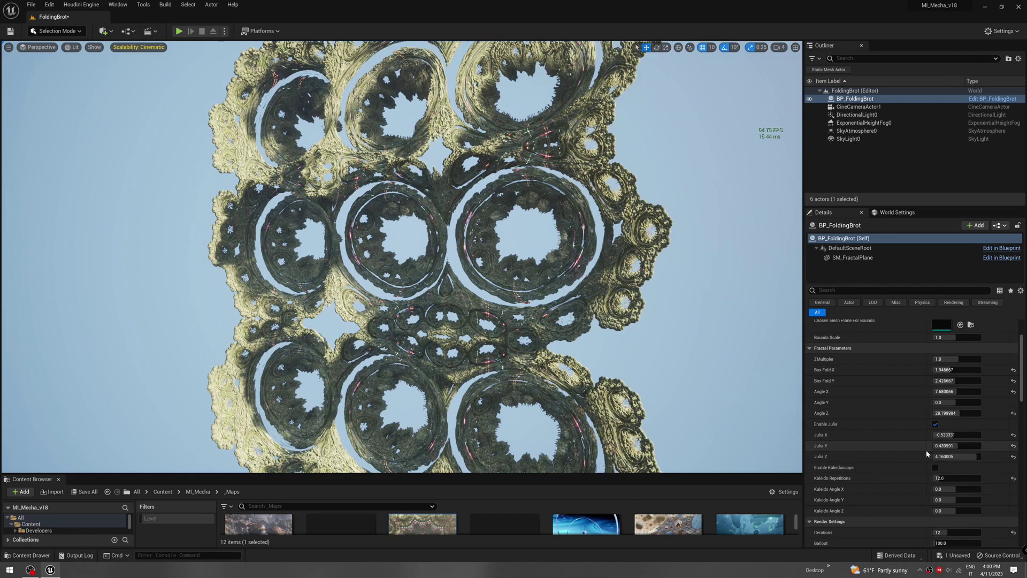
click(1014, 446)
click(1013, 456)
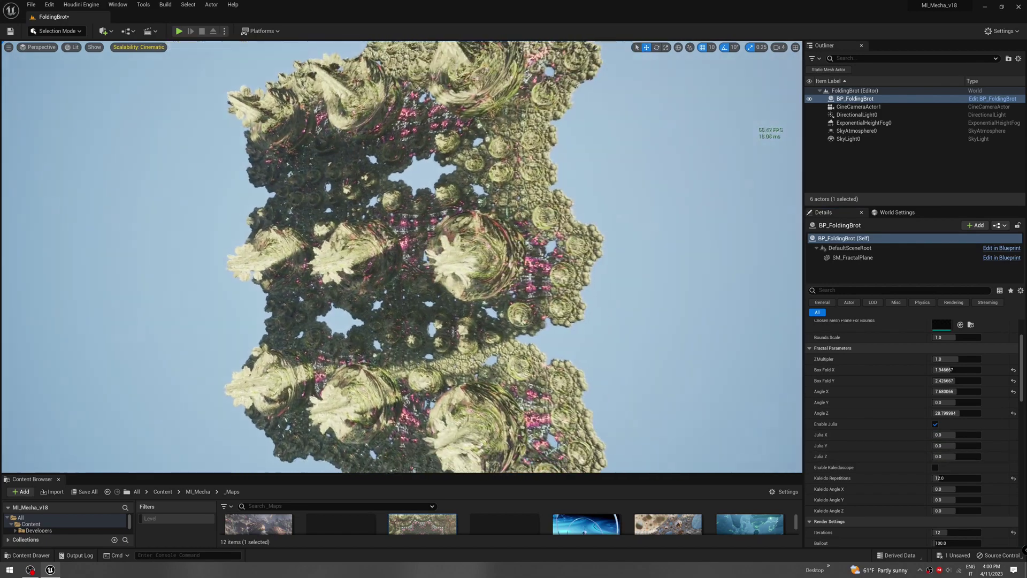
click(935, 467)
right_drag(377, 384, 378, 384)
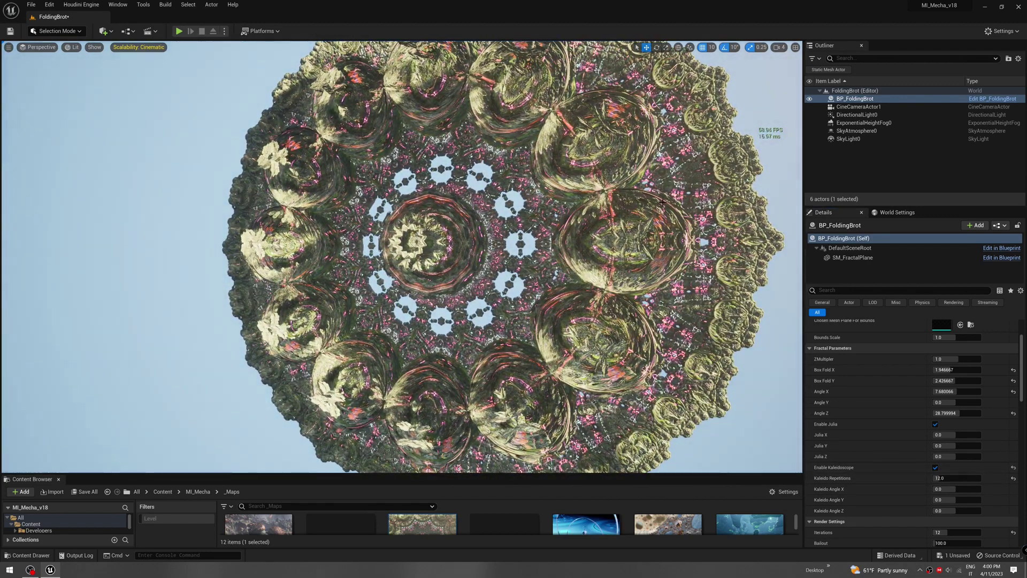
- Set Kaleido Repetitions to about 17.46, Kaleido Angle X to about 178.08 and Kaleido Angle Y to about 21.12
drag(958, 479, 878, 488)
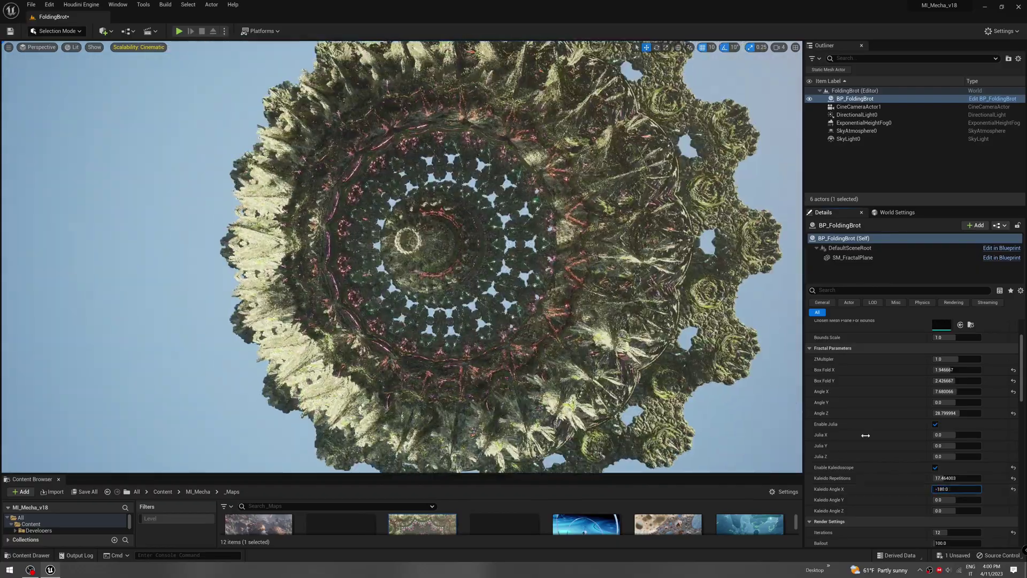
scroll(781, 362, down, 3)
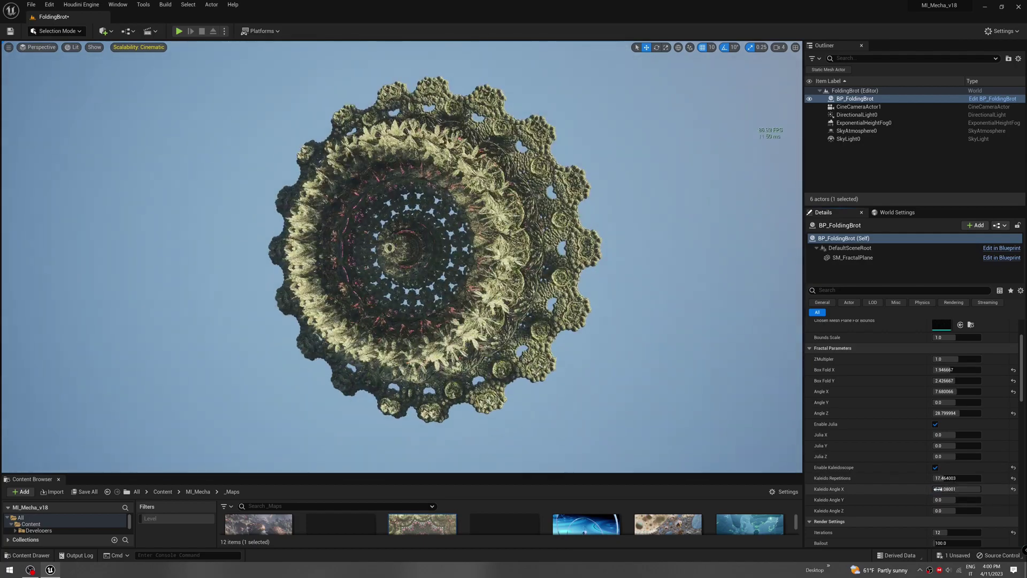
mouse_move(938, 500)
mouse_down()
mouse_move(978, 500)
mouse_move(941, 500)
mouse_up()
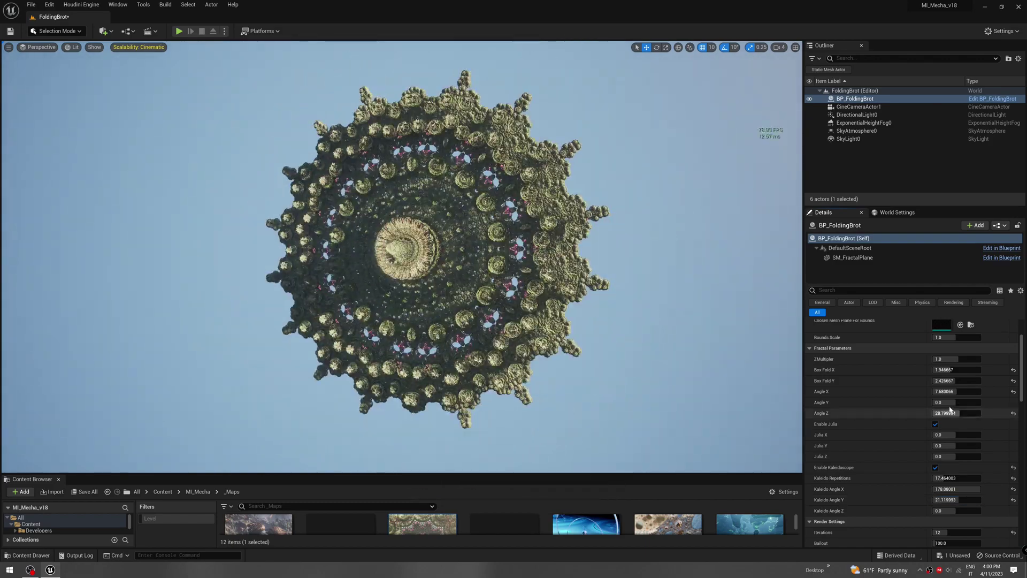
- Set the fractal's Angle Y to about 7.68 and Angle X to about -51.84
drag(950, 402, 956, 403)
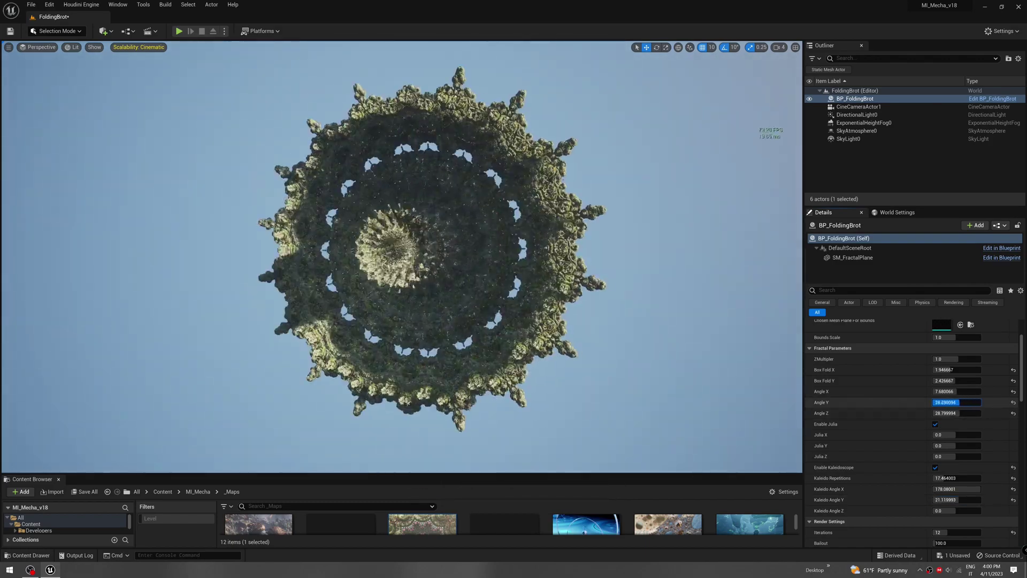
key(Return)
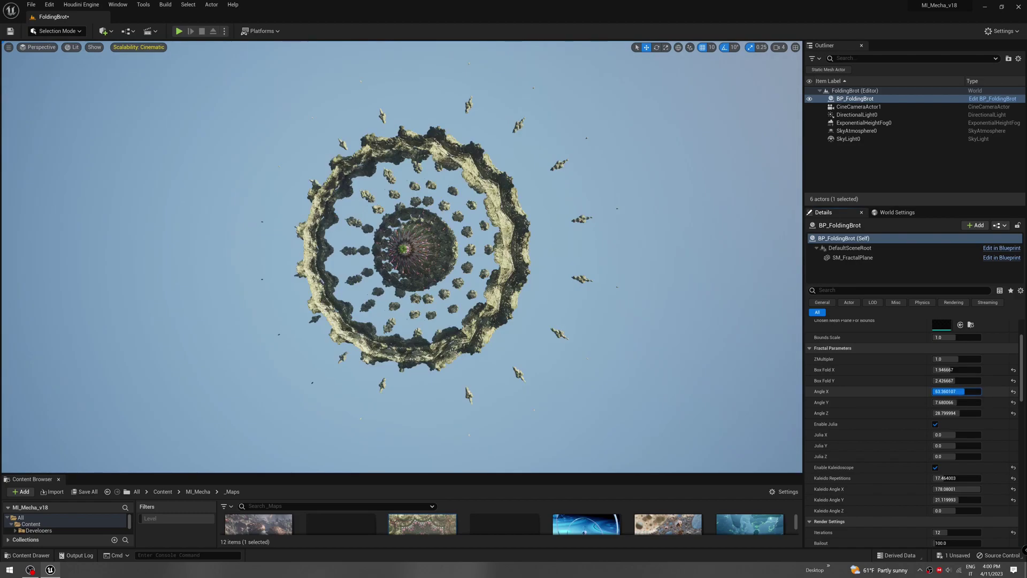
key(Return)
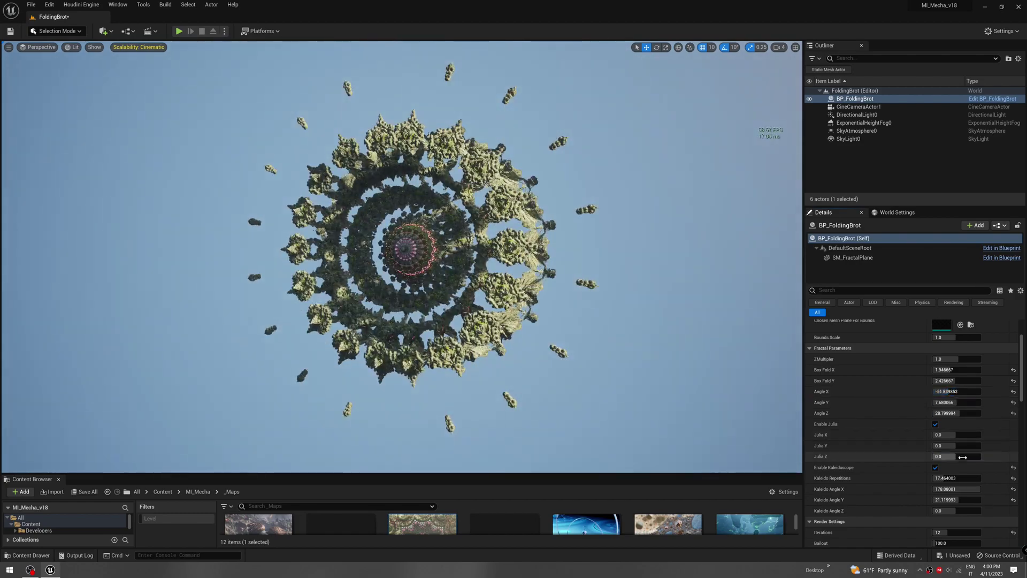
- Set Kaleido Angle Z to about 74.88 on BP_FoldingBrot, inspect the shape, and switch the kaleidoscope off
mouse_move(958, 511)
mouse_down()
mouse_move(979, 510)
mouse_move(967, 510)
mouse_up()
alt+drag(481, 257, 375, 257)
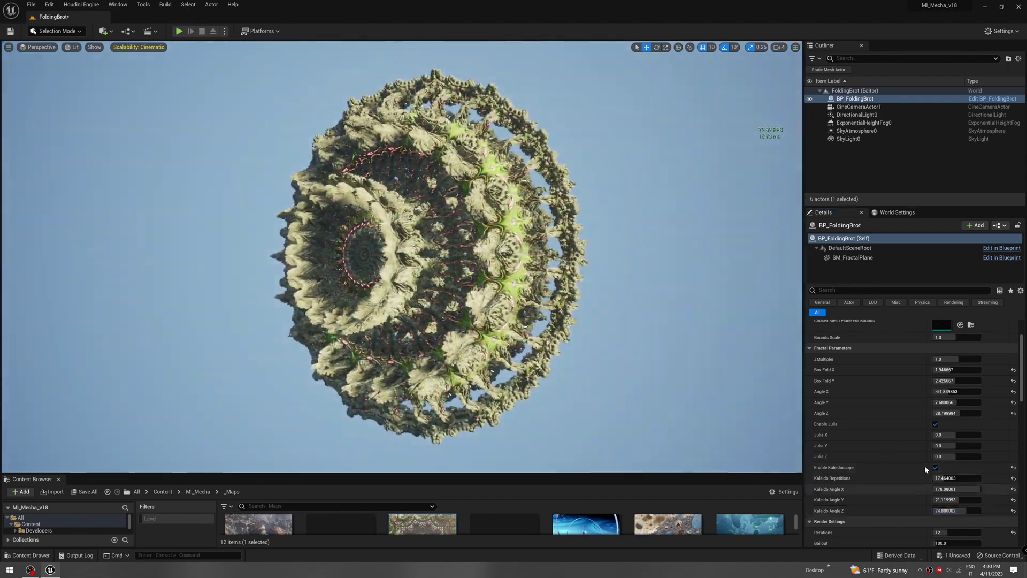
alt+right_drag(589, 444, 720, 444)
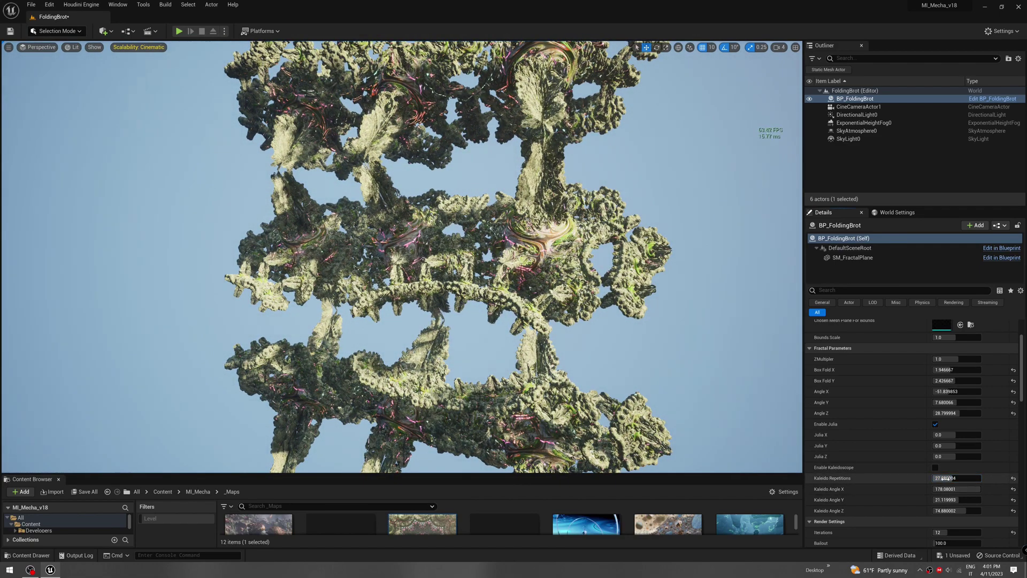
- Set Kaleido Repetitions to about 43.34, Kaleido Angle X to about -81.12, Kaleido Angle Y to about 71.04 and Kaleido Angle Z to about 57.60
drag(945, 478, 951, 488)
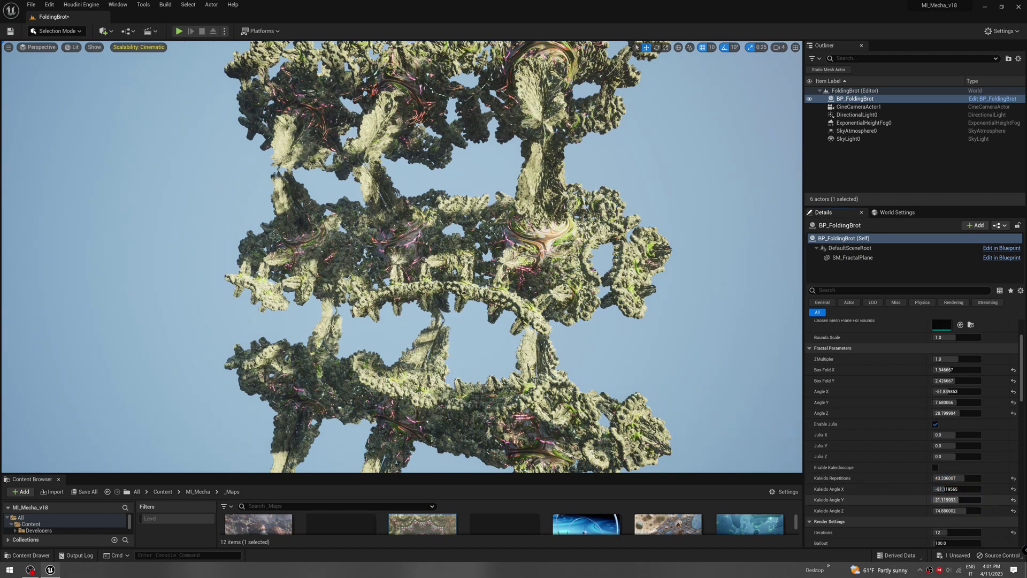
drag(958, 500, 963, 511)
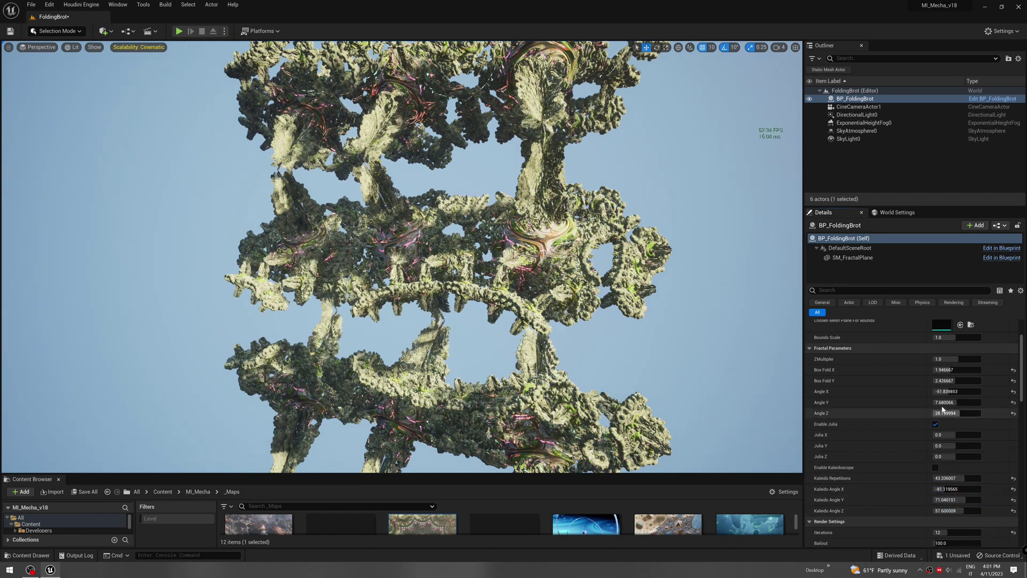
- Set the fractal's Box Fold X to about 3.23, Box Fold Y to about 3.87, Angle Y to about 78.72 and Angle Z to about -69.12
mouse_move(957, 402)
mouse_down()
mouse_move(977, 403)
mouse_move(947, 403)
mouse_move(948, 371)
mouse_move(965, 384)
mouse_move(945, 413)
mouse_up()
right_drag(712, 353, 691, 353)
key(w)
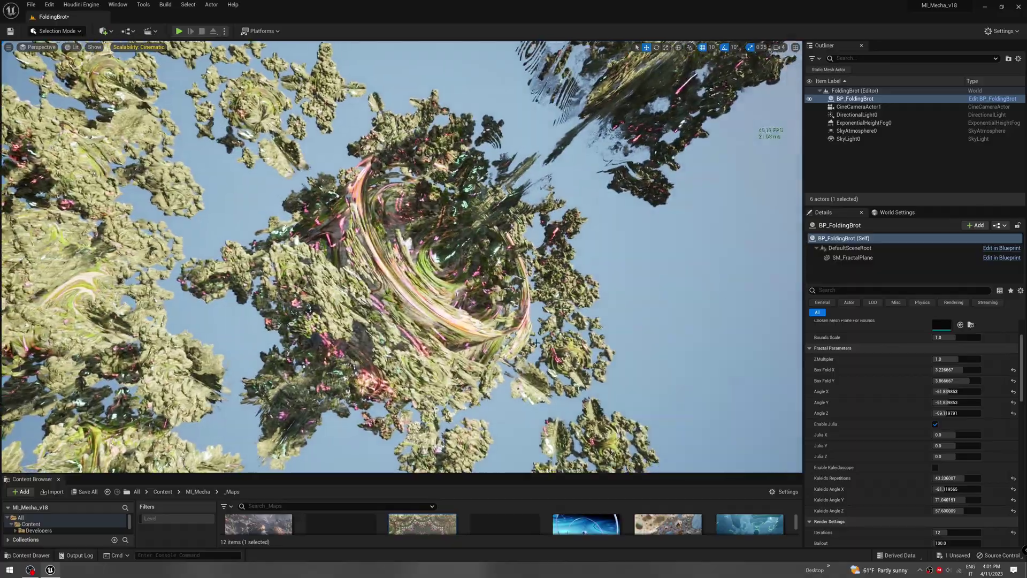
mouse_move(958, 403)
mouse_down()
mouse_move(851, 403)
mouse_move(952, 413)
mouse_up()
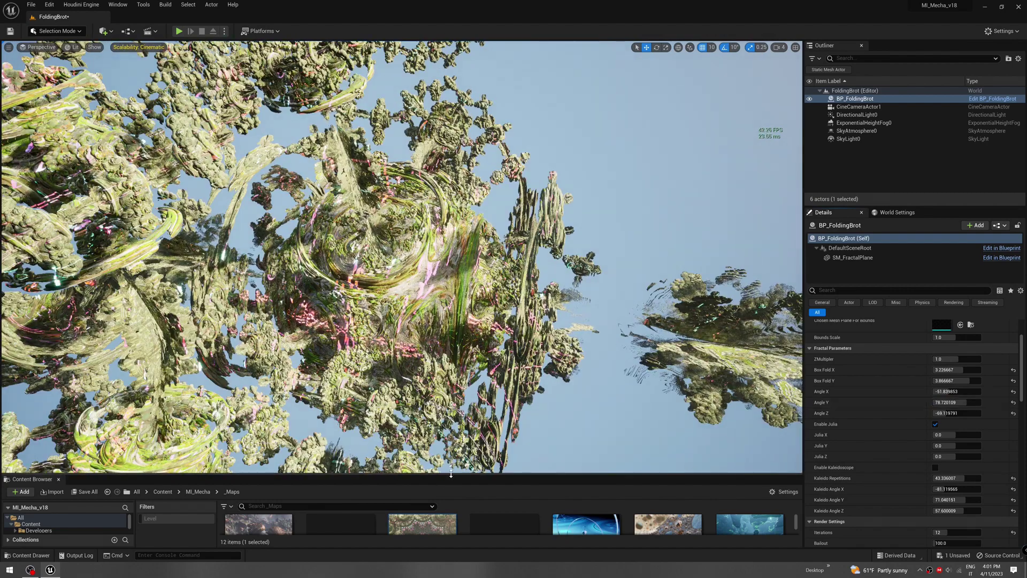
- Open the KleinShapes map from the _Maps folder without saving the changes to FoldingBrot
drag(446, 475, 471, 230)
double_click(544, 314)
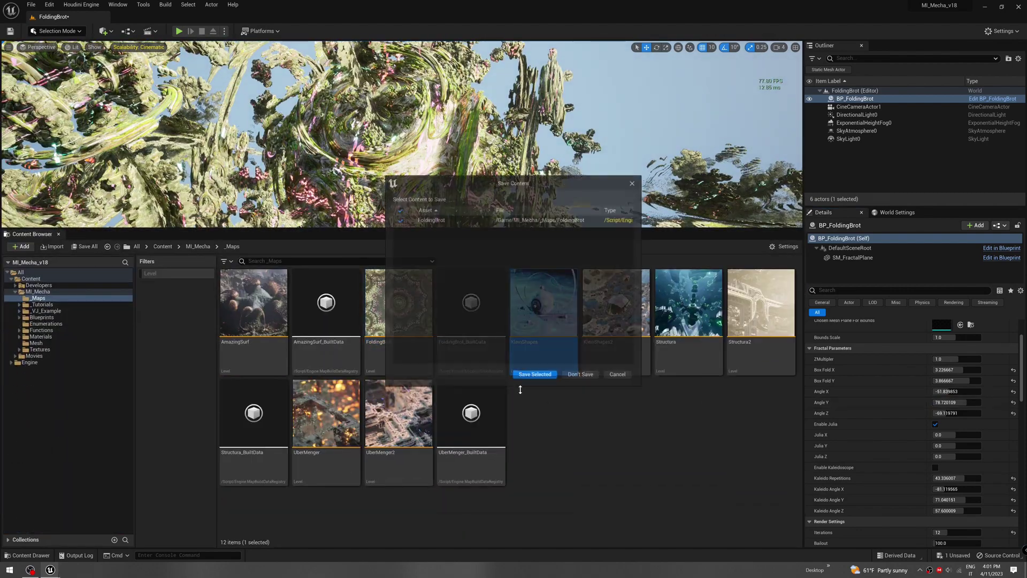
click(576, 376)
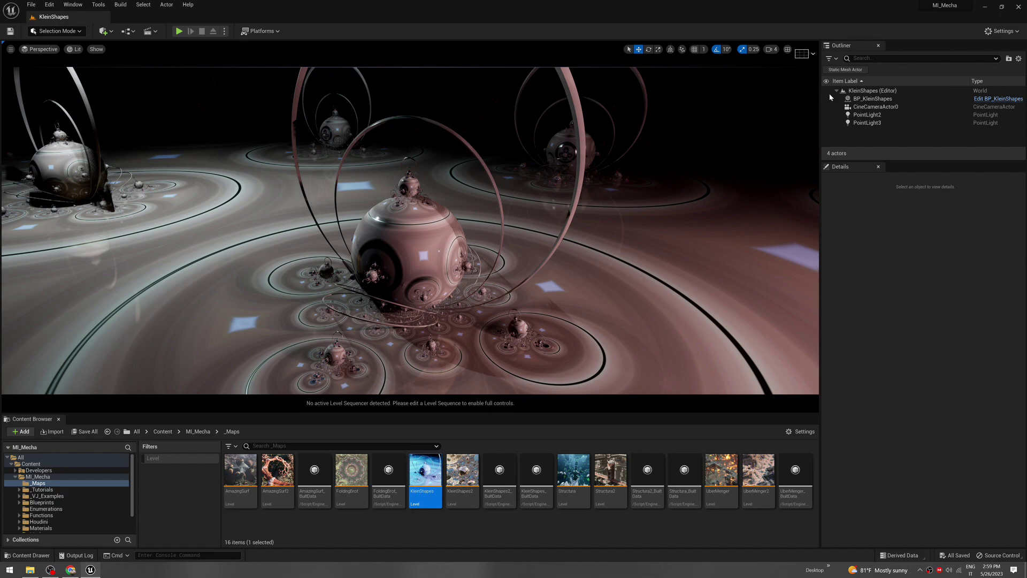
- On BP_KleinShapes, set Shape Scale to 0.792, Width to about 4.14, Height to about 3.84, Depth to 0, Thickness to 1.984 and Smooth to about 0.014
click(859, 99)
scroll(879, 385, down, 1)
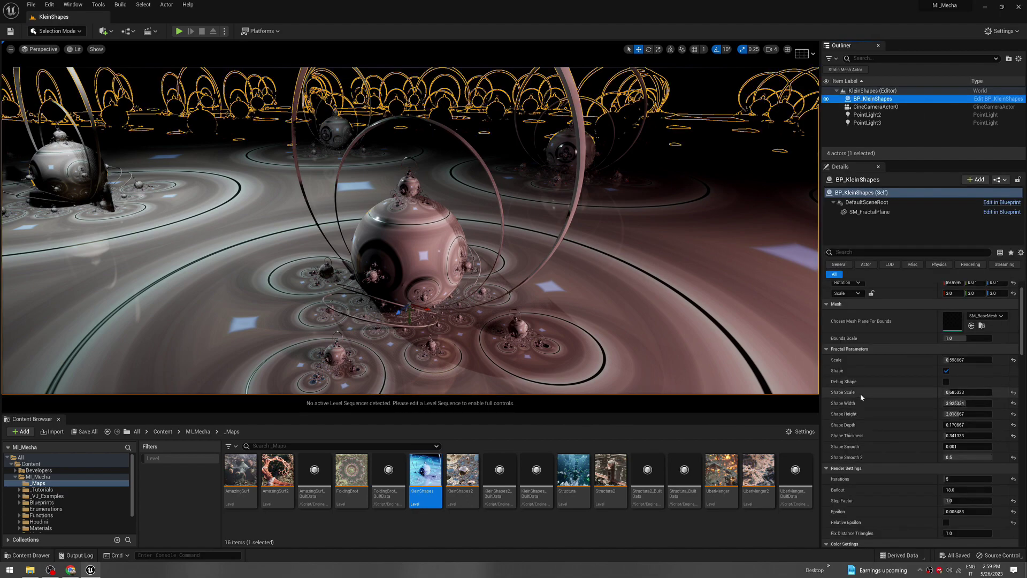
drag(955, 392, 991, 436)
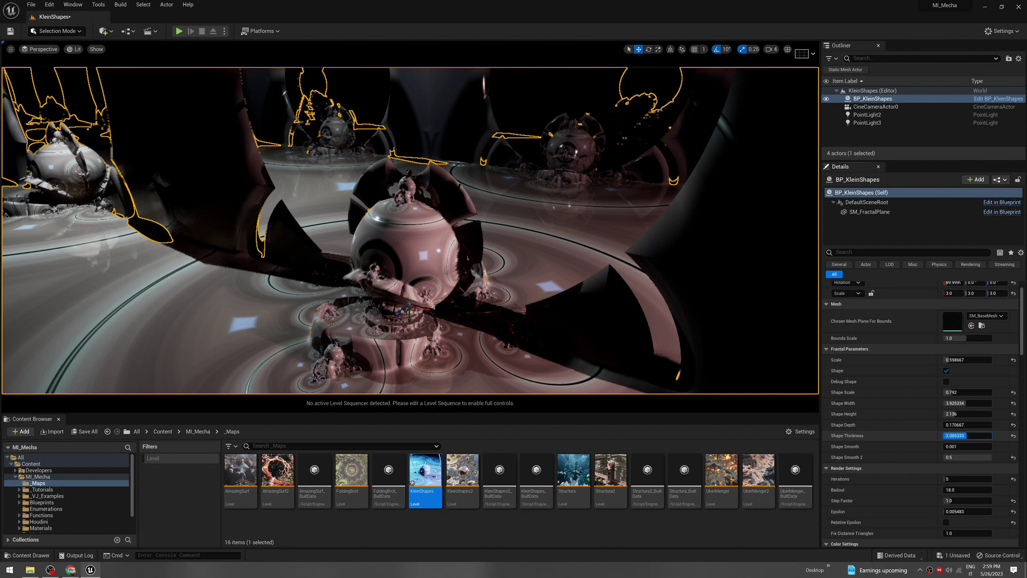
drag(963, 436, 976, 414)
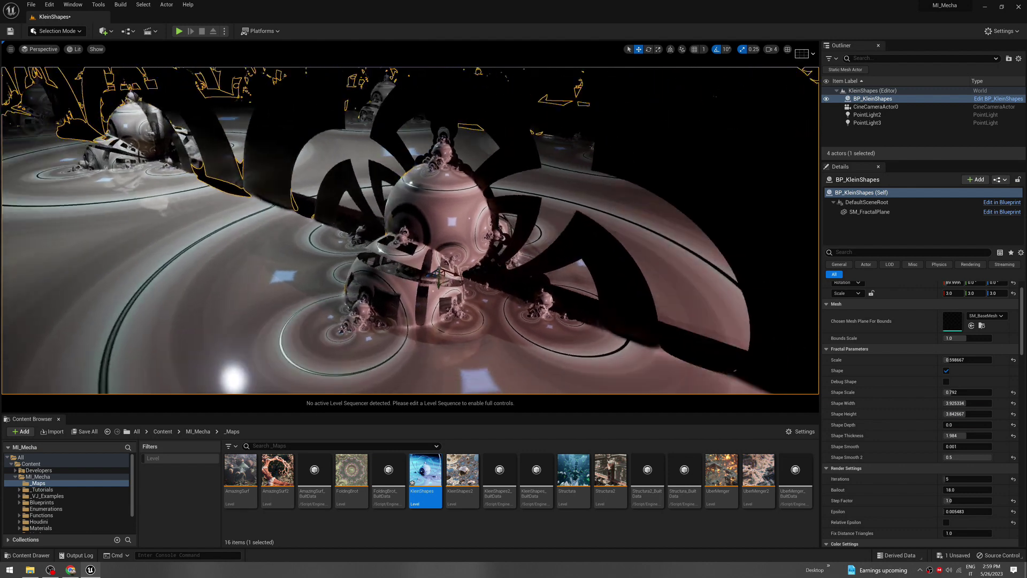
drag(952, 446, 992, 458)
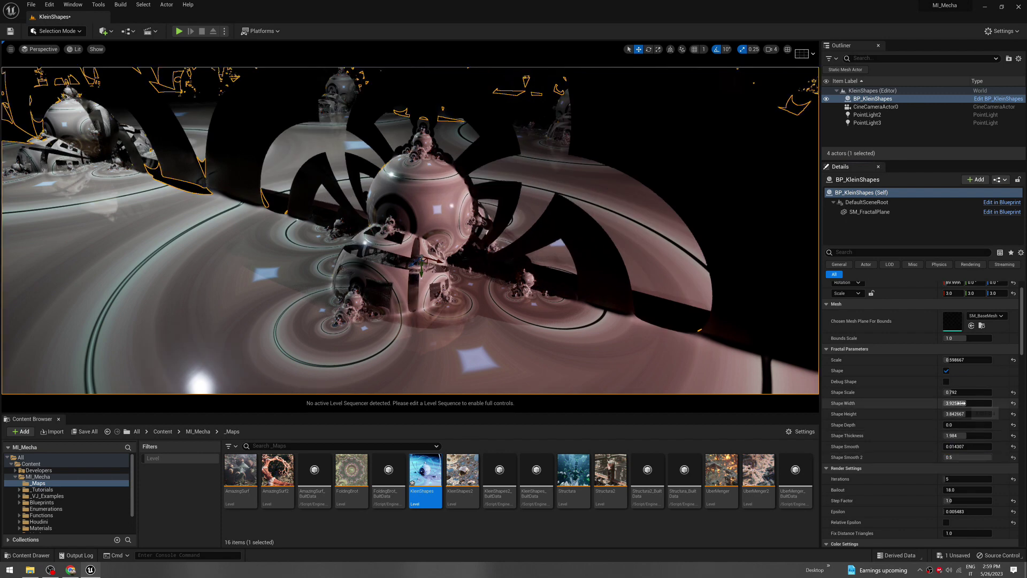
drag(966, 404, 959, 403)
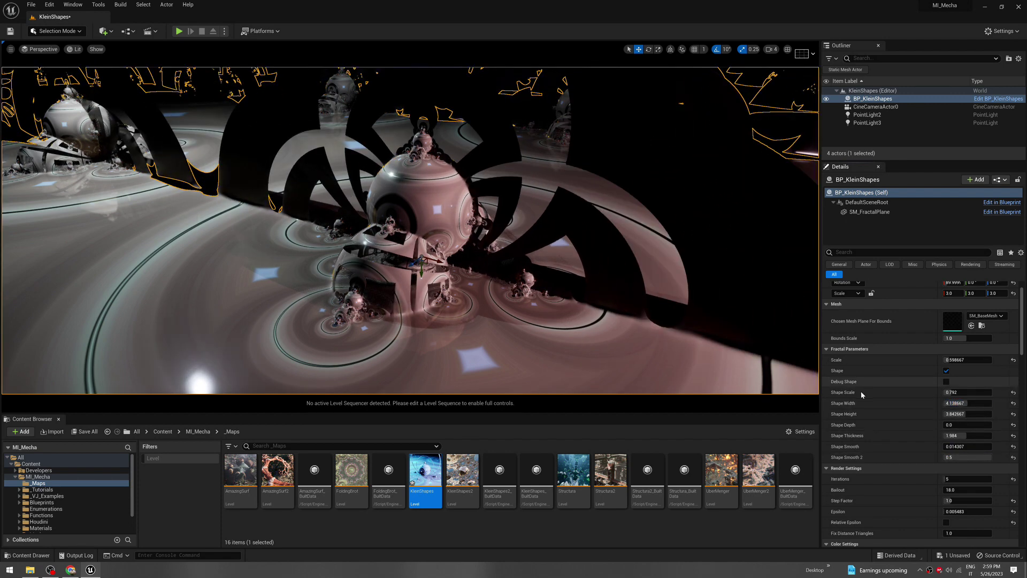
- With Debug Shape temporarily enabled, set Shape Width to about 3.50, Shape Height to about 3.33, Shape Thickness to about 1.00 and Shape Smooth to 0.001
click(947, 382)
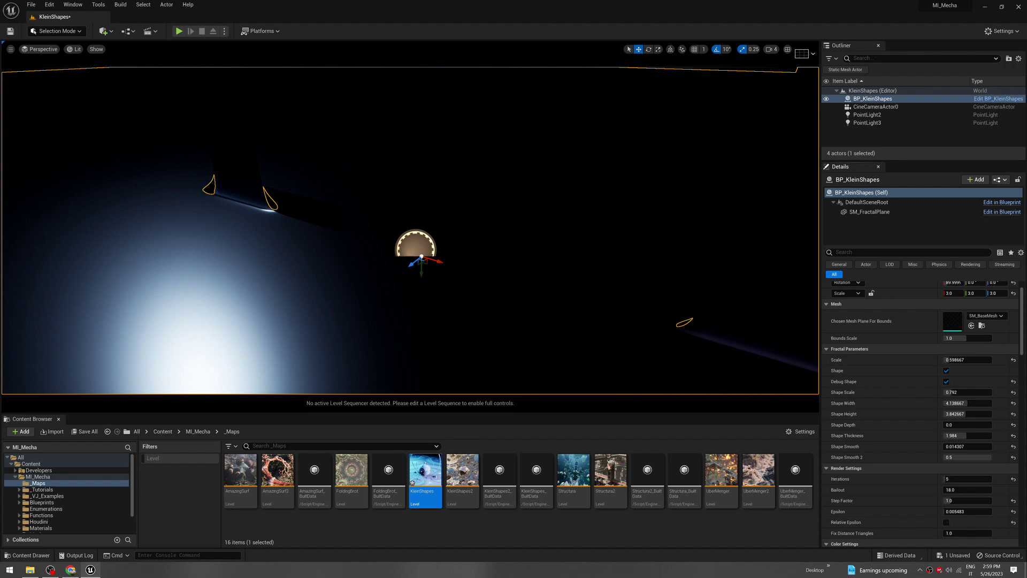
right_drag(463, 296, 392, 284)
right_drag(410, 230, 410, 230)
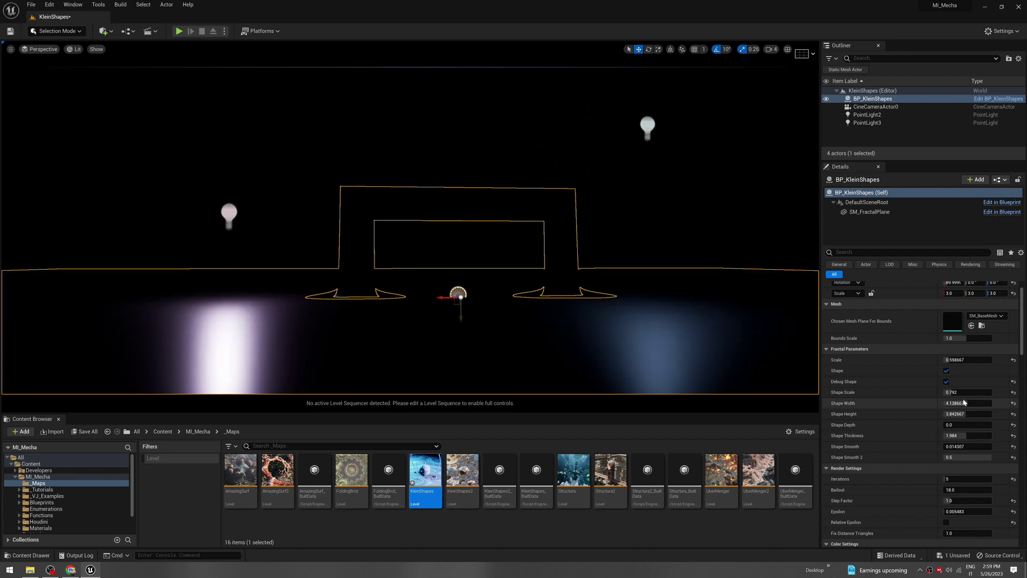
drag(967, 403, 963, 436)
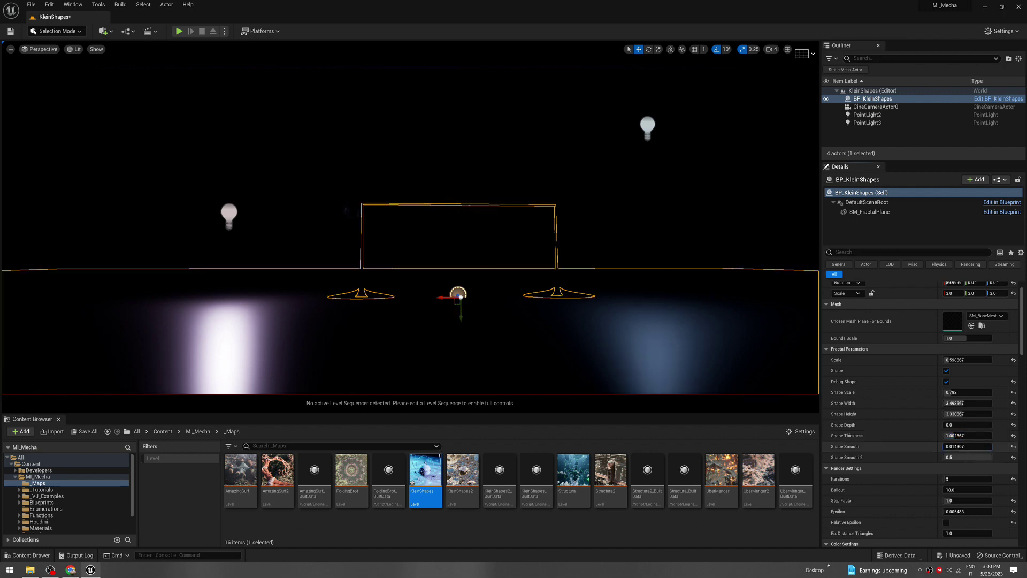
drag(958, 446, 950, 446)
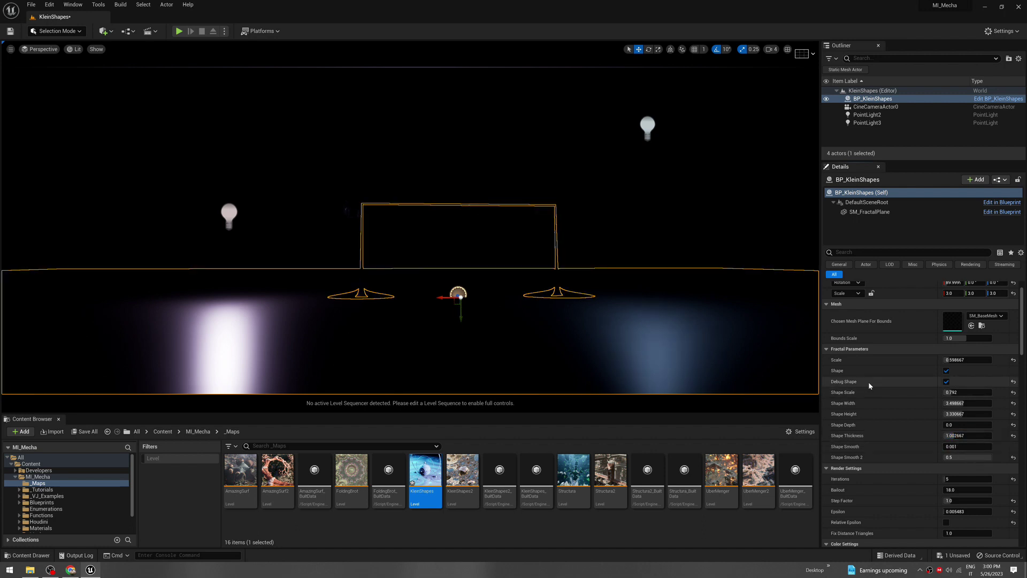
click(947, 382)
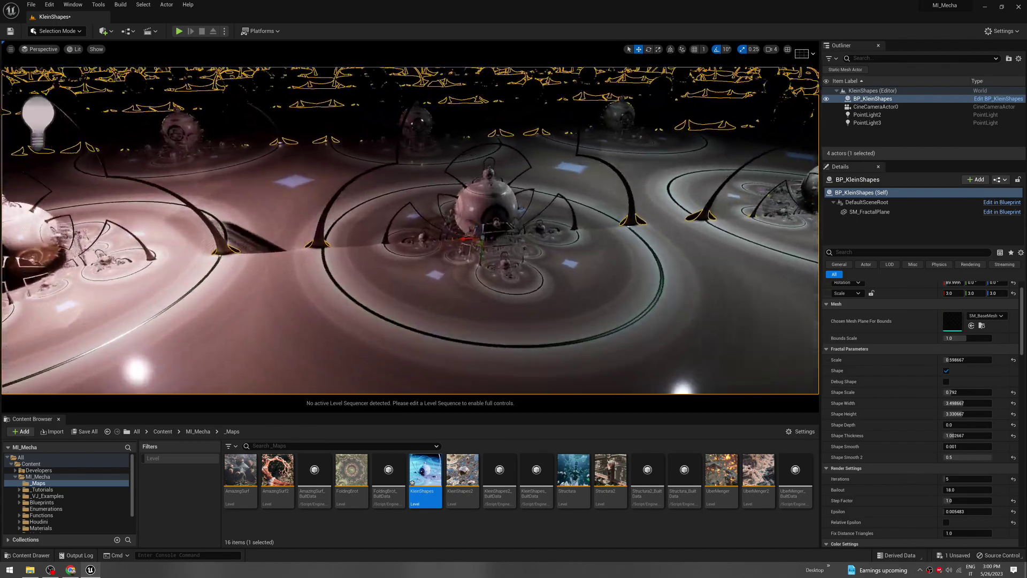
- Set the Scale fractal parameter of BP_KleinShapes to 0.94
mouse_move(410, 230)
right_down()
mouse_move(389, 233)
mouse_move(428, 177)
mouse_move(423, 238)
right_up()
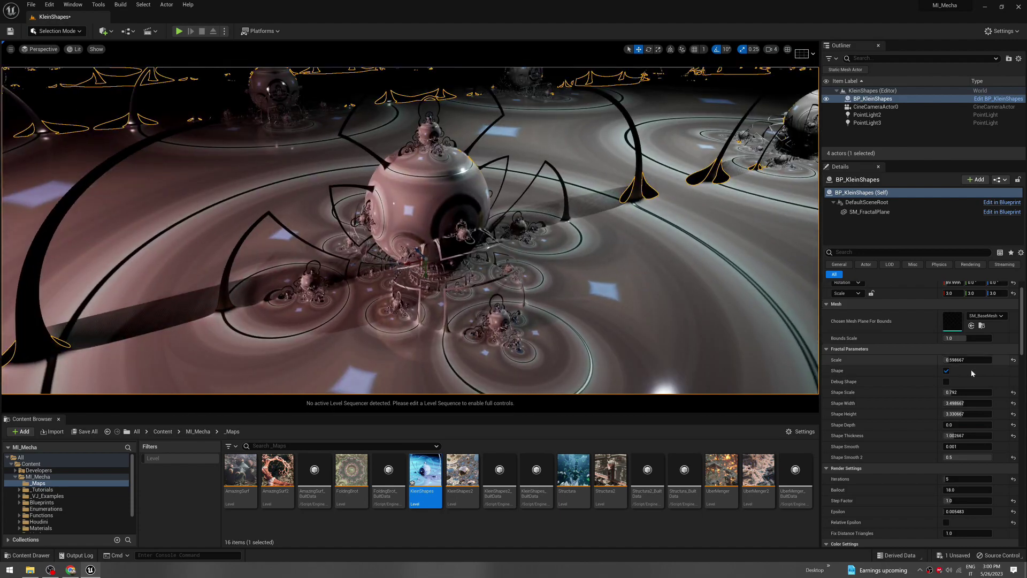
click(969, 360)
text(0.94)
key(Return)
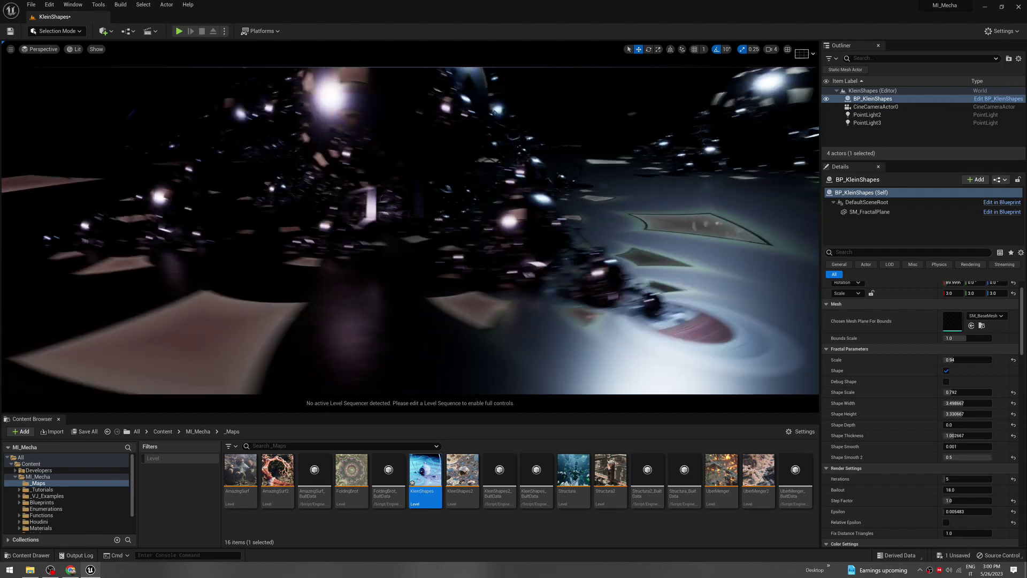
- Set the fractal's Metallic Intensity to about 1.41, Roughness Intensity to about 0.77 and Orbit Trap Method to 10
scroll(910, 438, down, 3)
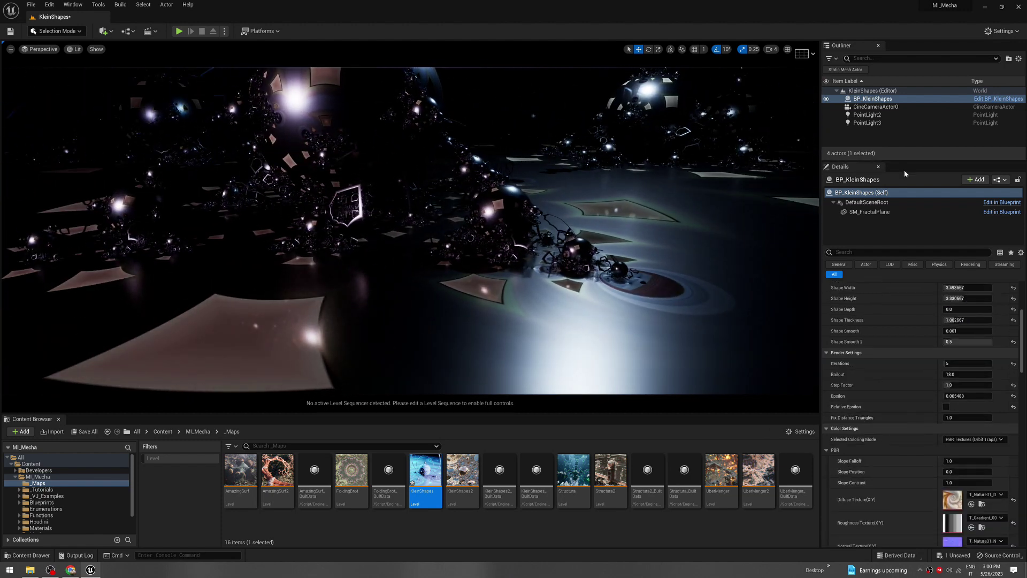
drag(896, 161, 897, 114)
scroll(894, 373, down, 4)
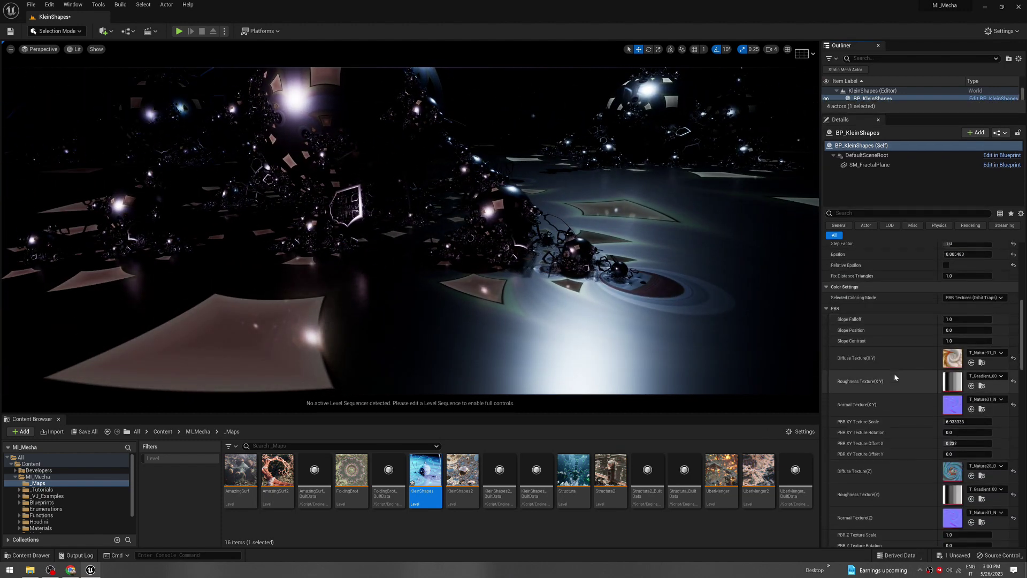
scroll(896, 399, down, 6)
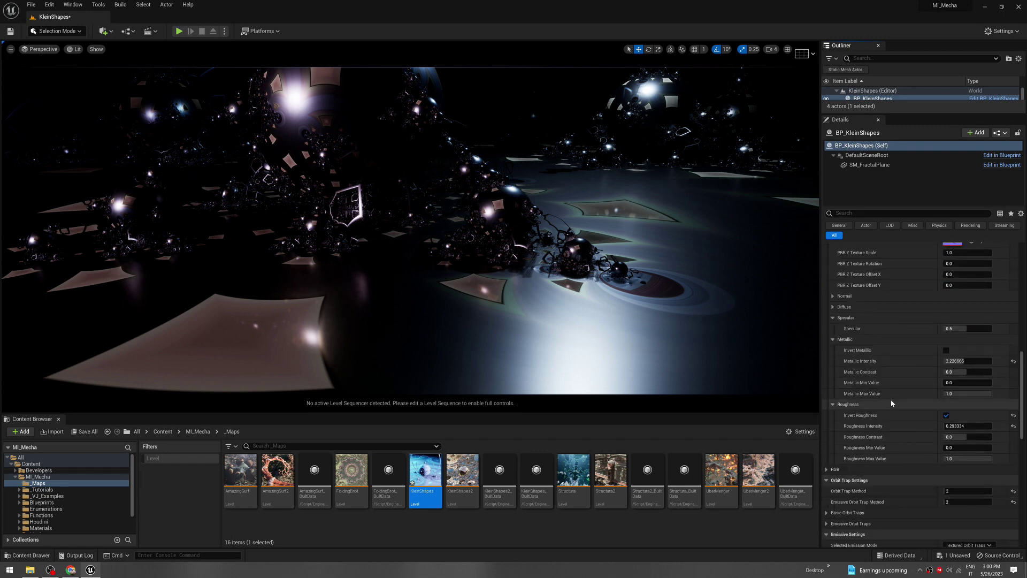
mouse_move(966, 362)
mouse_down()
mouse_move(952, 361)
mouse_move(963, 362)
mouse_up()
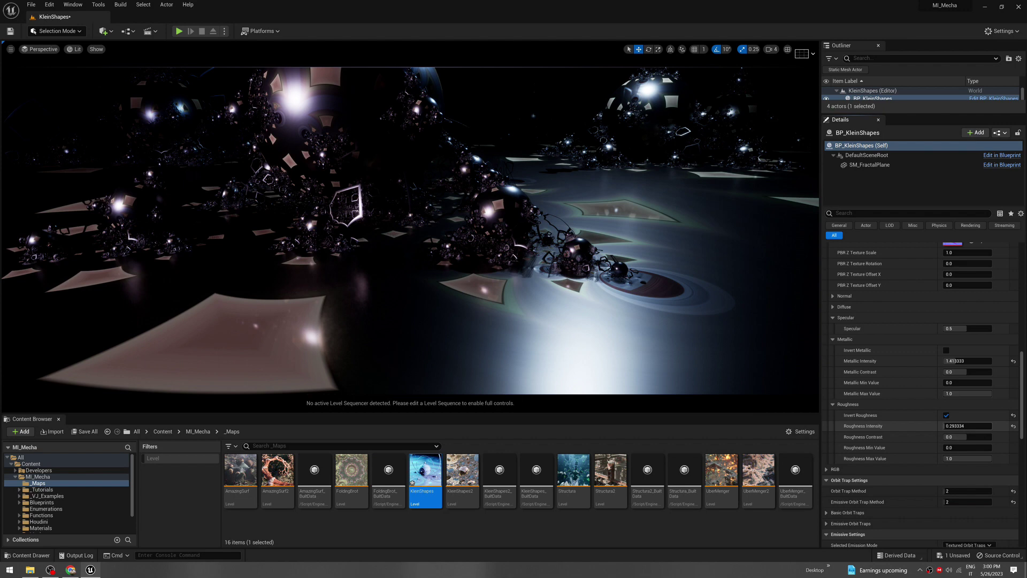
mouse_move(944, 426)
mouse_down()
mouse_move(971, 426)
mouse_move(948, 418)
mouse_move(956, 401)
mouse_move(969, 402)
mouse_up()
- Review the PBR texture and emissive settings, and change the Orbit Trap Method to 12
scroll(897, 375, down, 3)
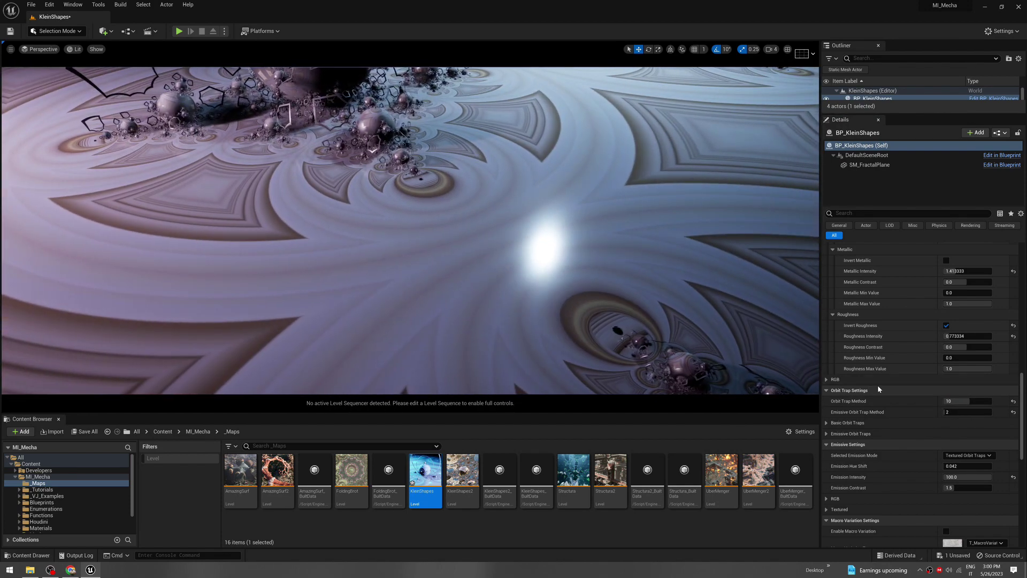
scroll(877, 384, down, 1)
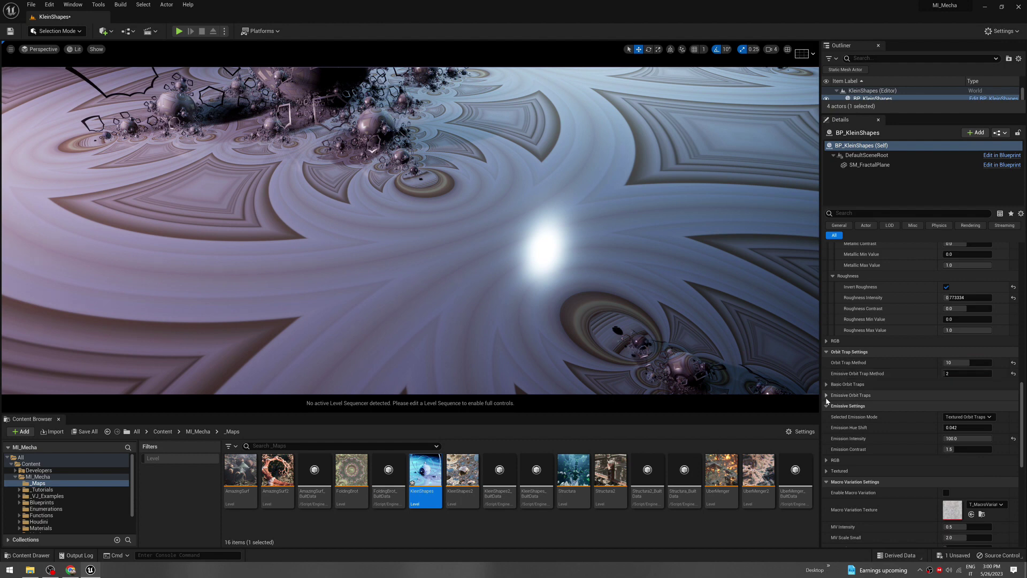
scroll(880, 386, up, 2)
scroll(880, 389, up, 8)
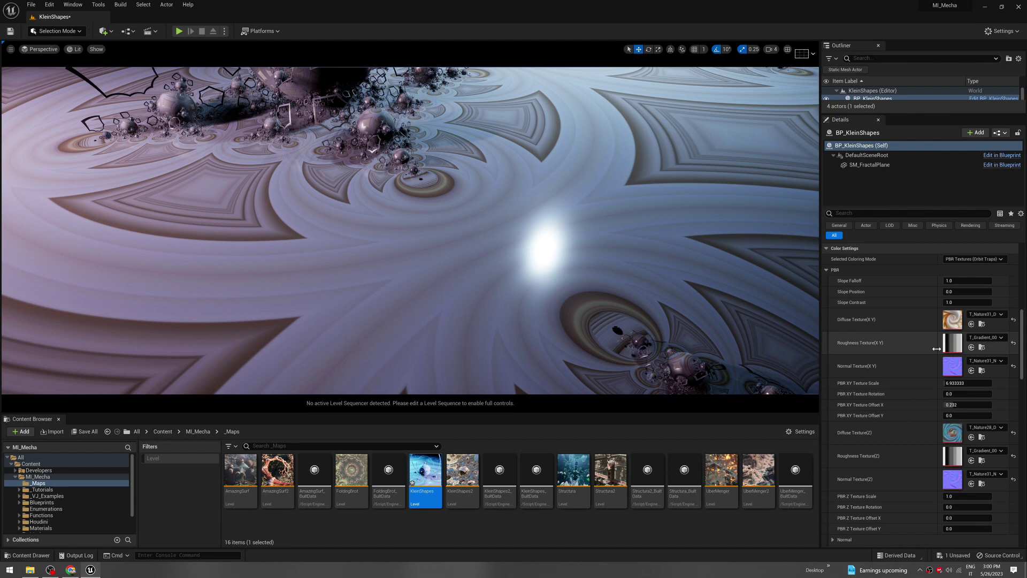
scroll(867, 418, down, 3)
scroll(860, 422, down, 5)
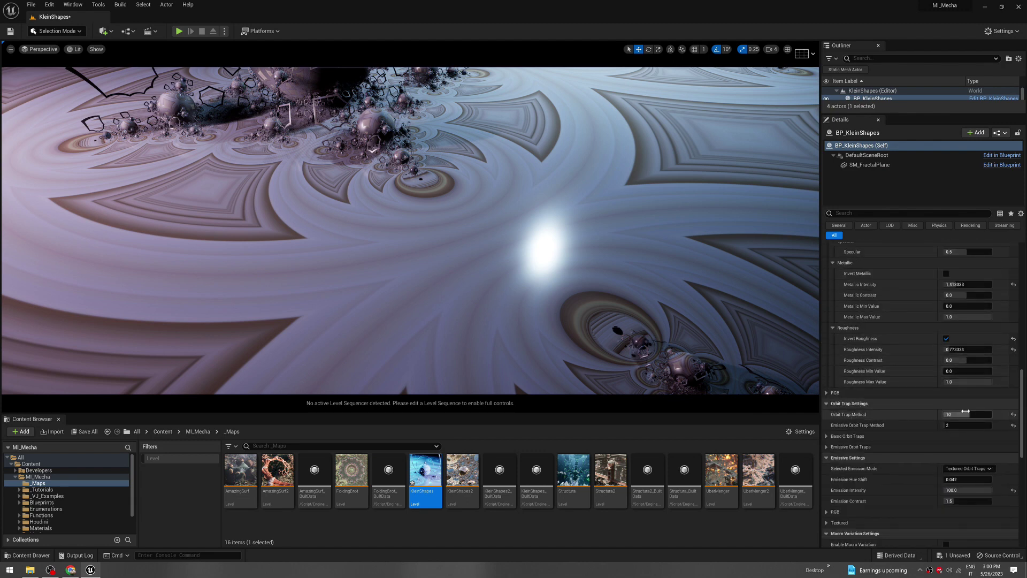
mouse_move(972, 413)
mouse_down()
mouse_move(990, 414)
mouse_move(977, 414)
mouse_up()
mouse_move(432, 189)
mouse_down()
mouse_move(438, 236)
mouse_move(433, 209)
mouse_up()
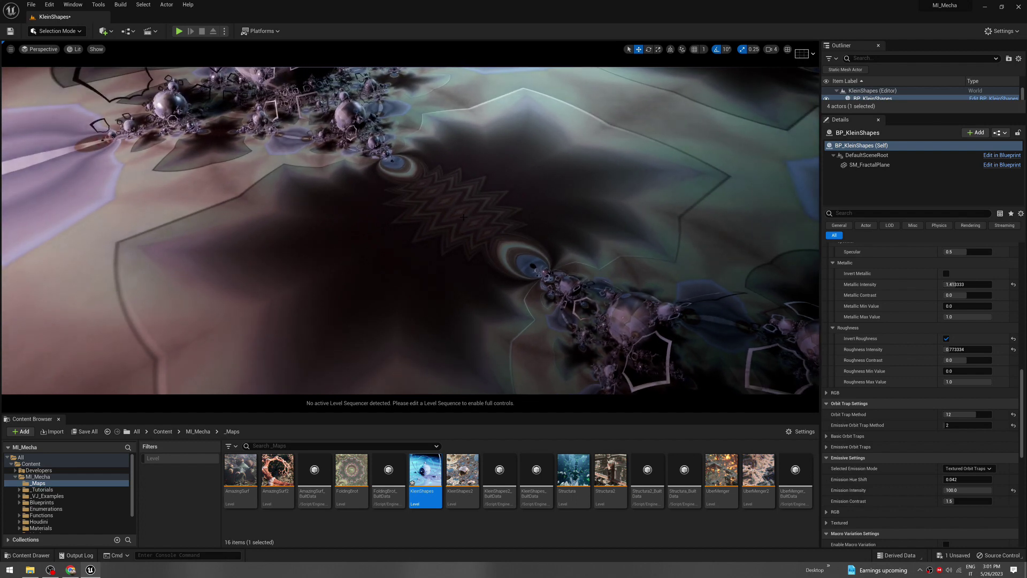
- Assign the T_Nature27_D texture from the NATURE folder as the fractal's Diffuse Texture (X Y)
scroll(904, 389, up, 10)
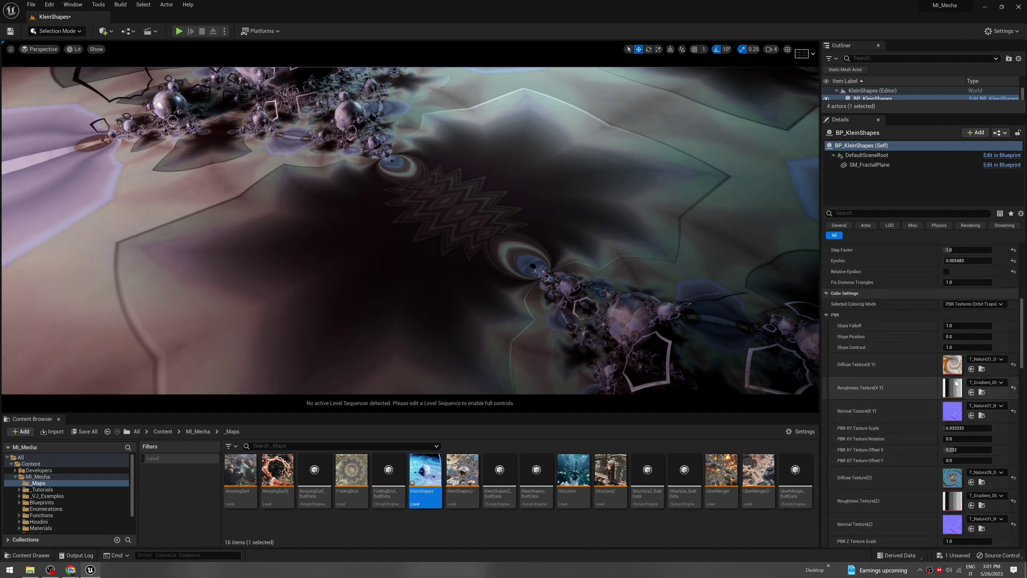
click(982, 369)
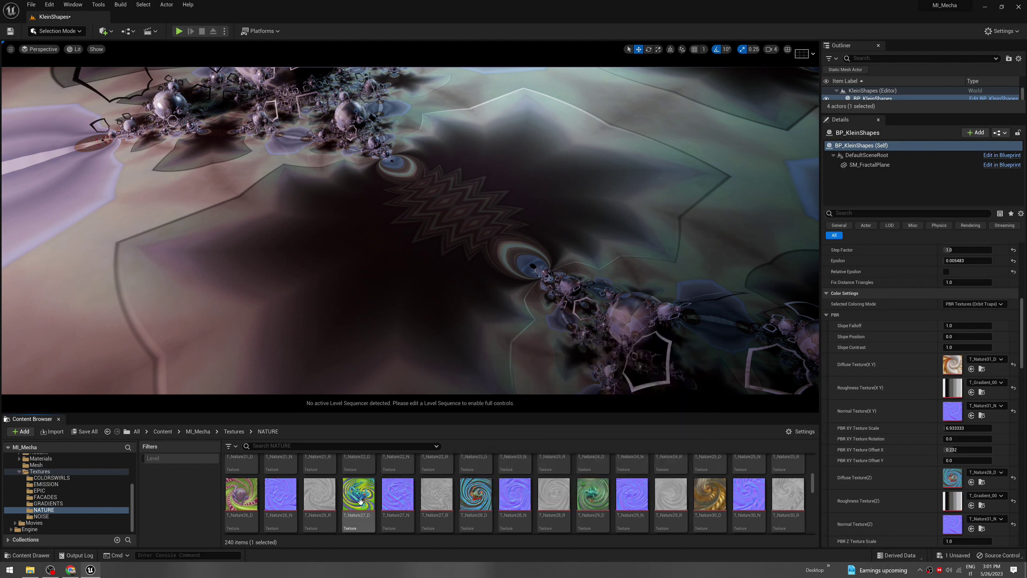
drag(360, 502, 952, 365)
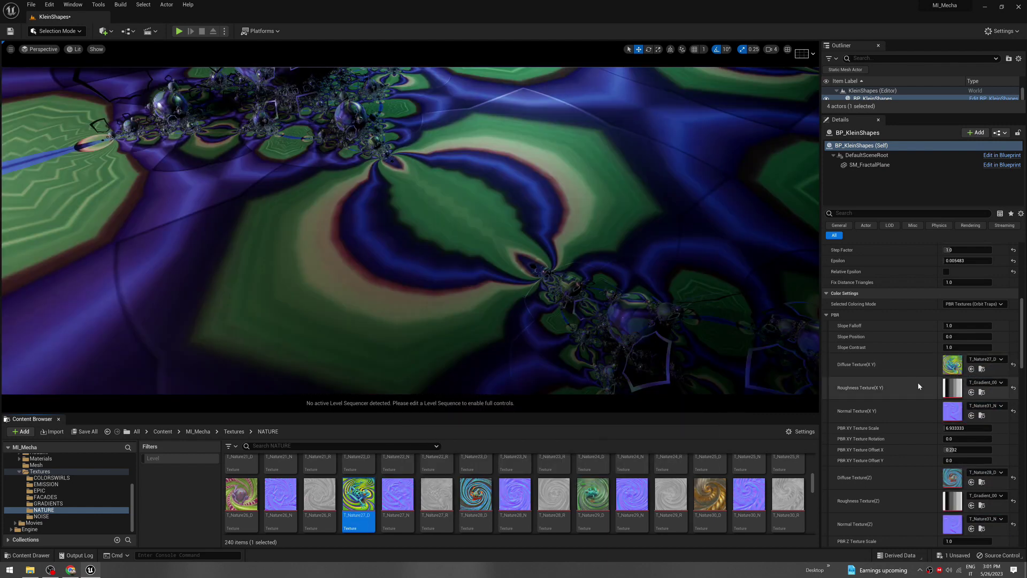
- Set the Color Offset of the fractal's Basic Orbit Traps to about -0.05 and the Period to about -1.66
scroll(907, 381, down, 10)
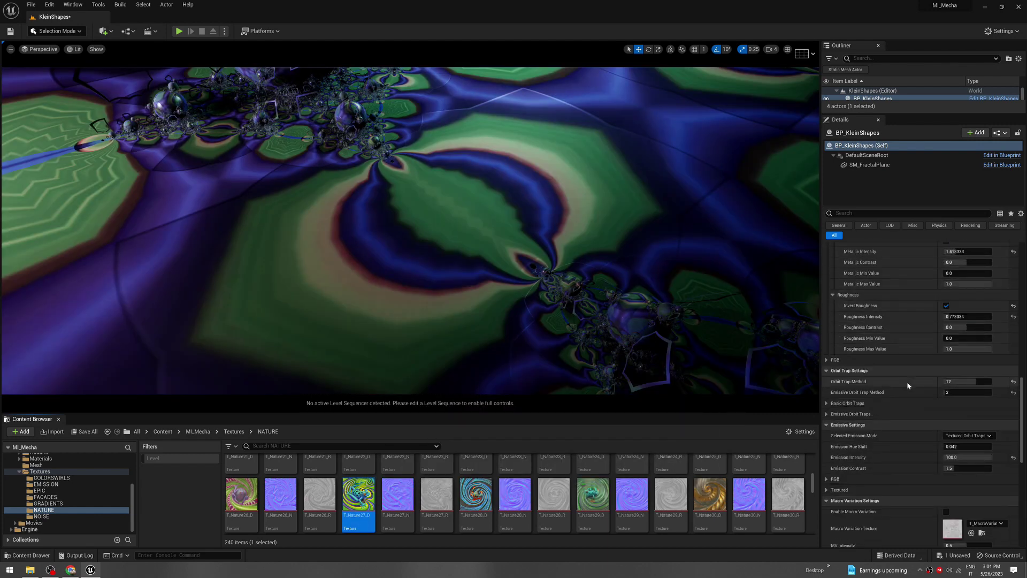
scroll(907, 381, down, 5)
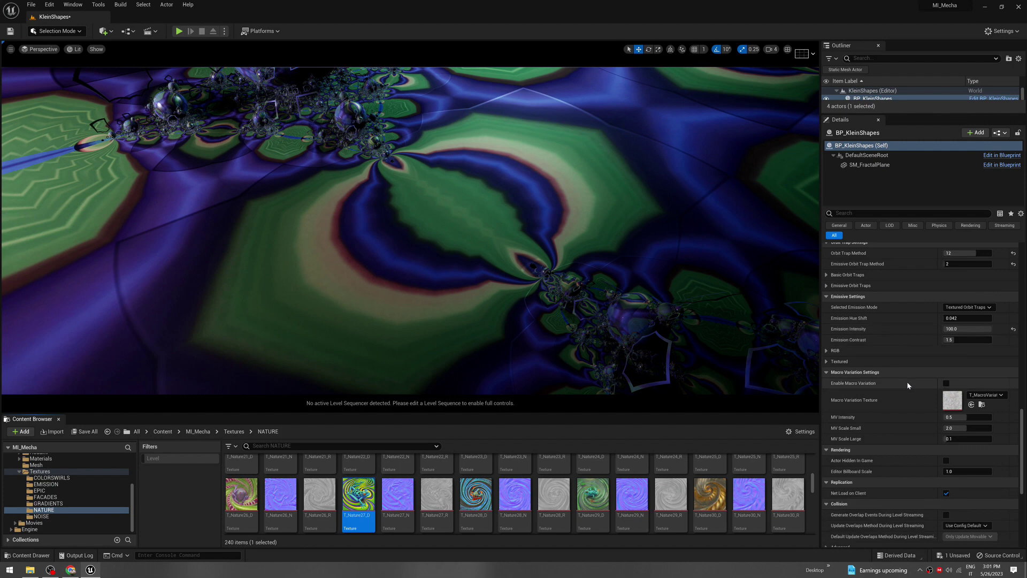
click(827, 275)
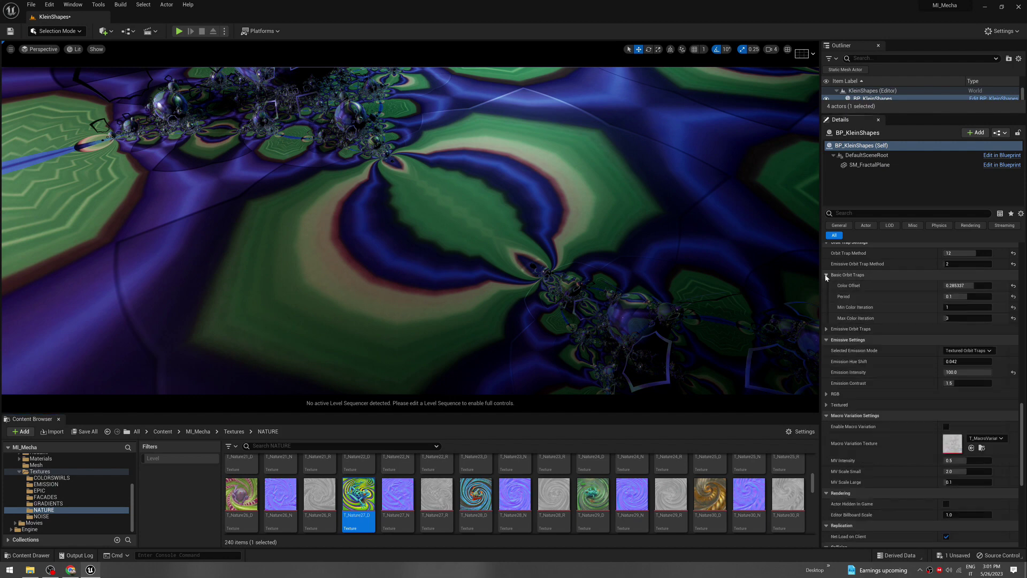
drag(969, 286, 897, 296)
drag(966, 286, 952, 287)
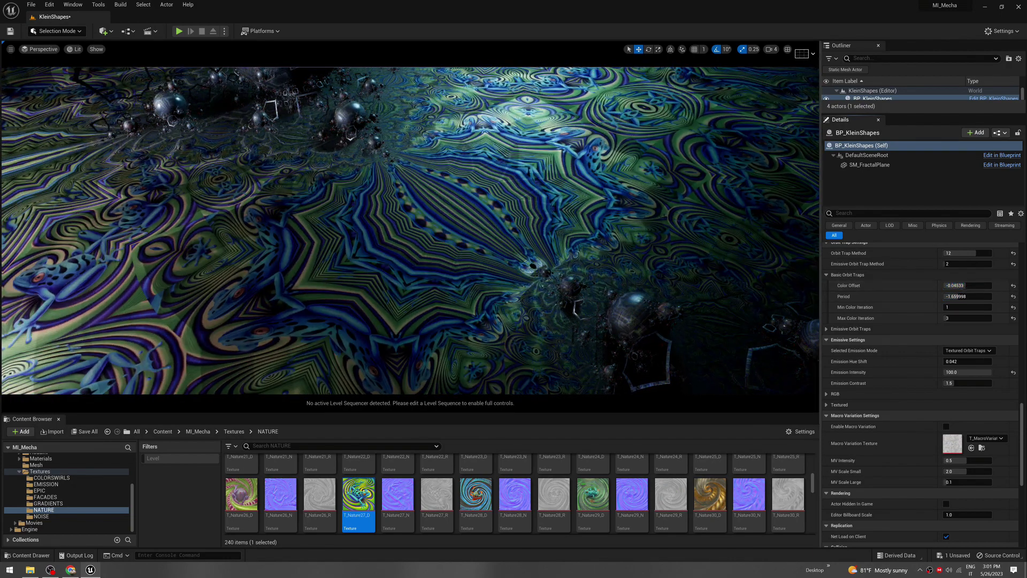
- Examine the orbit trap texture pattern up close on the ground surface and around the large sphere
right_drag(410, 230, 409, 235)
mouse_move(651, 212)
right_down()
mouse_move(651, 236)
mouse_move(651, 212)
right_up()
key(w)
scroll(893, 301, up, 10)
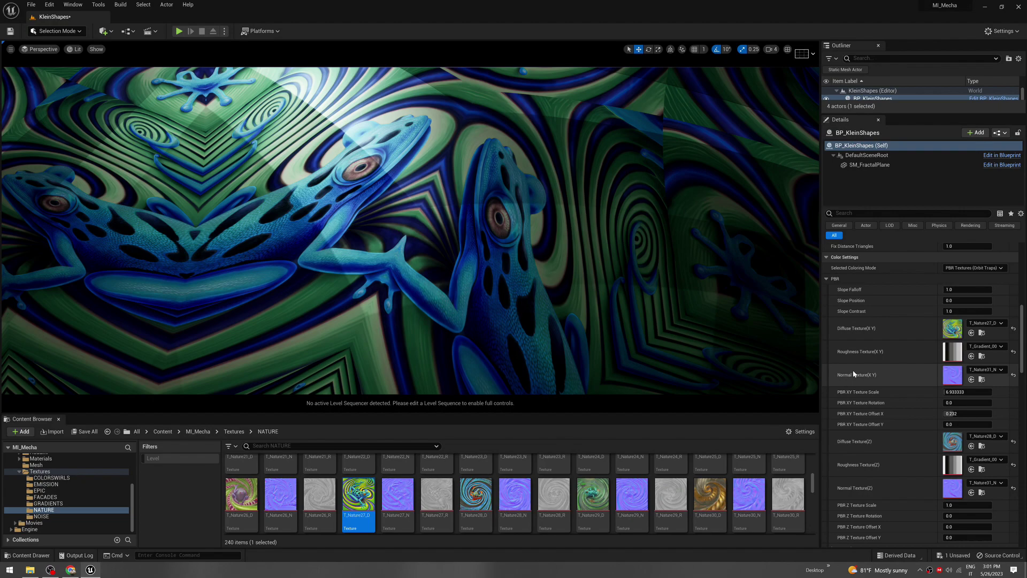
key(s)
right_drag(510, 260, 492, 199)
key(w)
key(w)
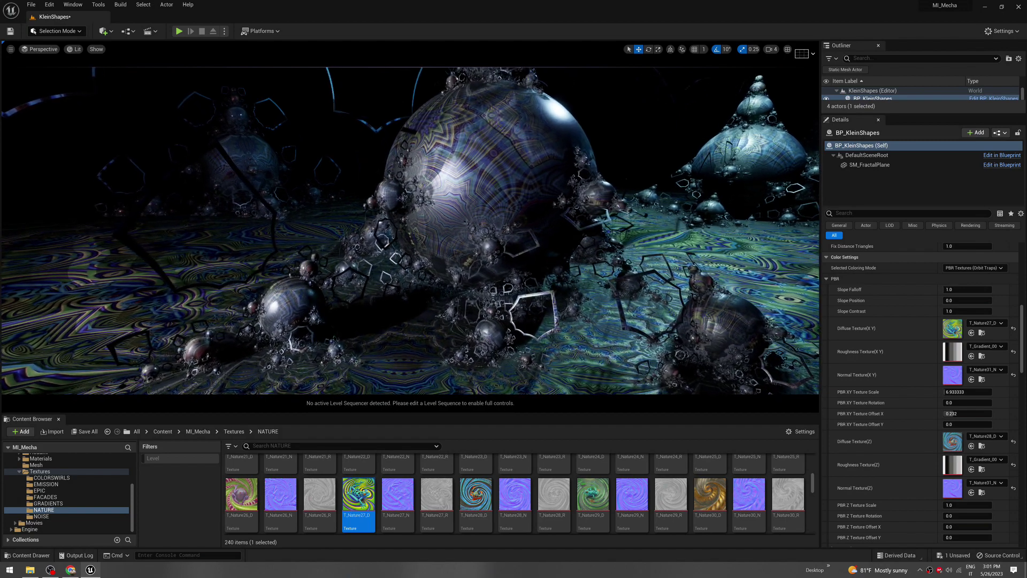
- Adjust the Metallic Intensity of the KleinShapes fractal
scroll(906, 407, down, 6)
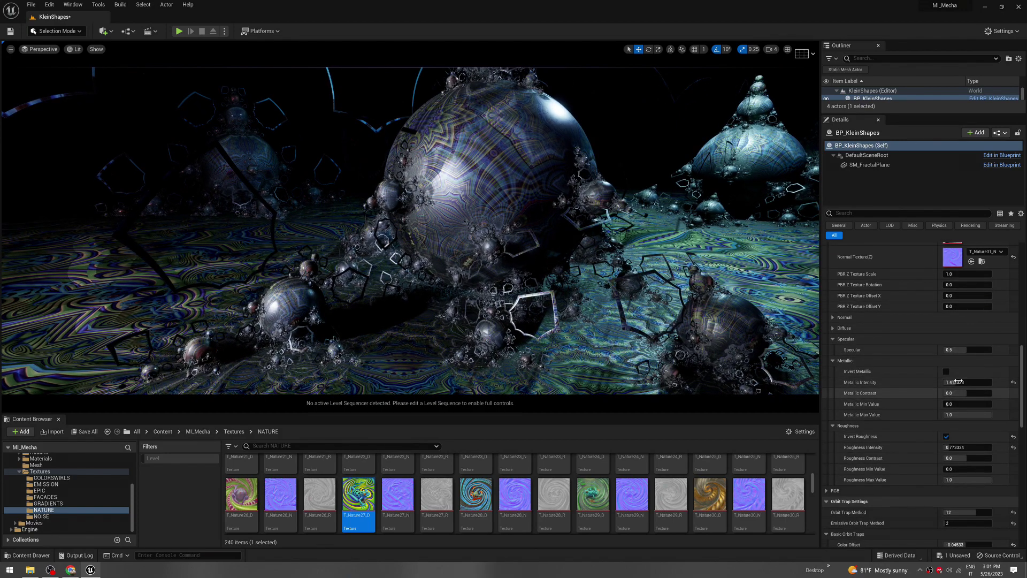
click(956, 382)
drag(955, 382, 952, 382)
- Set the fractal's Shape Scale to about 0.66 and adjust its Shape Thickness
scroll(901, 348, up, 12)
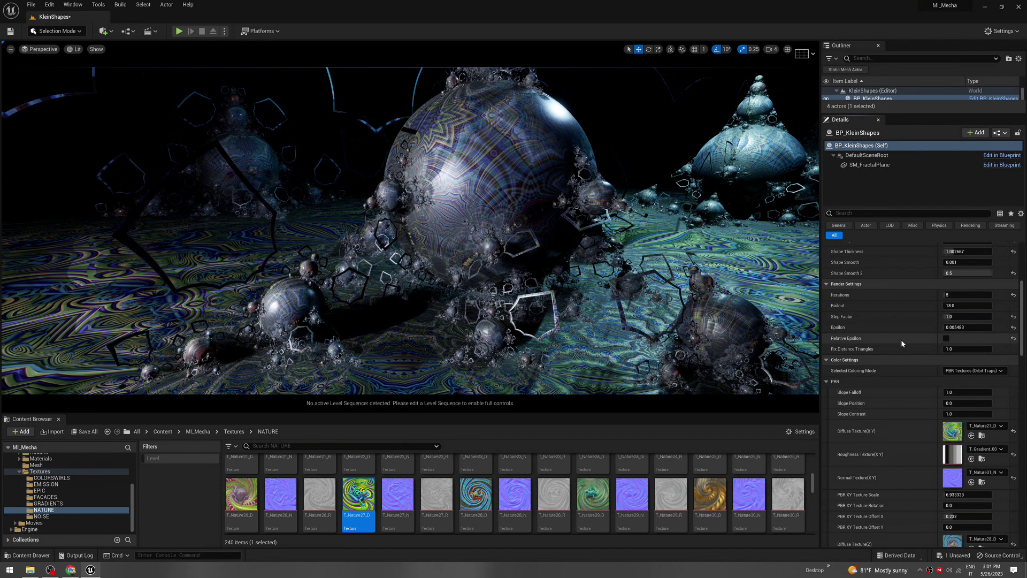
mouse_move(954, 378)
mouse_down()
mouse_move(943, 378)
mouse_move(956, 378)
mouse_up()
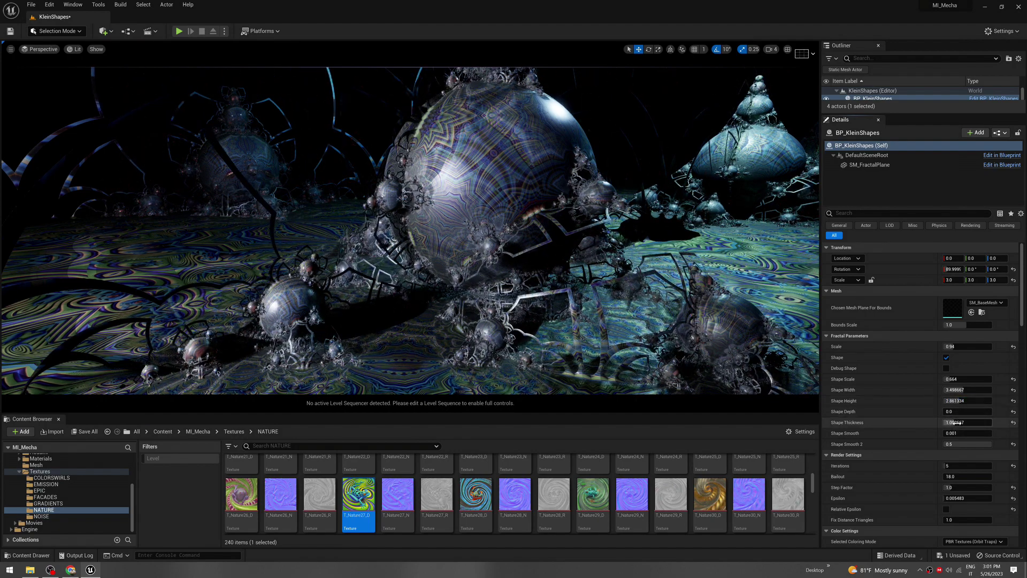
drag(956, 422, 970, 423)
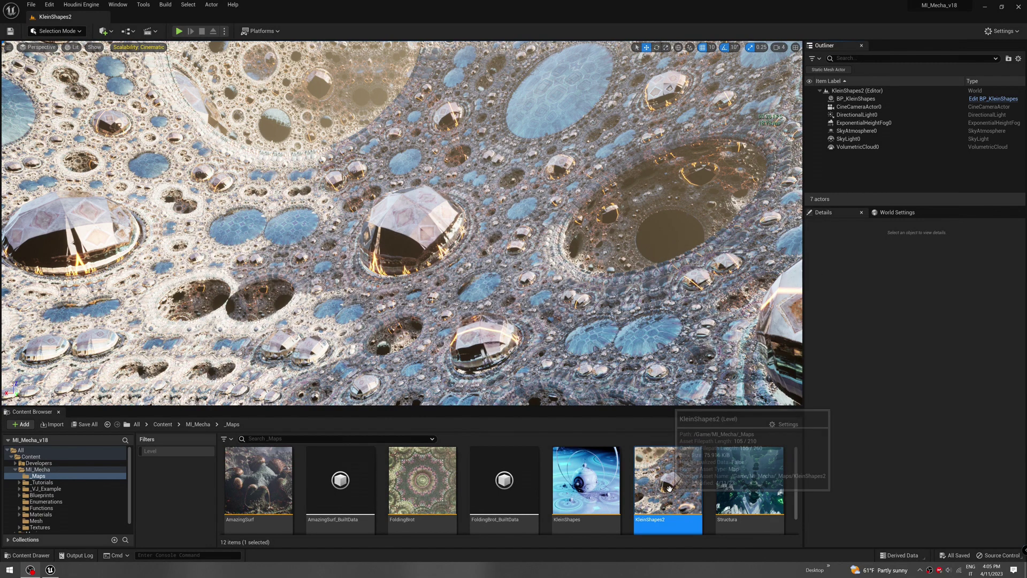
- Toggle Shape off and on for BP_KleinShapes in KleinShapes2, and set Shape Scale to about 0.9, Width to about 1.45 and Height to about 3.86
mouse_move(633, 384)
right_down()
mouse_move(530, 337)
mouse_move(482, 289)
mouse_move(407, 337)
mouse_move(460, 289)
mouse_move(406, 273)
mouse_move(450, 305)
mouse_move(406, 289)
mouse_move(439, 257)
mouse_move(633, 383)
right_up()
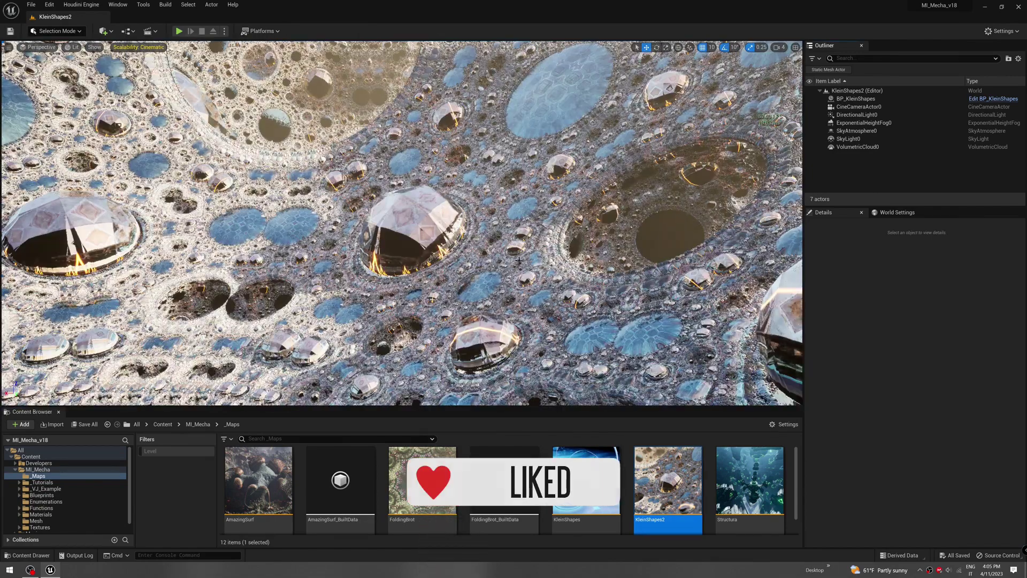
click(850, 99)
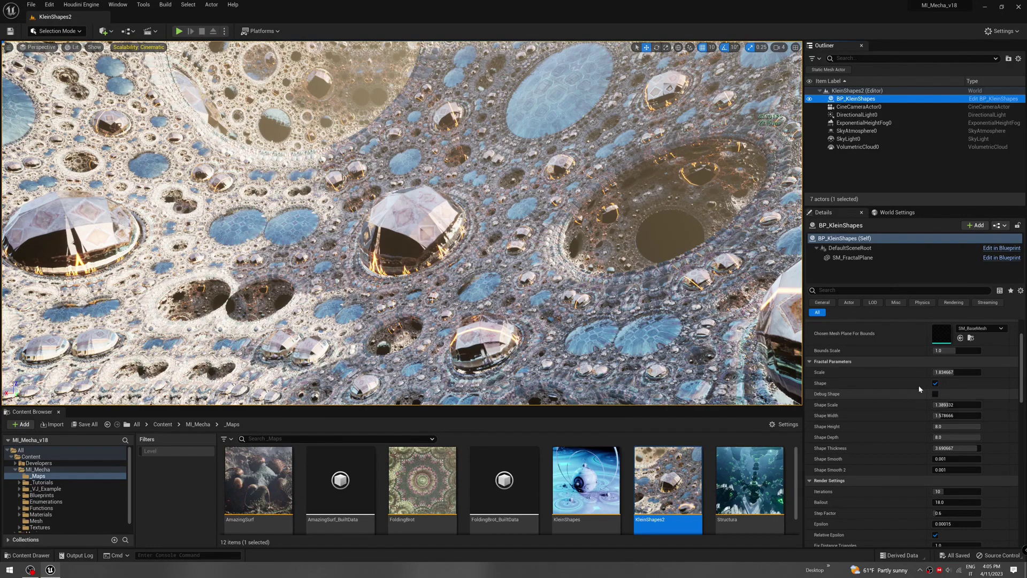
click(936, 384)
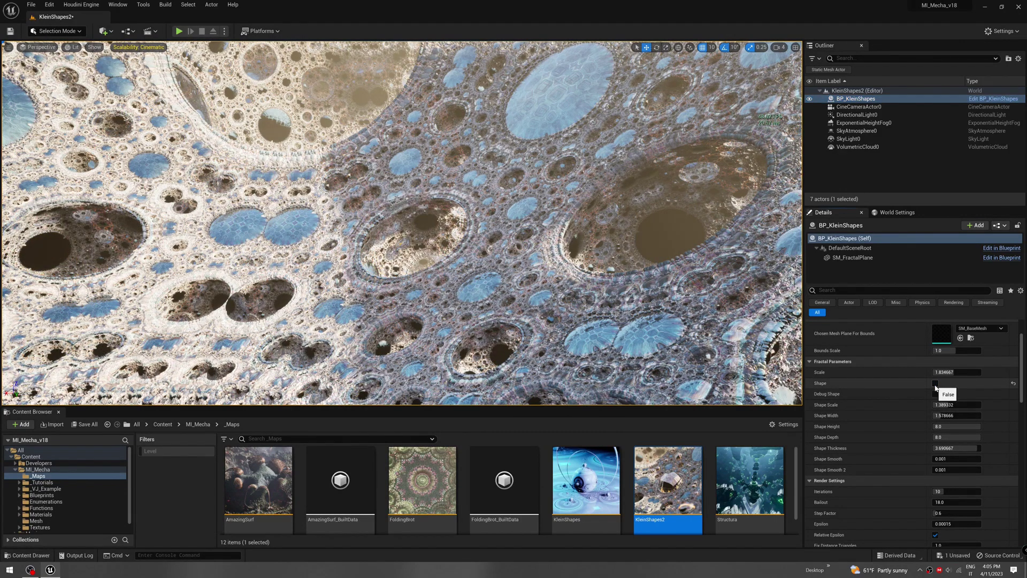
click(936, 383)
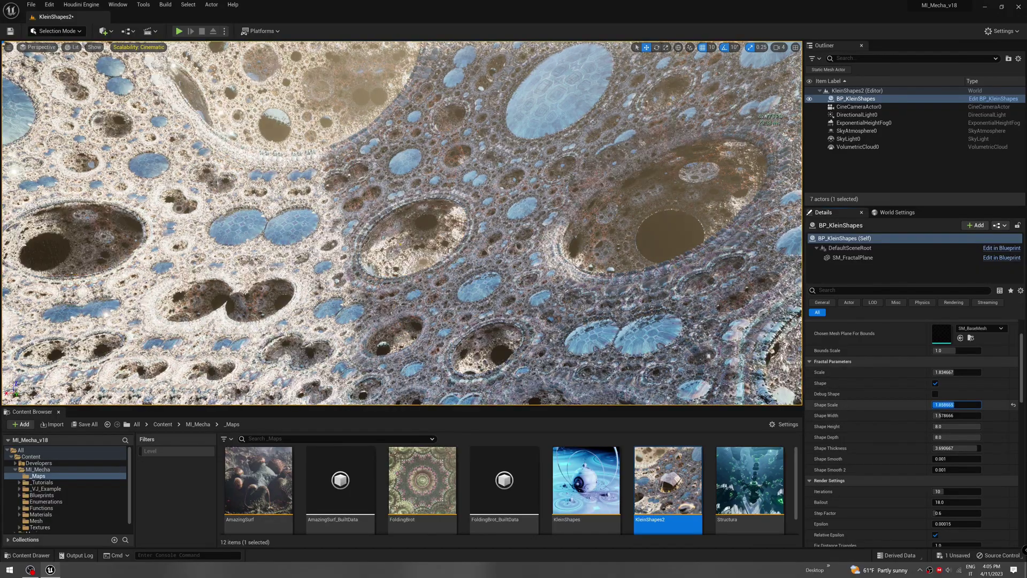
mouse_move(954, 405)
mouse_down()
mouse_move(937, 404)
mouse_move(958, 415)
mouse_up()
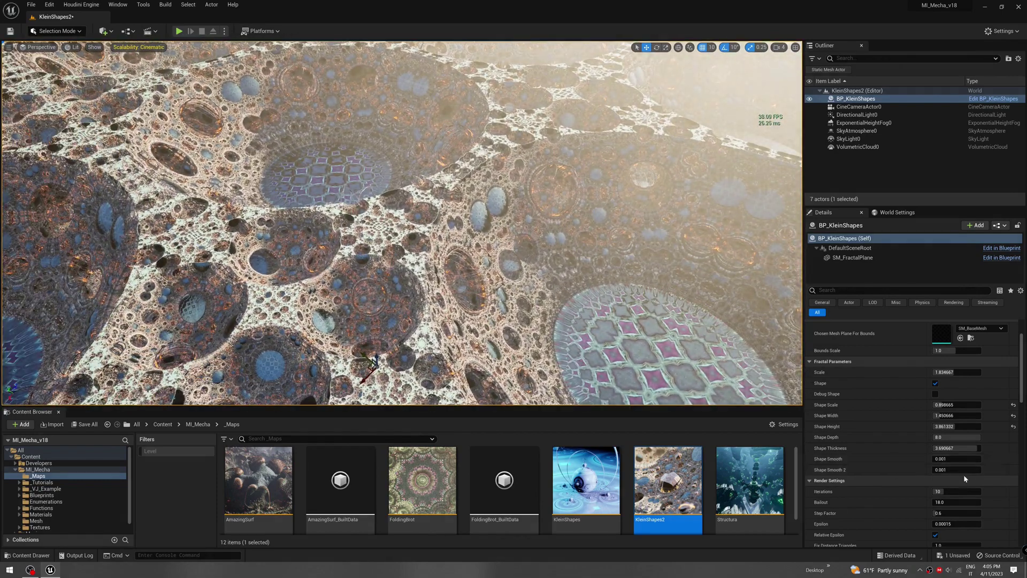
- Pilot CineCameraActor0 to view the KleinShapes2 fractal through the cinematic camera
right_click(850, 108)
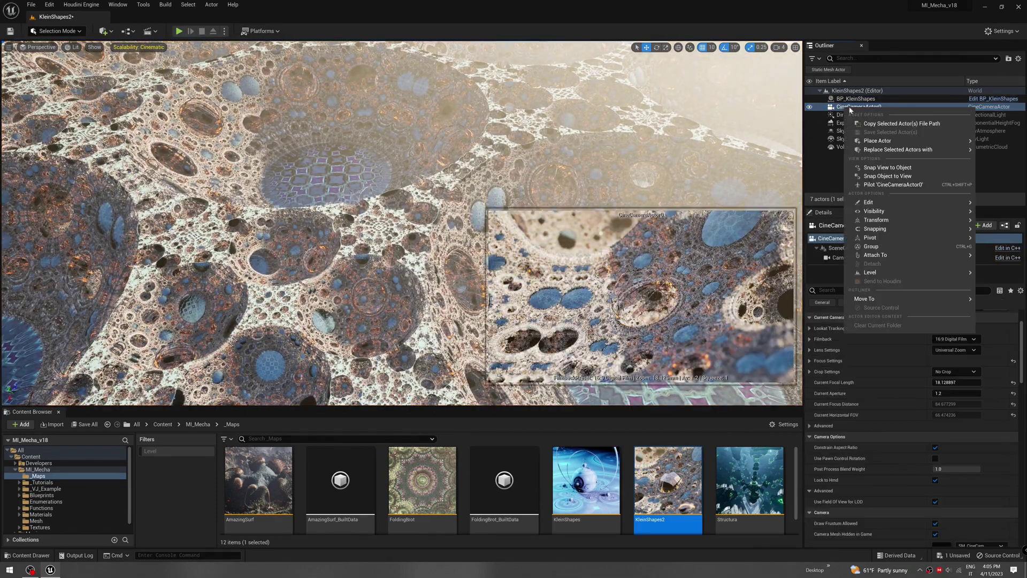
click(881, 184)
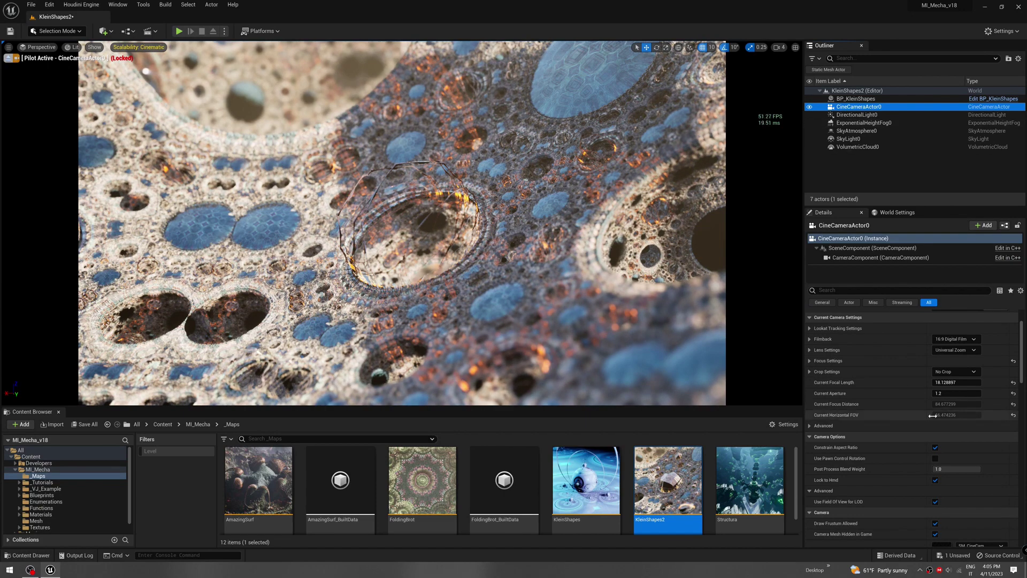
scroll(875, 395, up, 2)
- Set the Shape Thickness of BP_KleinShapes to about 2.79 and its fractal Scale to about 1.49
click(857, 99)
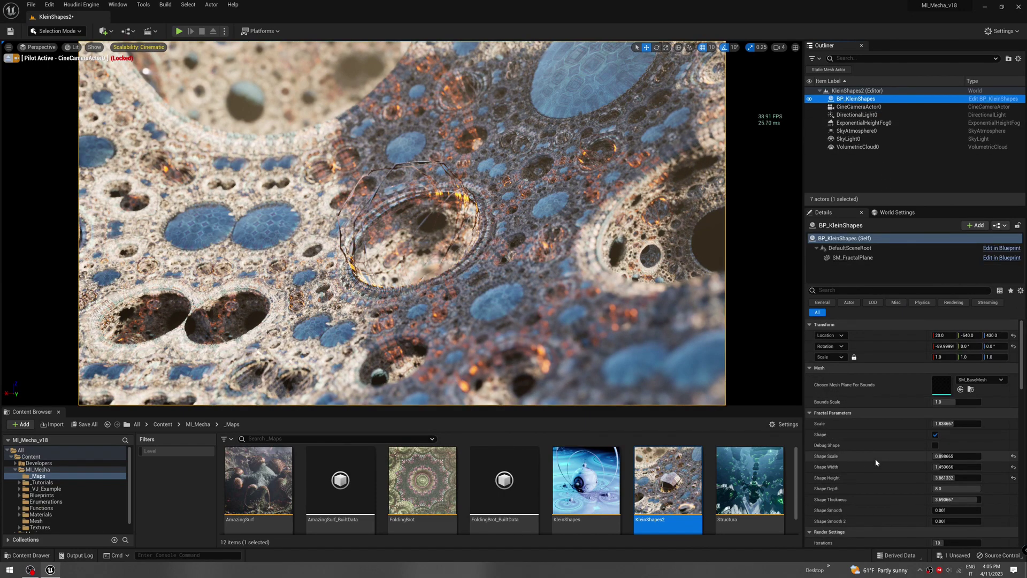
scroll(876, 460, down, 3)
drag(963, 460, 967, 461)
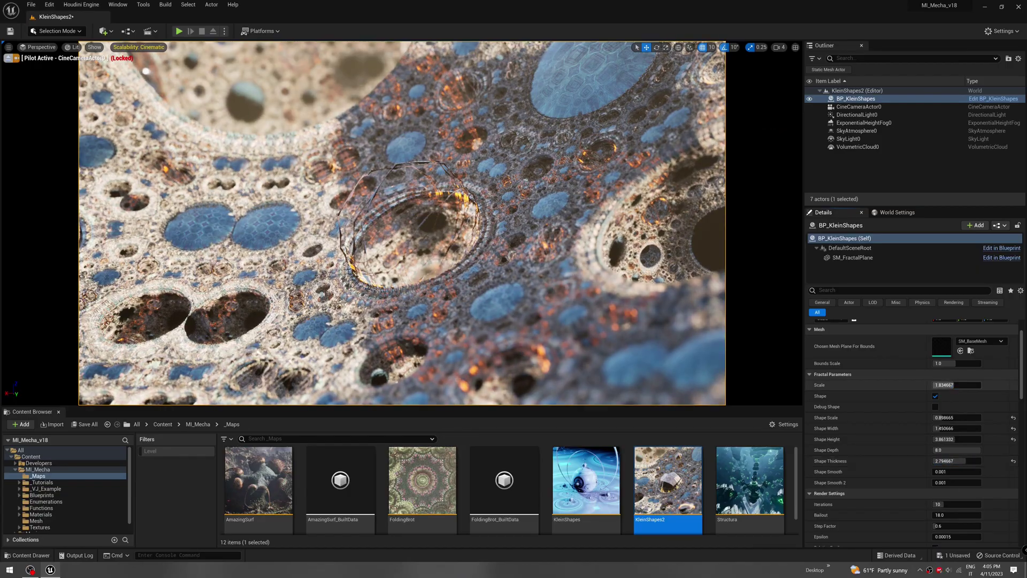
drag(954, 385, 894, 385)
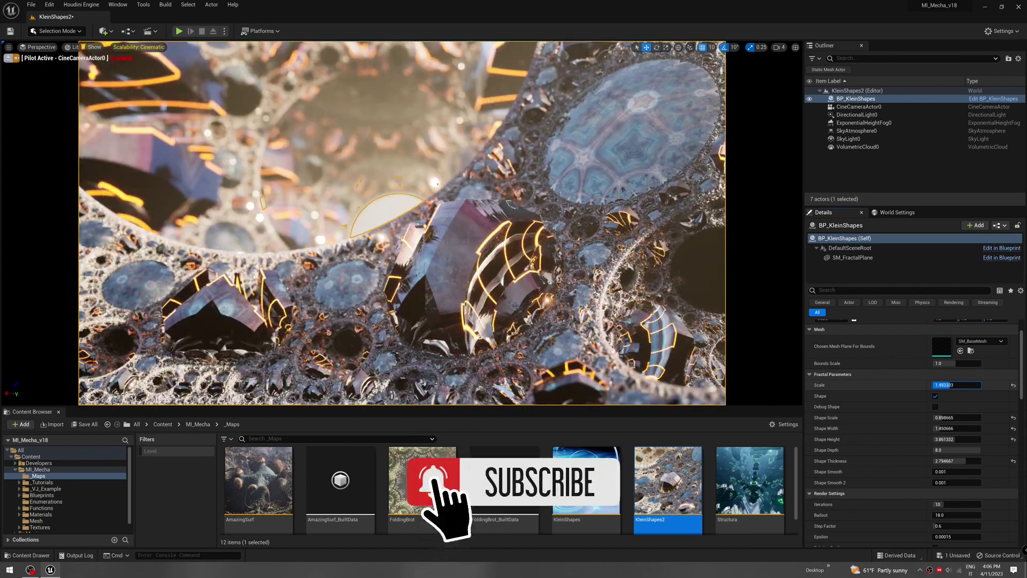
- Set the Shape Scale to about 1.09, Shape Width to about 2.13 and Shape Height to about 5.91, and fine-tune the fractal Scale
drag(952, 418, 958, 440)
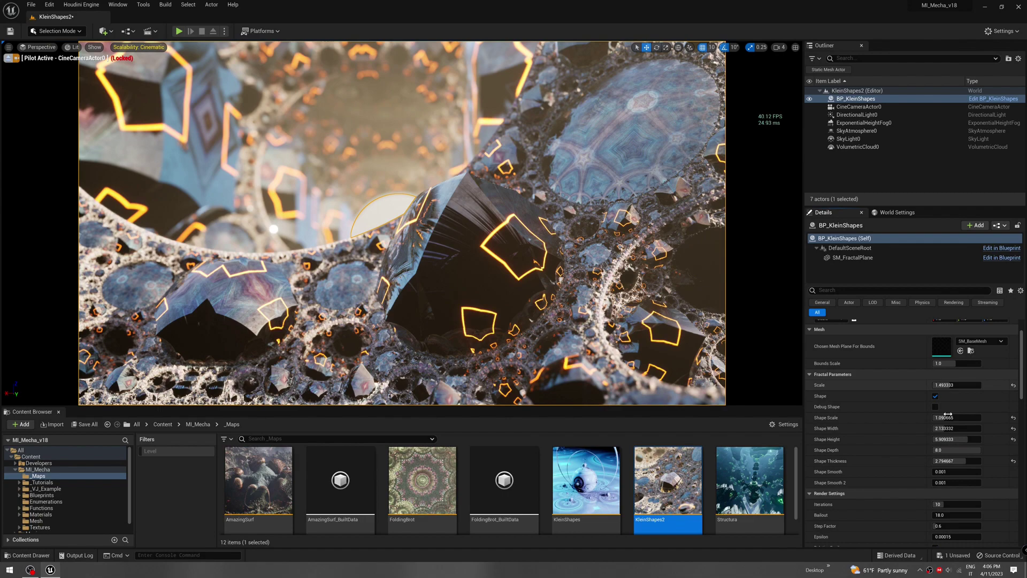
drag(950, 385, 954, 385)
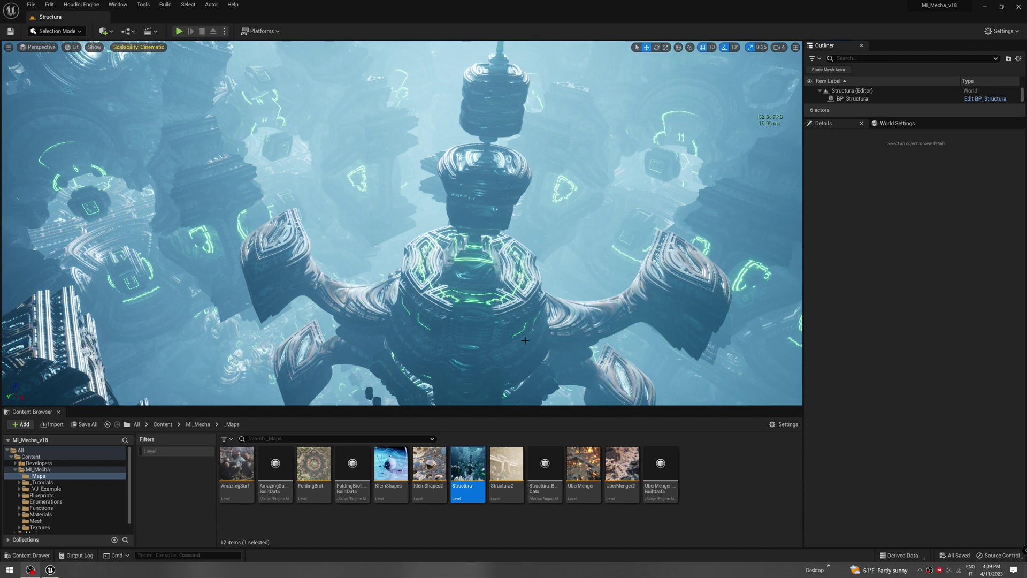
- Select BP_Structura in the Structura level and review its fractal parameters
click(479, 207)
scroll(914, 346, up, 2)
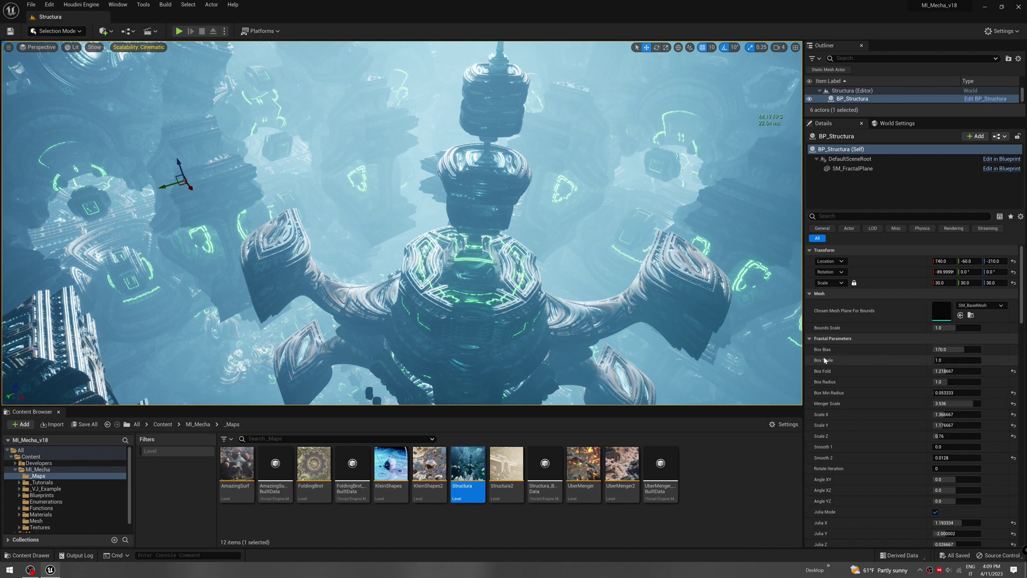
mouse_move(825, 352)
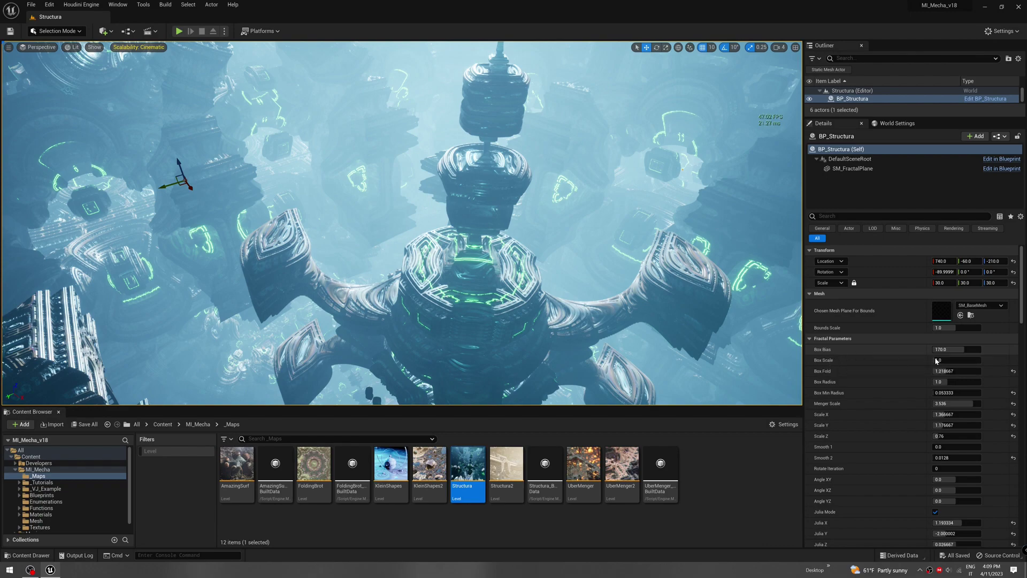
- Test the Box Bias of BP_Structura at a high value, at 0 and at about 127.84, and reset it to its default
drag(958, 349, 985, 350)
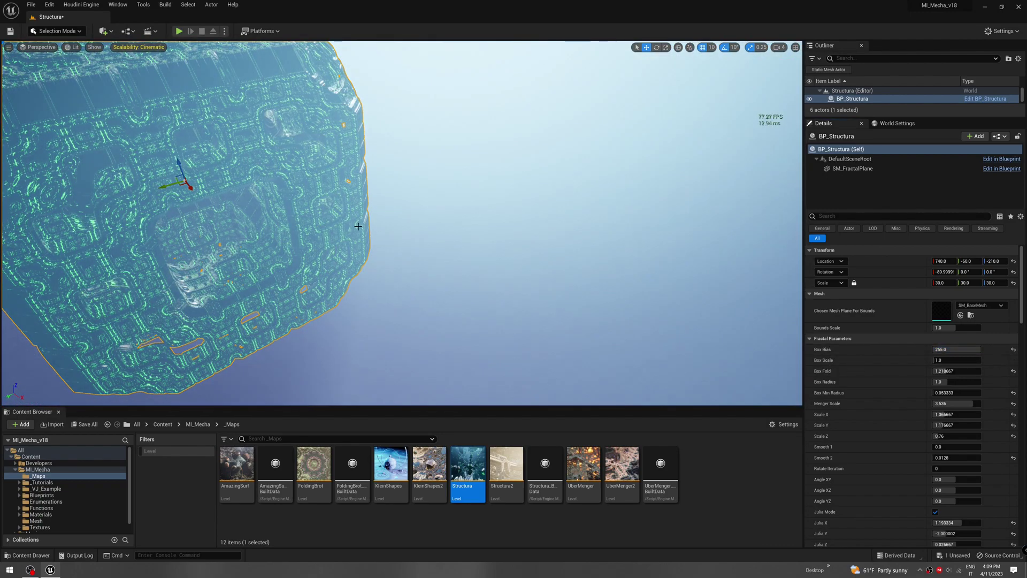
right_drag(358, 225, 323, 150)
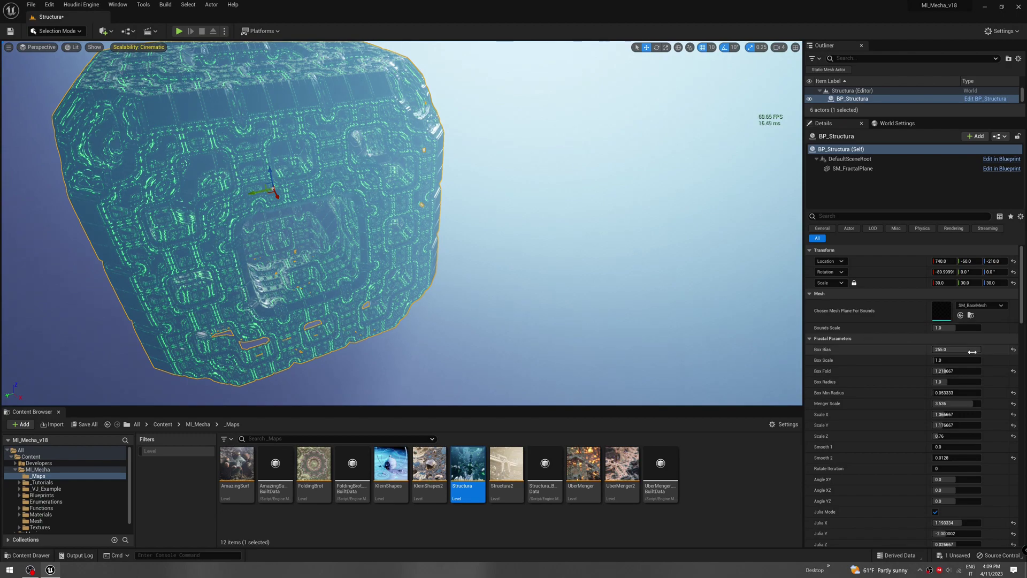
drag(973, 352, 933, 350)
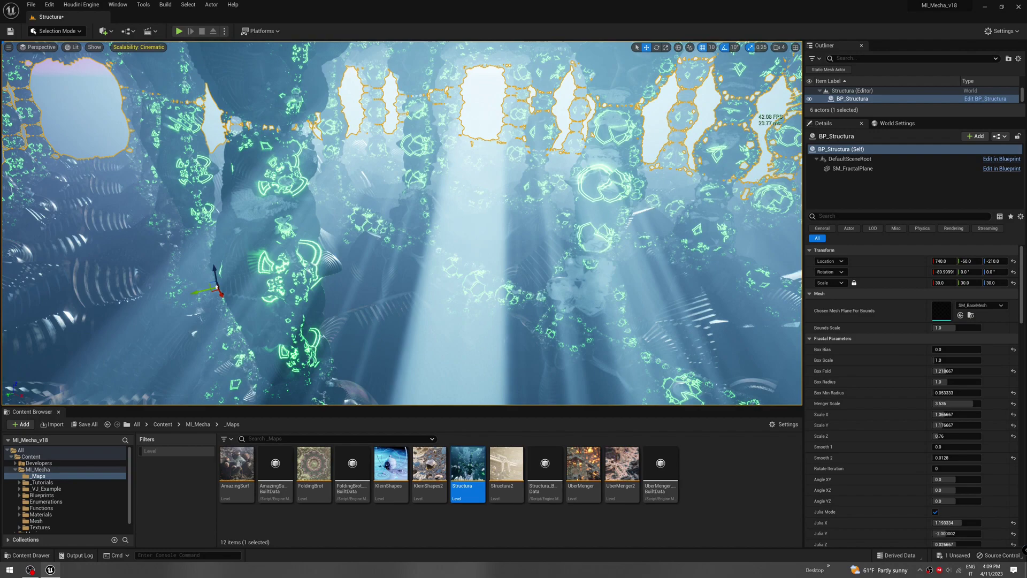
right_drag(402, 223, 411, 303)
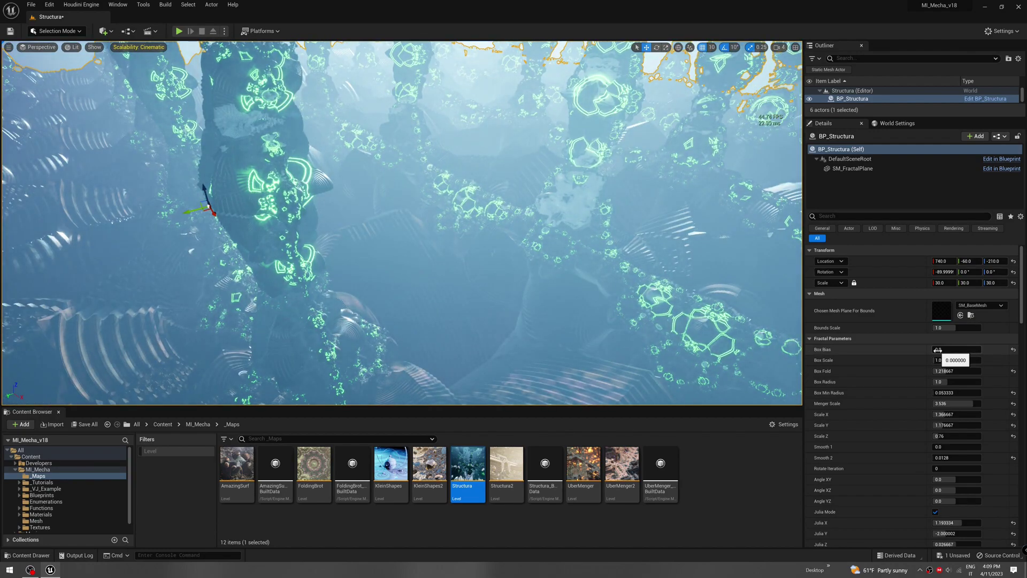
mouse_move(947, 350)
mouse_down()
mouse_move(974, 351)
mouse_move(940, 350)
mouse_up()
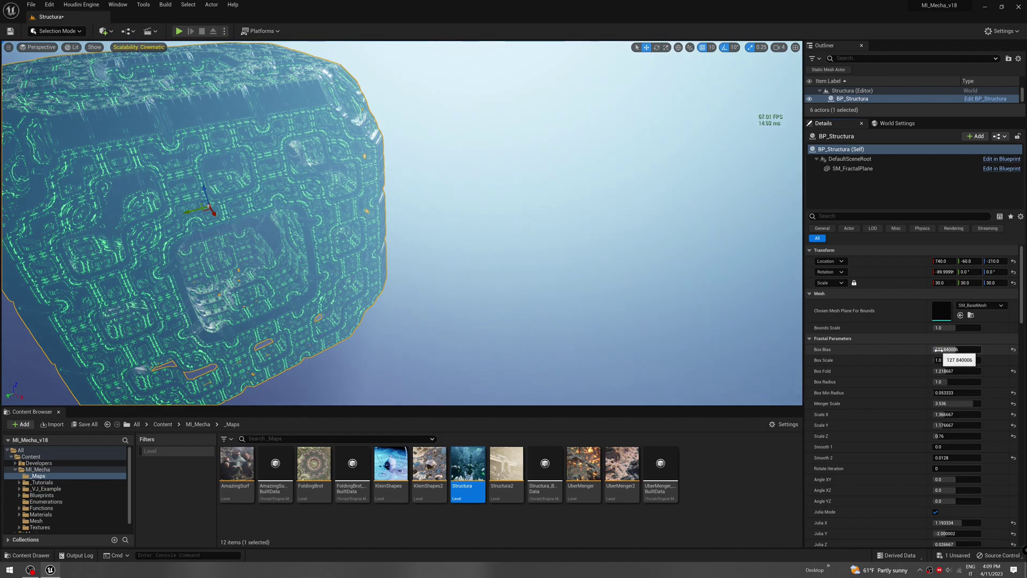
click(1013, 351)
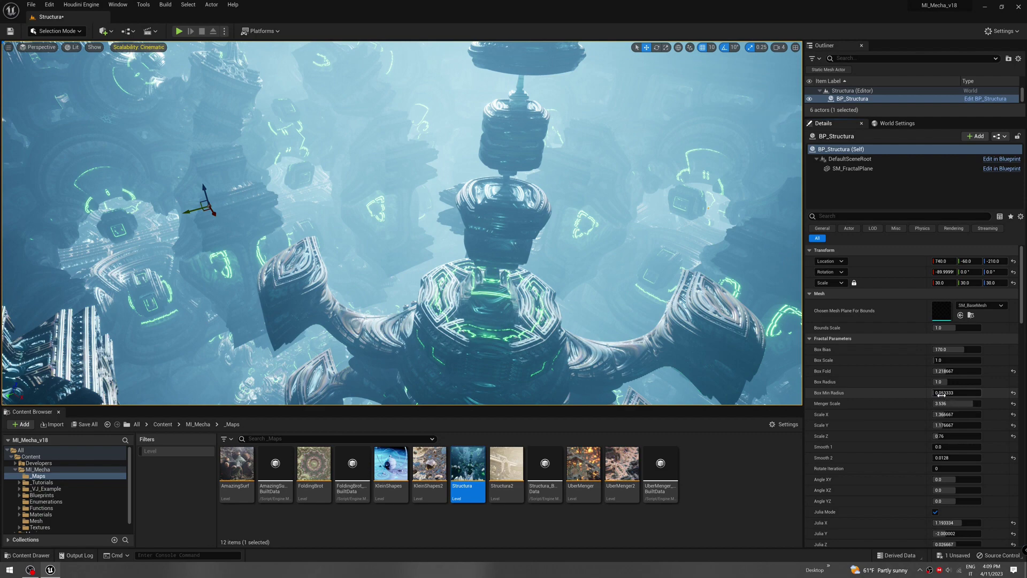
- Set the Box Min Radius of BP_Structura to about 0.47 and its Box Fold to about 1.18
mouse_move(942, 394)
mouse_down()
mouse_move(964, 392)
mouse_move(939, 371)
mouse_move(934, 381)
mouse_up()
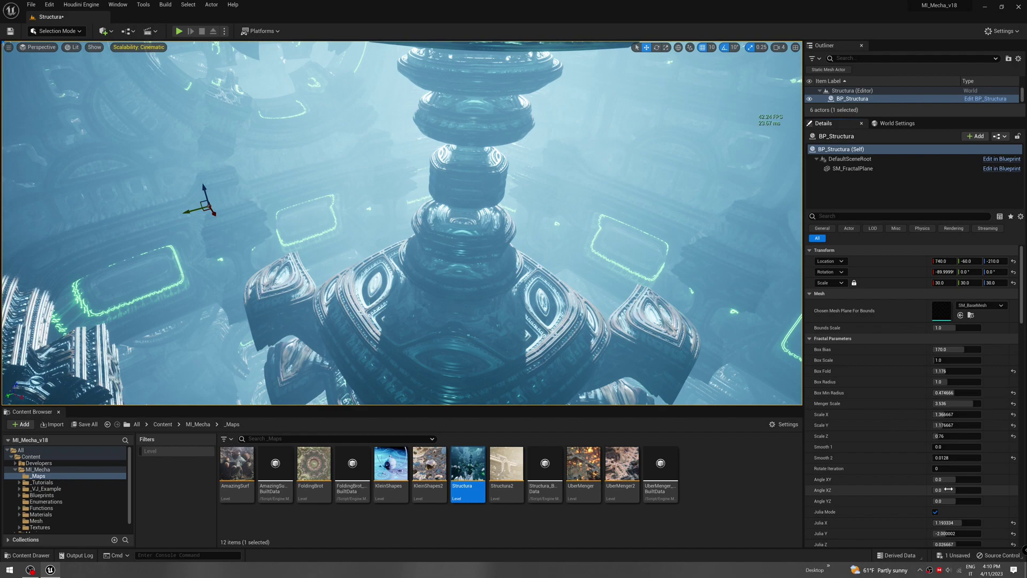
- Try Angle XY at about 19.2 and Angle XZ at about 13.44, vary Angle YZ, and reset all three angles
mouse_move(944, 480)
mouse_down()
mouse_move(980, 491)
mouse_move(950, 489)
mouse_up()
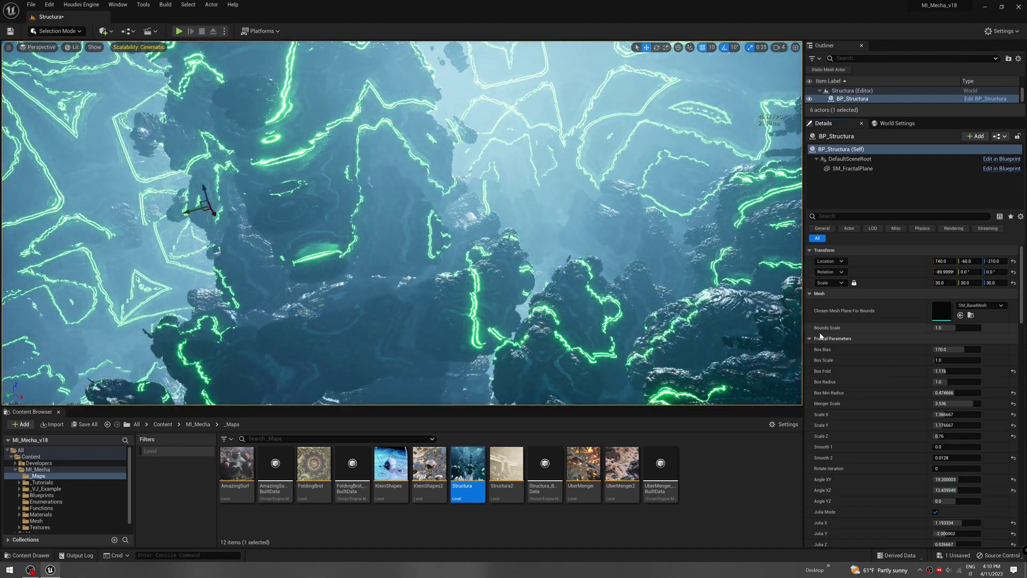
drag(957, 501, 964, 501)
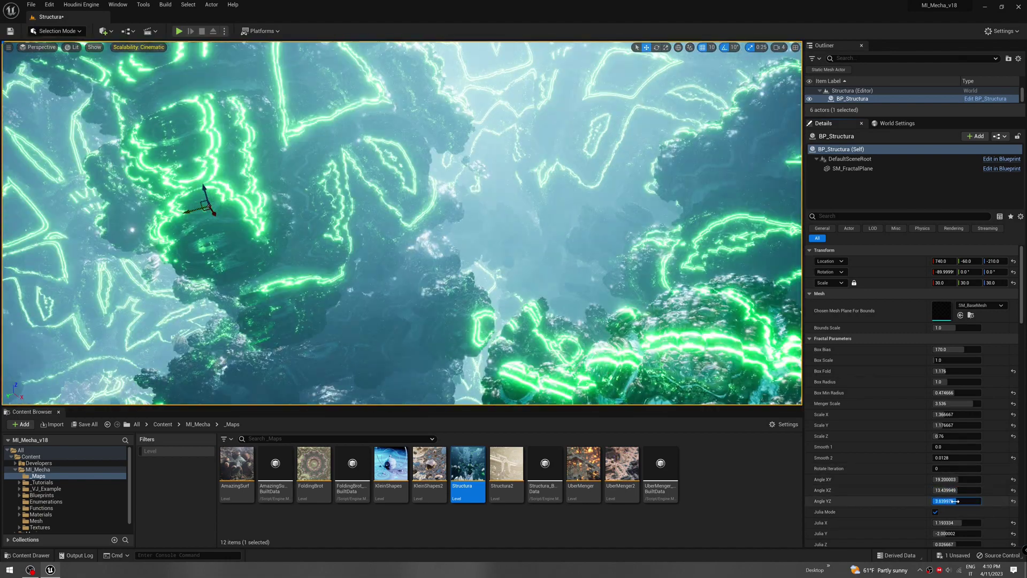
click(1013, 480)
click(1013, 490)
click(1013, 502)
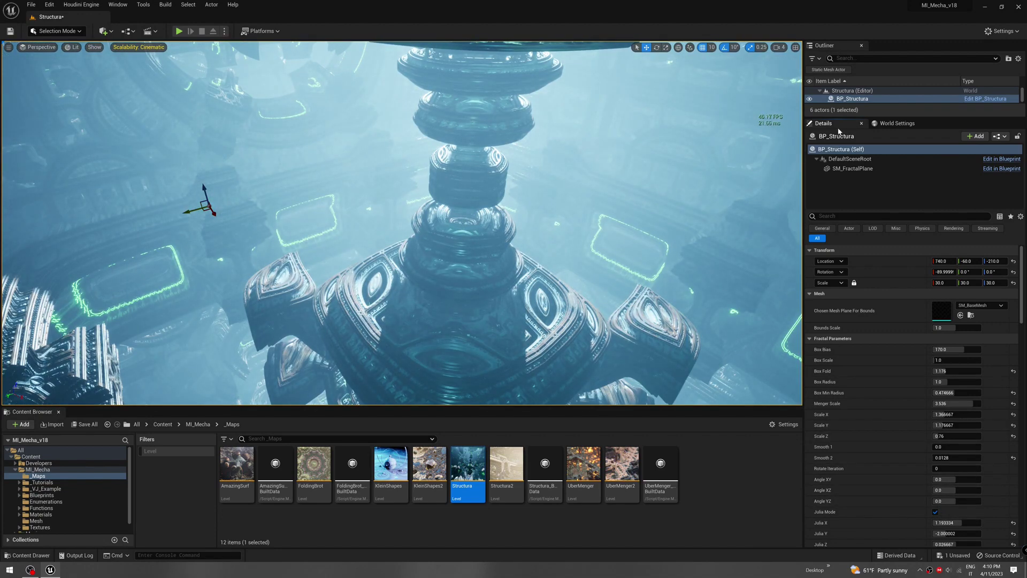
- Enlarge the Outliner to list all actors of the level and start piloting CineCameraActor0
drag(853, 131, 854, 257)
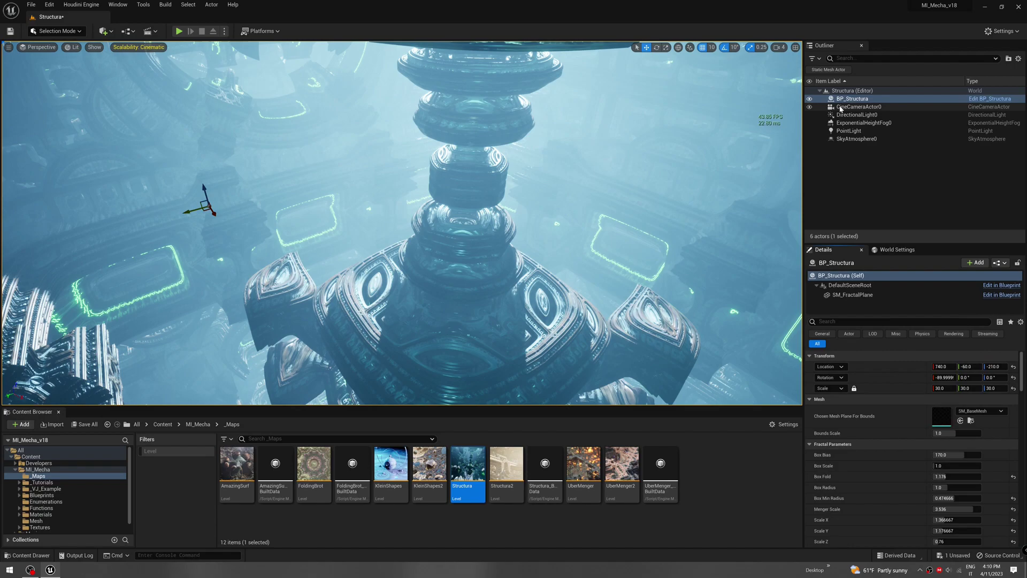
click(840, 109)
right_click(840, 109)
click(899, 188)
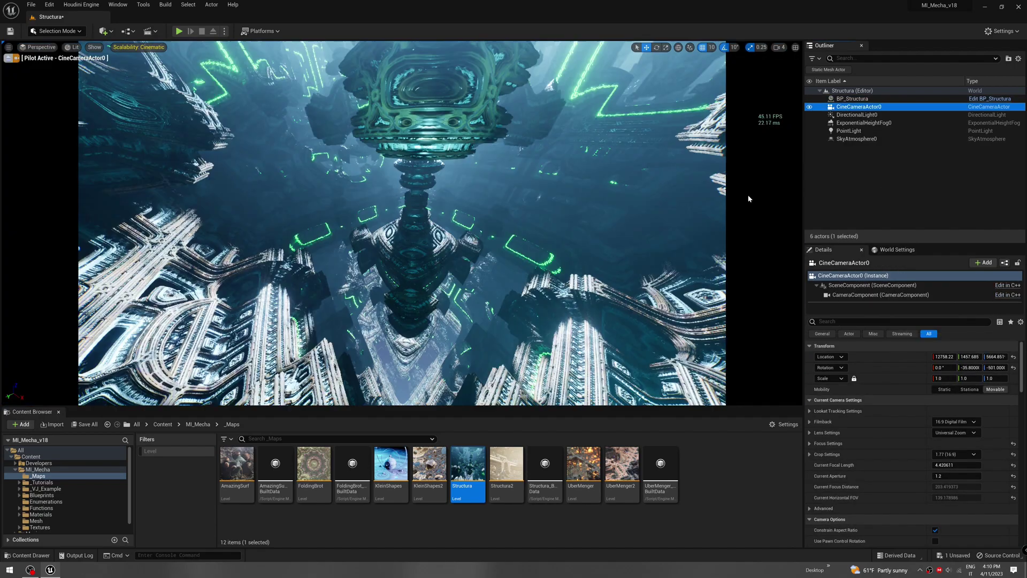
- Fly the piloted camera closer to the central column of the Structura fractal and reframe it from above
right_drag(748, 198, 722, 212)
key(w)
key(s)
key(w)
key(d)
key(e)
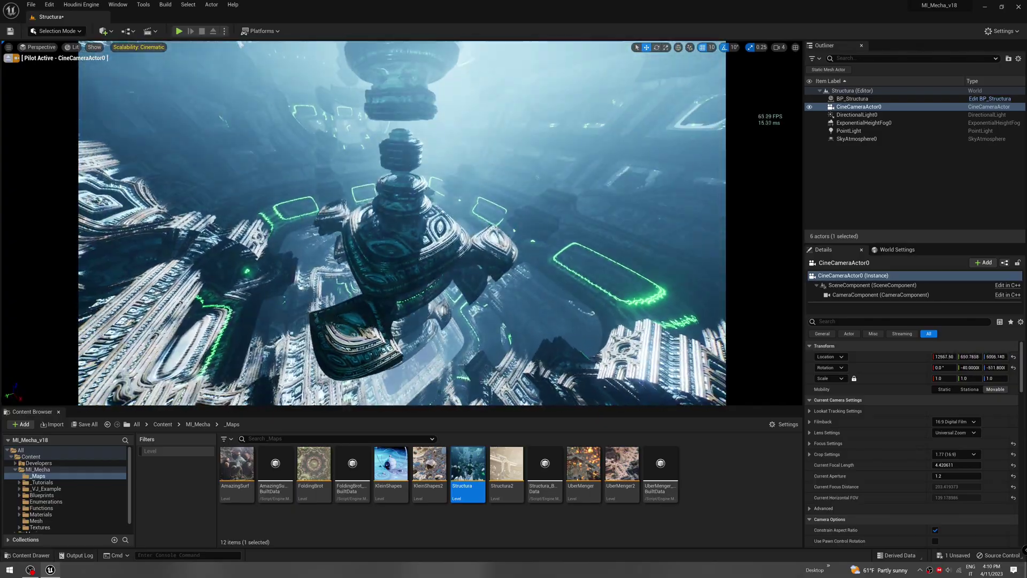
right_drag(487, 271, 489, 273)
- Set the Smooth 2 parameter of BP_Structura to 0 and inspect the fractal from another angle
click(854, 99)
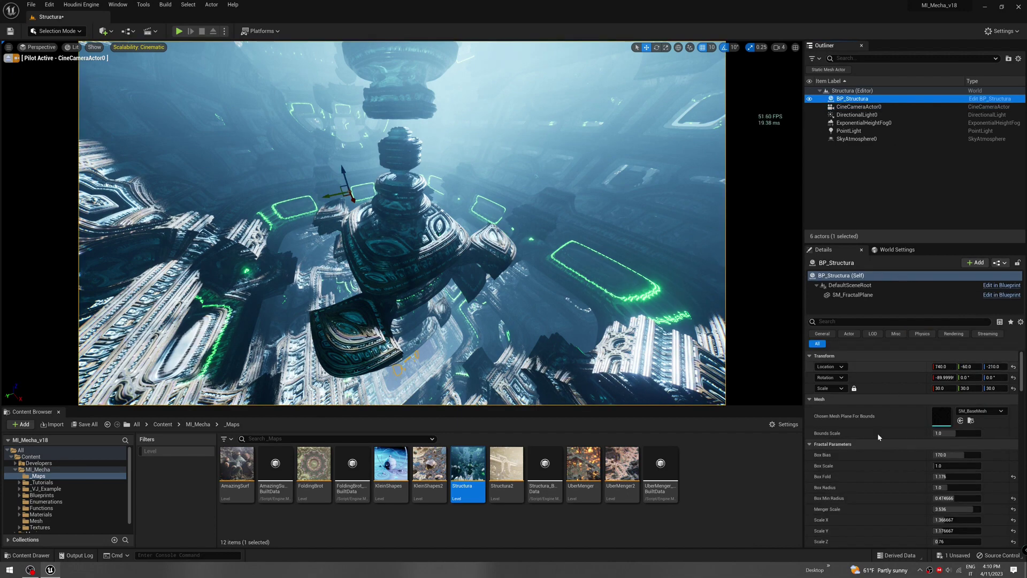
scroll(871, 443, down, 10)
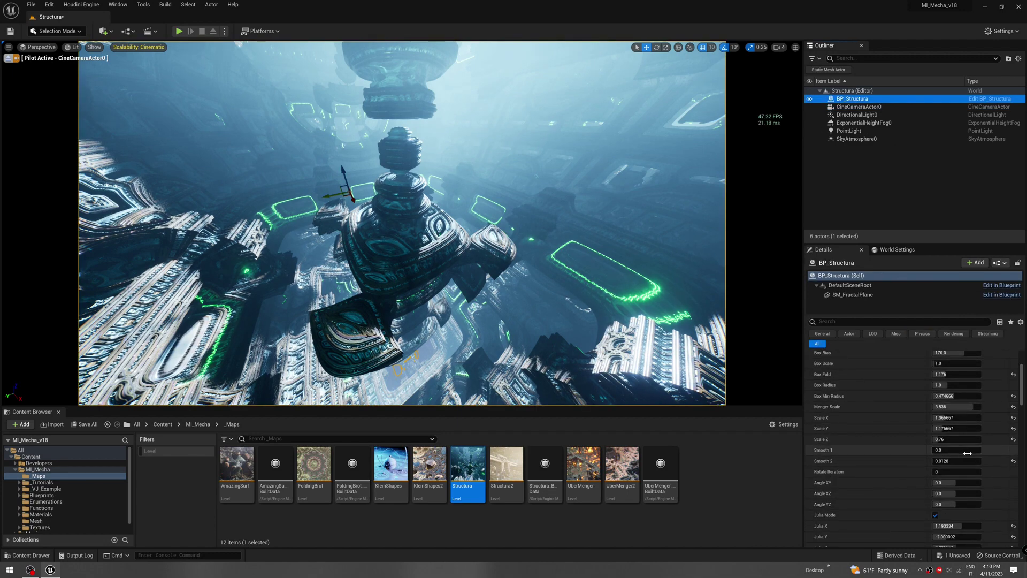
mouse_move(941, 461)
mouse_down()
mouse_move(966, 460)
mouse_move(932, 460)
mouse_up()
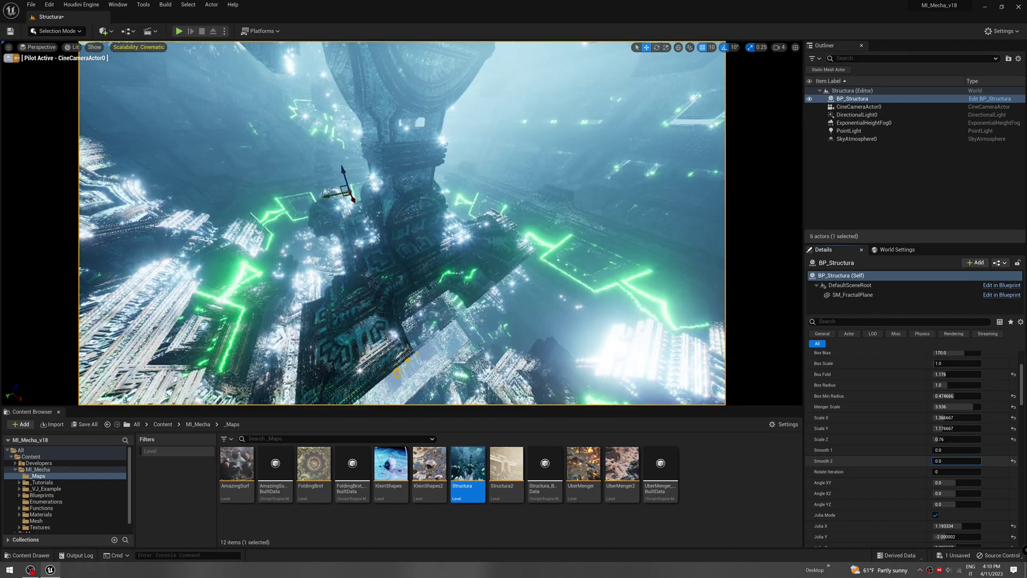
right_drag(402, 222, 372, 247)
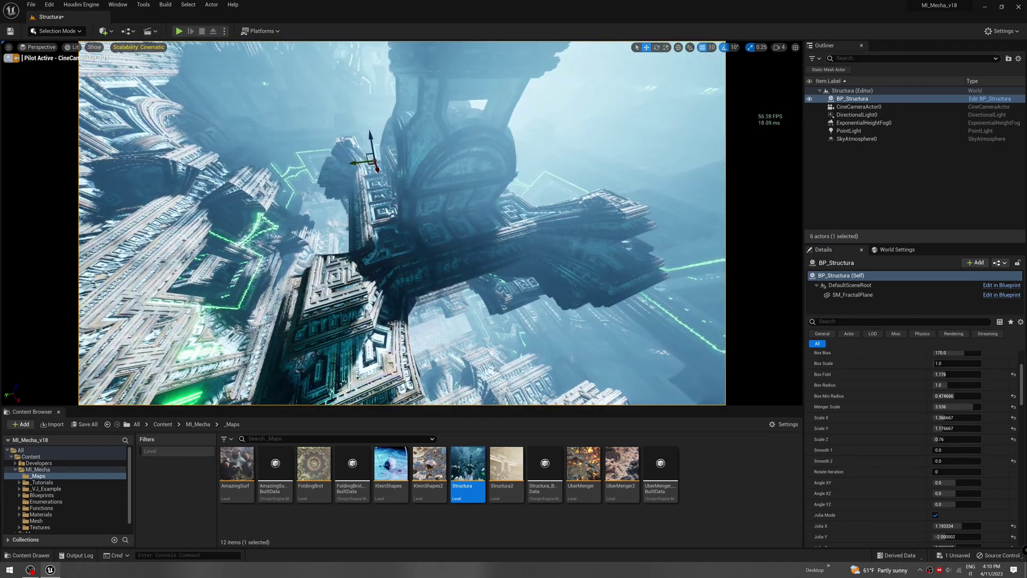
right_drag(577, 236, 610, 204)
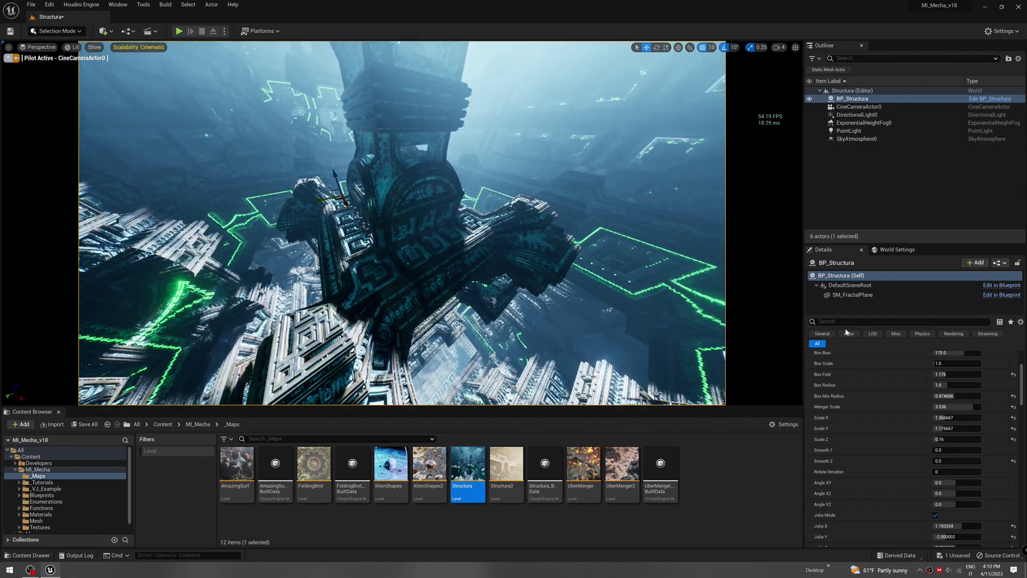
- Lower Scale Y of BP_Structura slightly, and set Scale X to about 1.31 and Box Min Radius to 1.0
mouse_move(941, 429)
mouse_down()
mouse_move(954, 429)
mouse_move(940, 428)
mouse_up()
key(shift+Tab)
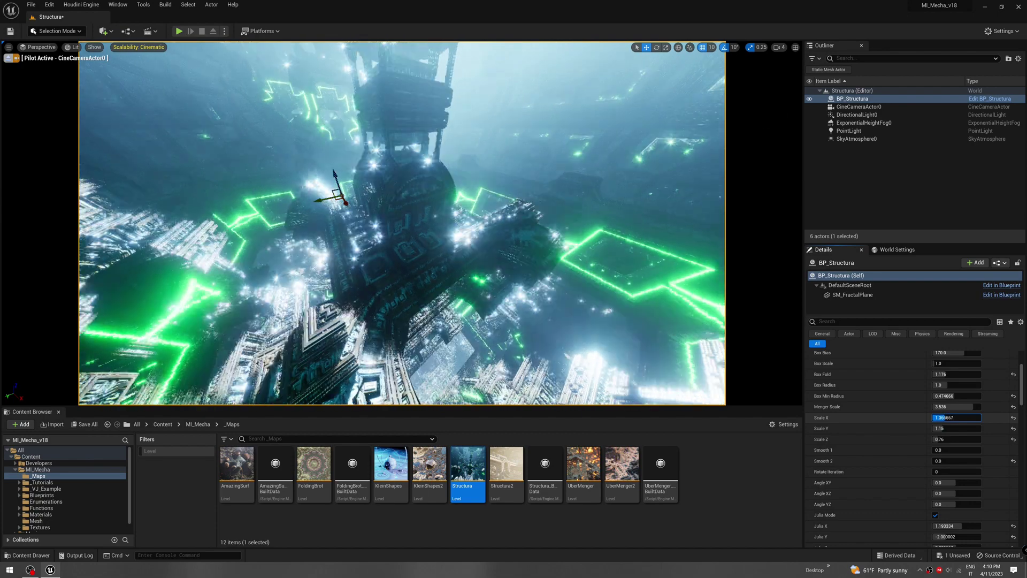
drag(946, 418, 943, 417)
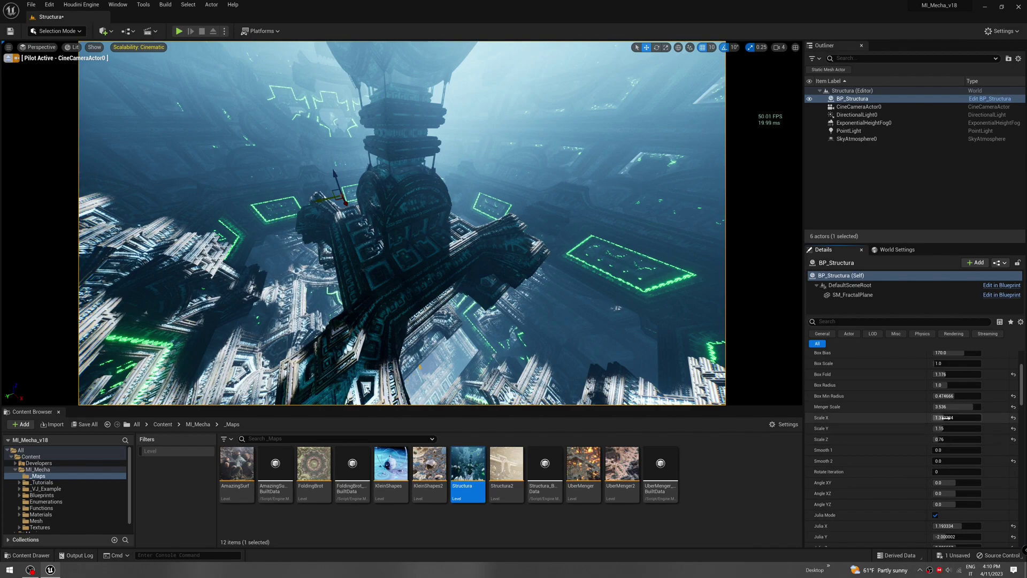
drag(955, 396, 981, 396)
right_drag(429, 256, 406, 249)
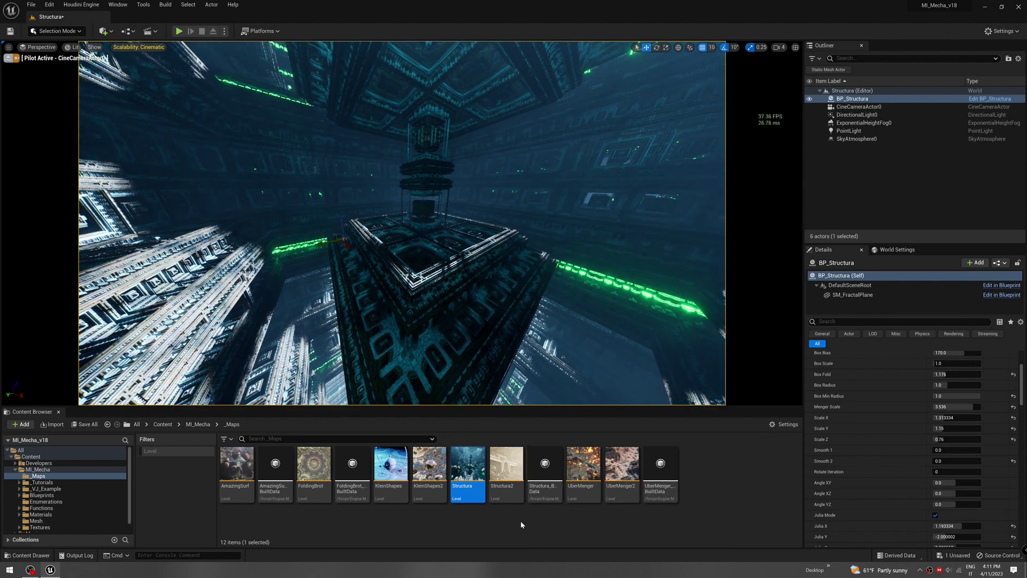
- Open the Structura2 level and fly around its fractal structure to view it from above
double_click(501, 477)
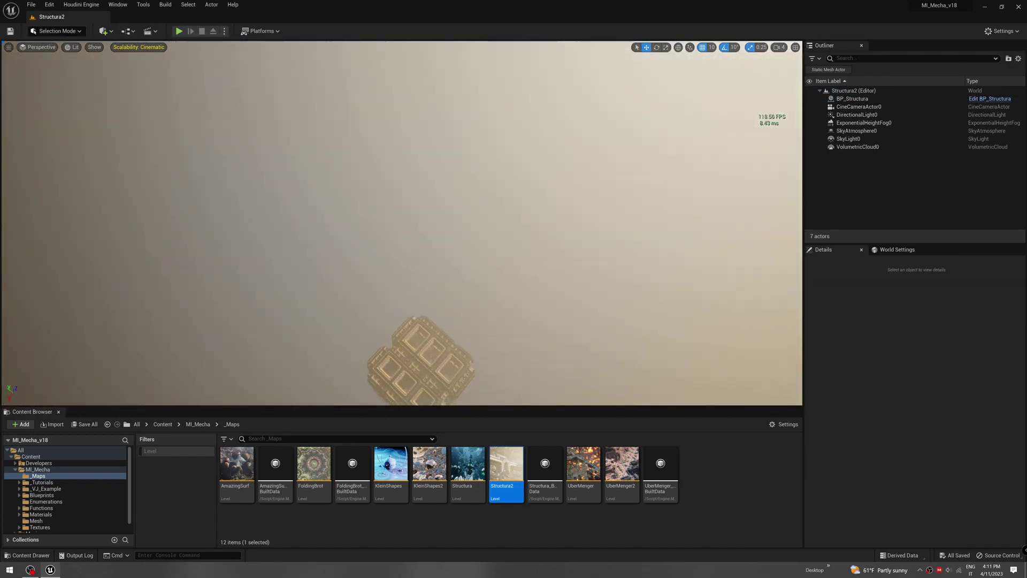
right_drag(402, 222, 375, 241)
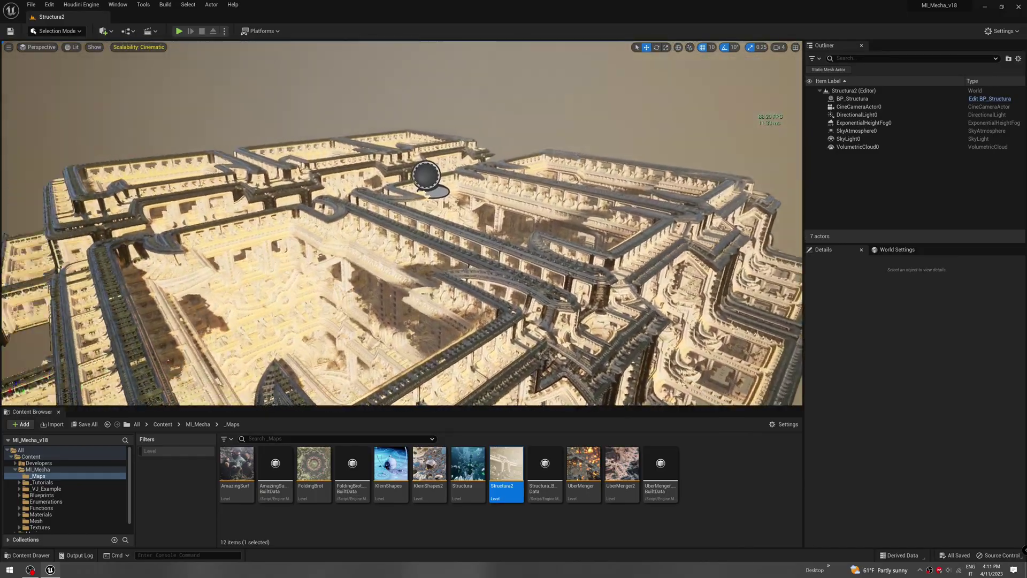
key(w)
right_drag(675, 175, 675, 175)
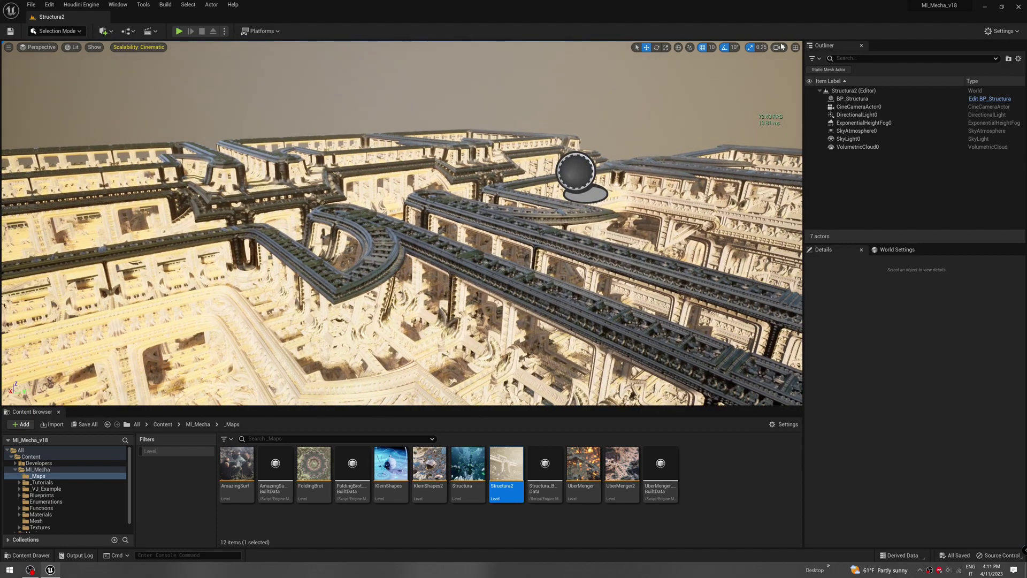
right_drag(749, 134, 786, 166)
key(e)
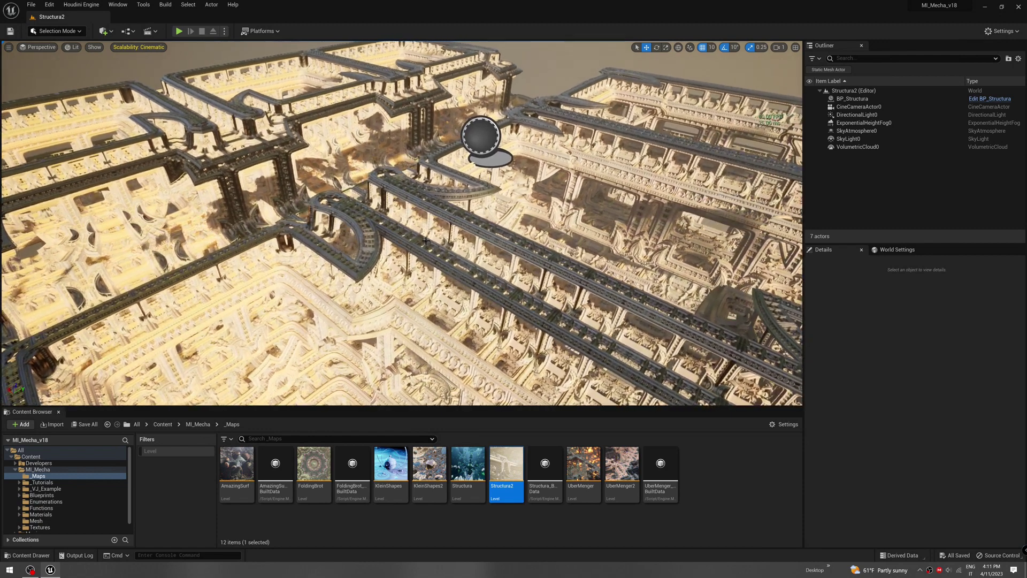
- Select BP_Structura in Structura2, raise its Scale X and lower its Scale Y to about 0.24
click(853, 99)
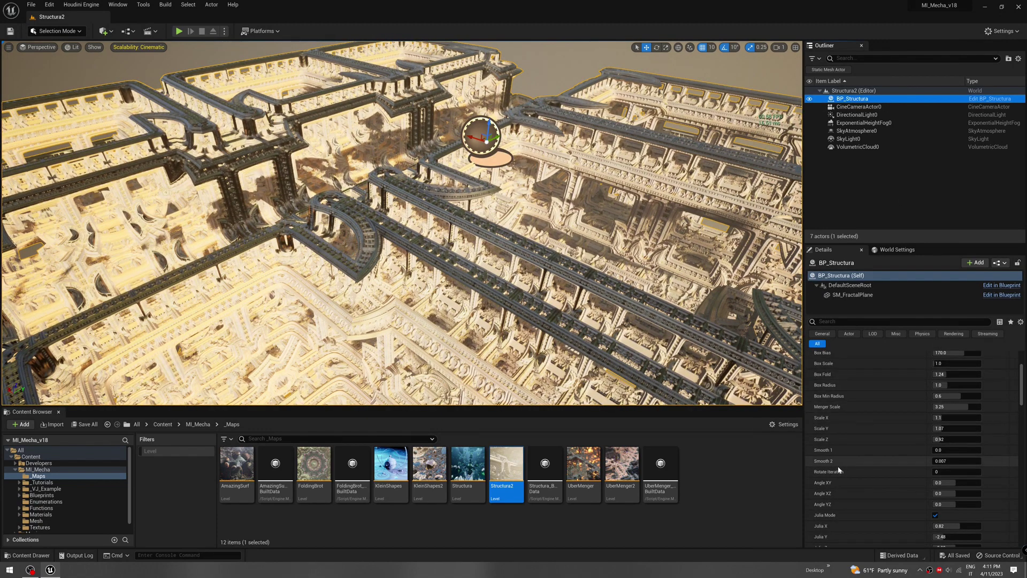
drag(938, 418, 1006, 418)
right_drag(402, 224, 445, 225)
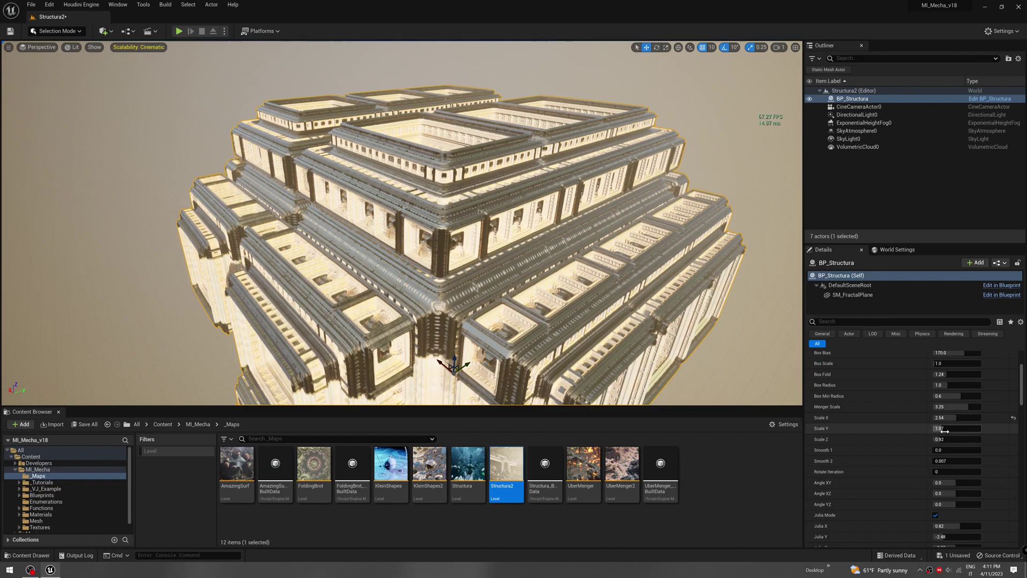
mouse_move(943, 428)
mouse_down()
mouse_move(968, 428)
mouse_move(936, 428)
mouse_up()
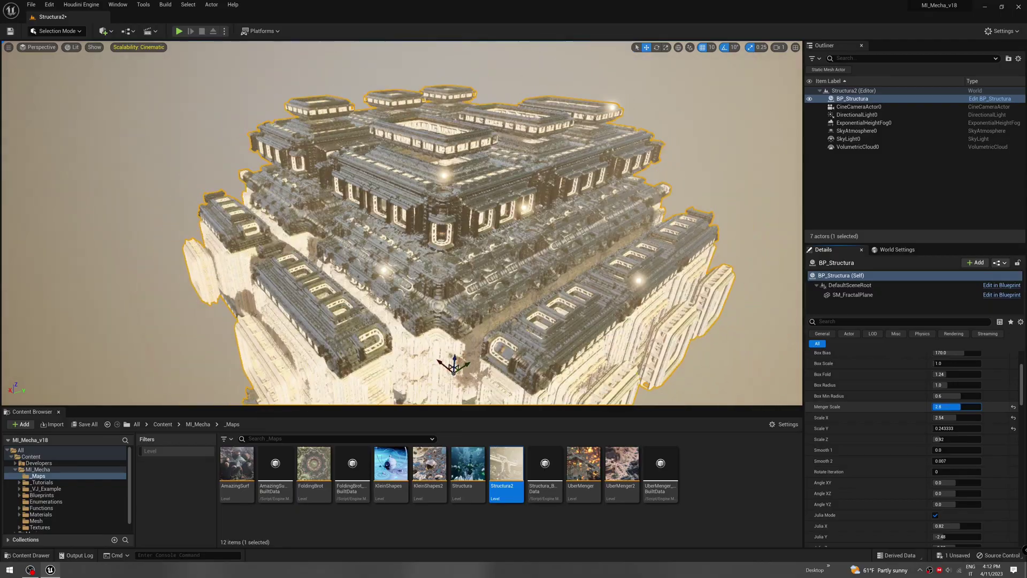
- Set Menger Scale to about 2.5 and Box Fold to about 1.37, and inspect the surface up close
mouse_move(945, 374)
mouse_down()
mouse_move(954, 374)
mouse_move(943, 374)
mouse_up()
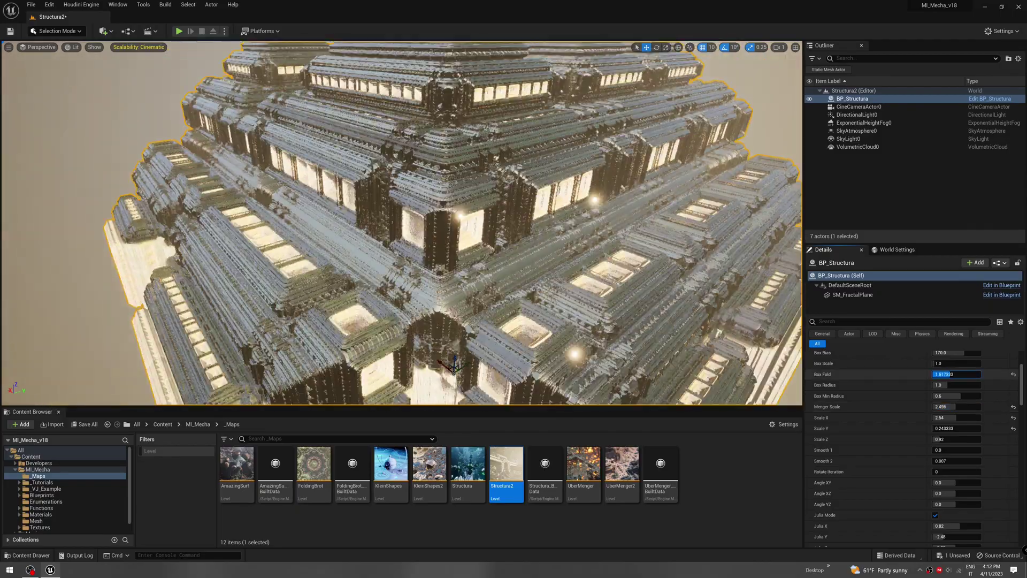
key(Return)
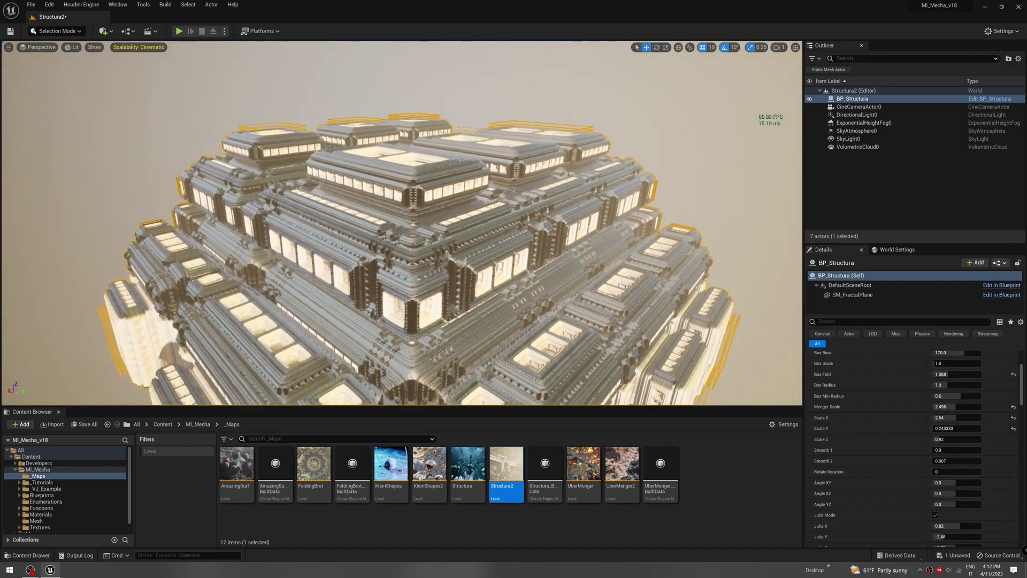
key(w)
right_drag(401, 223, 409, 249)
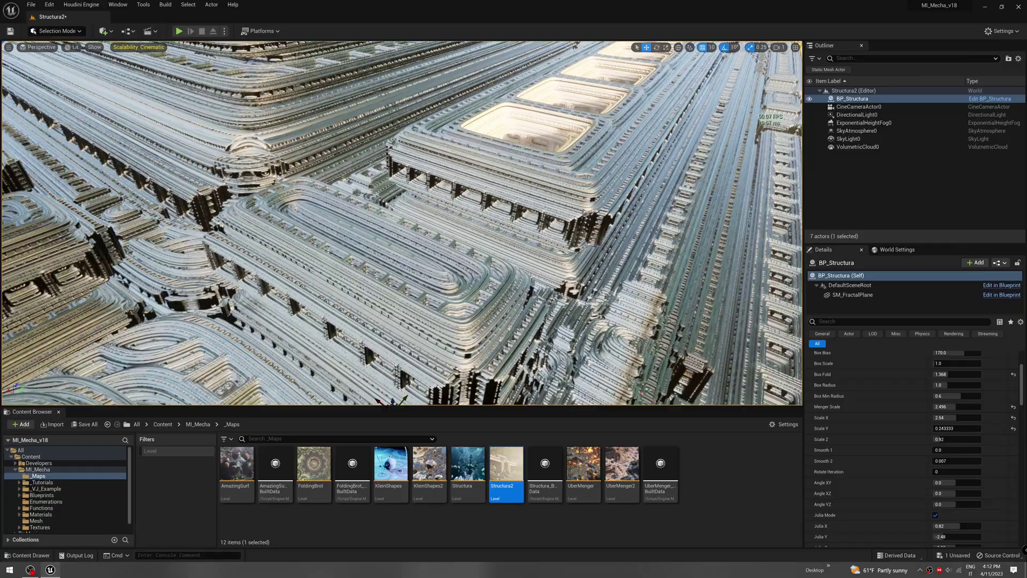
right_drag(409, 249, 406, 255)
key(s)
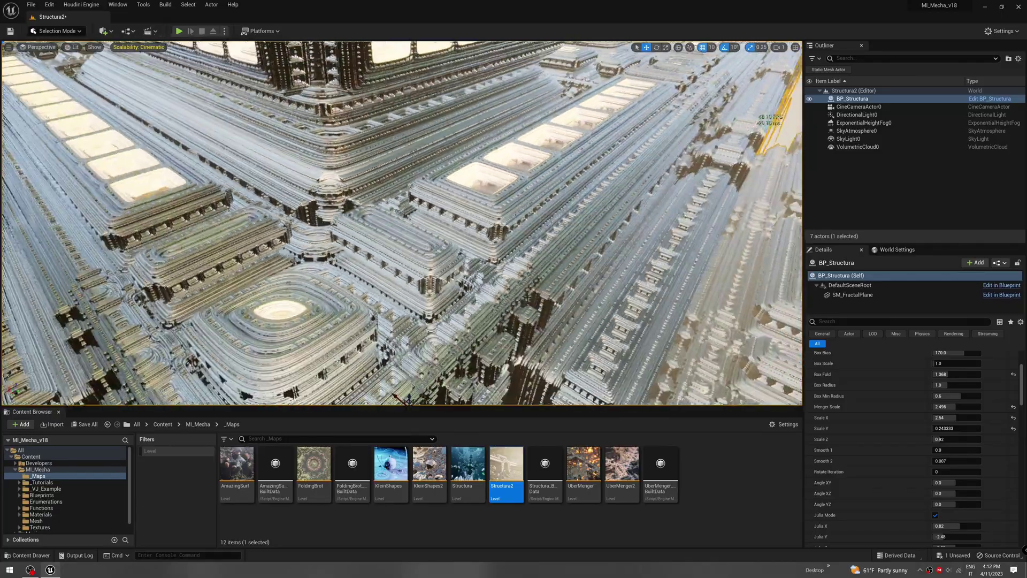
- Reset Scale X of BP_Structura to its default and set Smooth 2 to 0
drag(955, 417, 943, 418)
click(1013, 417)
key(w)
right_drag(450, 242, 370, 216)
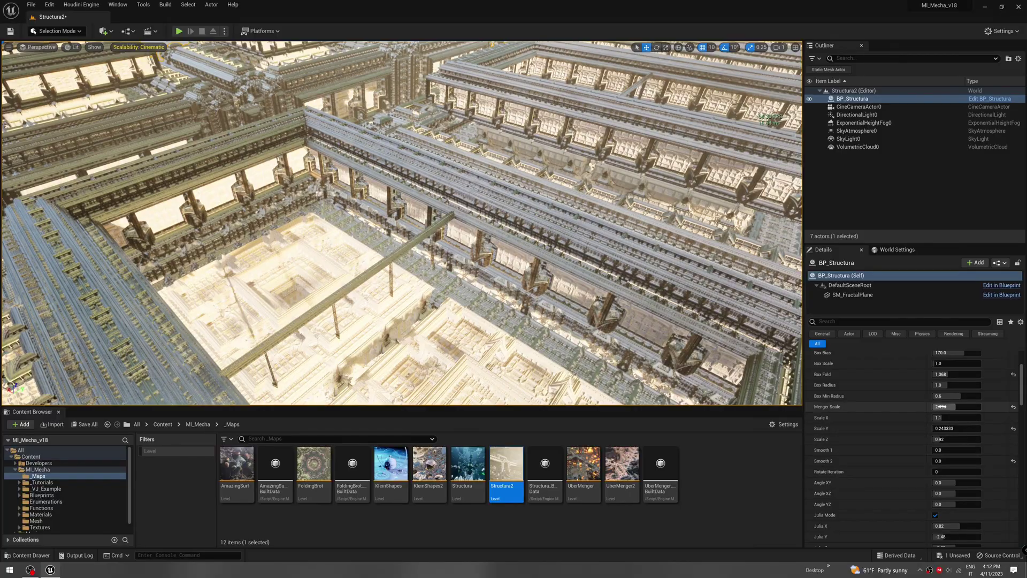
- Set Box Radius to about 1.23 and Box Fold to about 2.09, and view the fractal from farther away
mouse_move(941, 385)
mouse_down()
mouse_move(963, 384)
mouse_move(949, 374)
mouse_move(958, 374)
mouse_up()
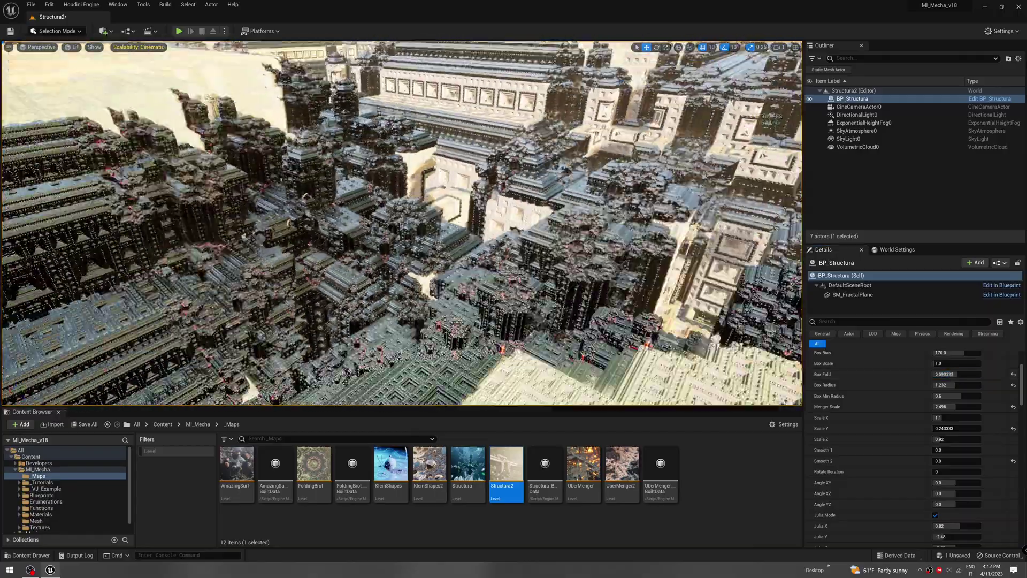
key(s)
right_drag(402, 223, 402, 263)
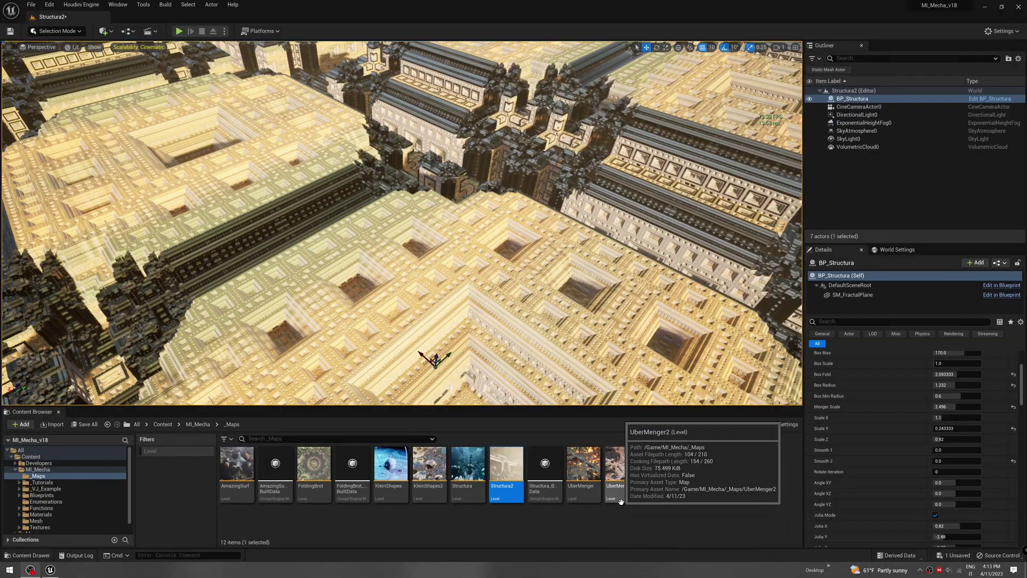
- Open the UberMenger level without saving Structura2 and look over its cube-shaped fractal
click(581, 467)
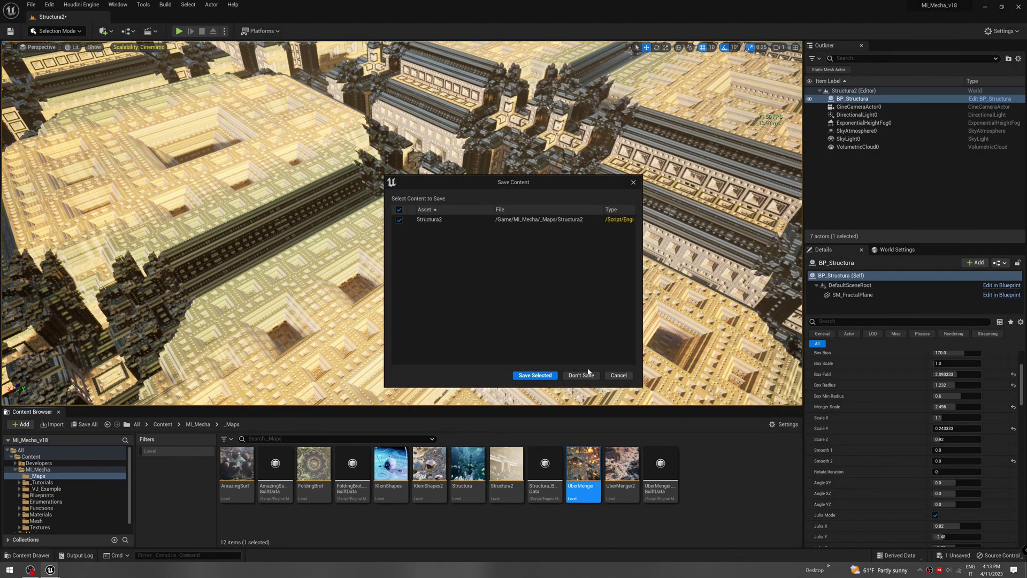
click(580, 376)
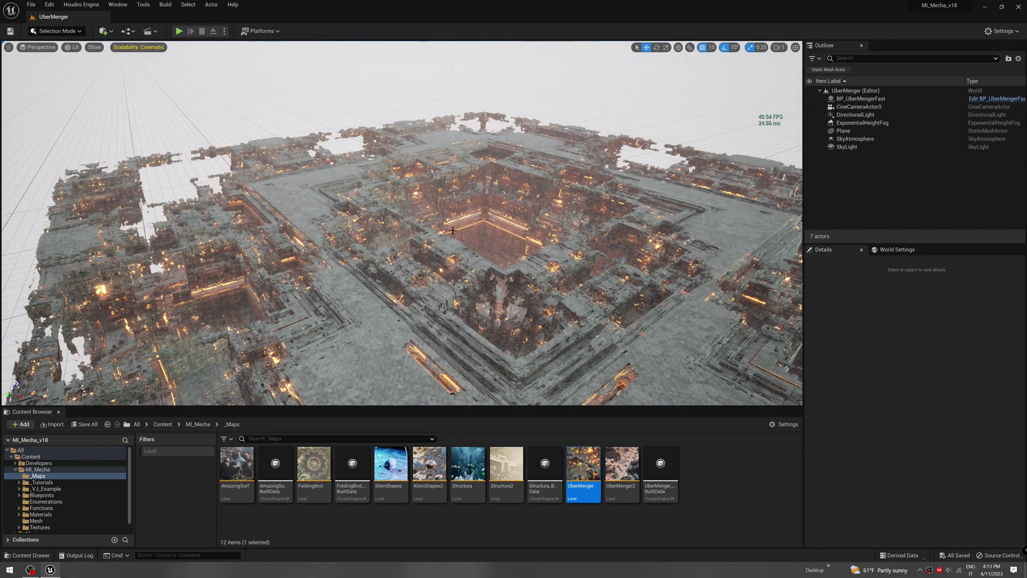
right_drag(493, 255, 411, 249)
key(w)
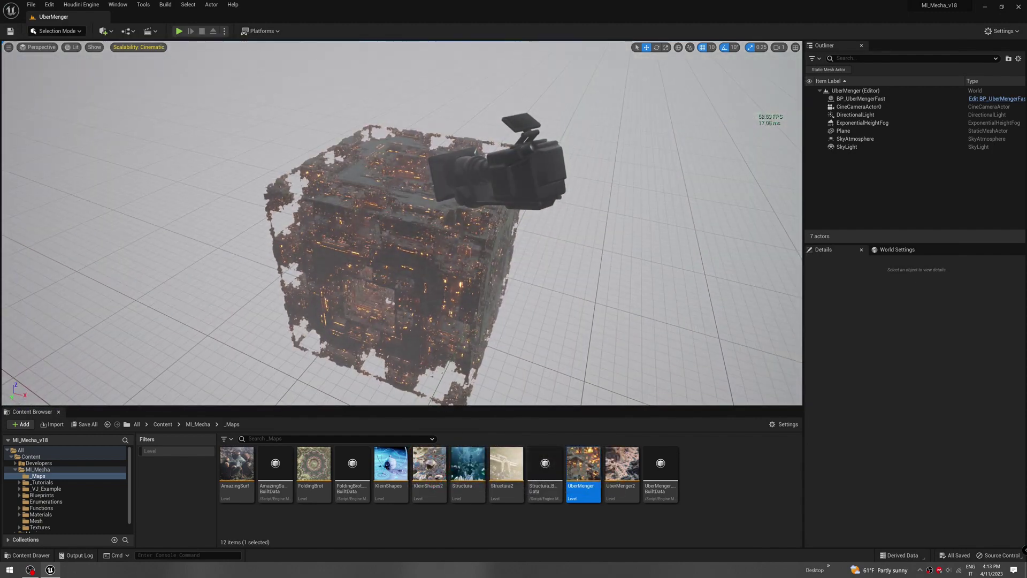
mouse_move(401, 223)
right_down()
mouse_move(455, 235)
mouse_move(406, 257)
mouse_move(396, 241)
right_up()
- Pilot CineCameraActor0 in UberMenger, shift its framing slightly, and select BP_UberMengerFast
click(856, 106)
right_click(856, 107)
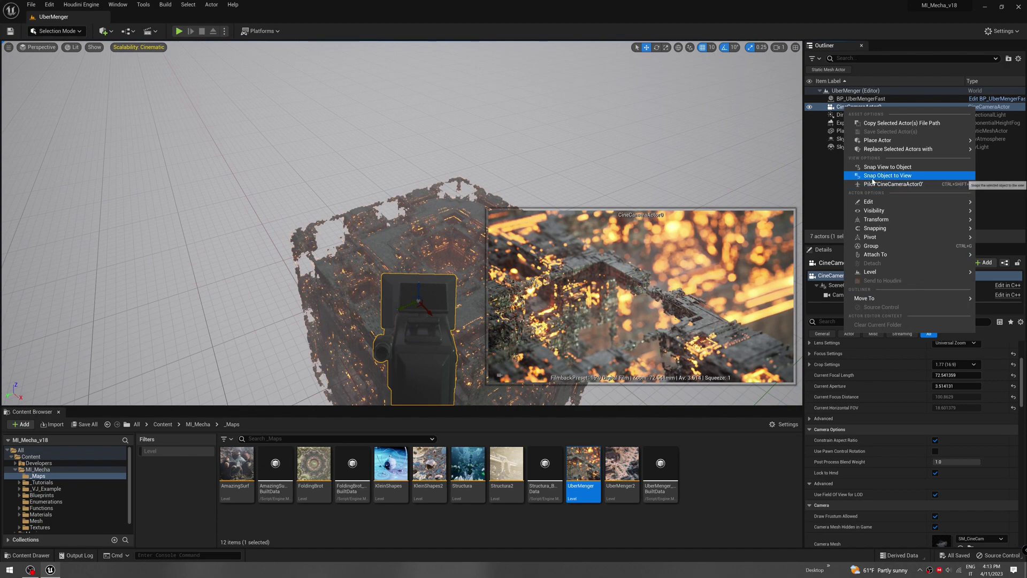
click(870, 182)
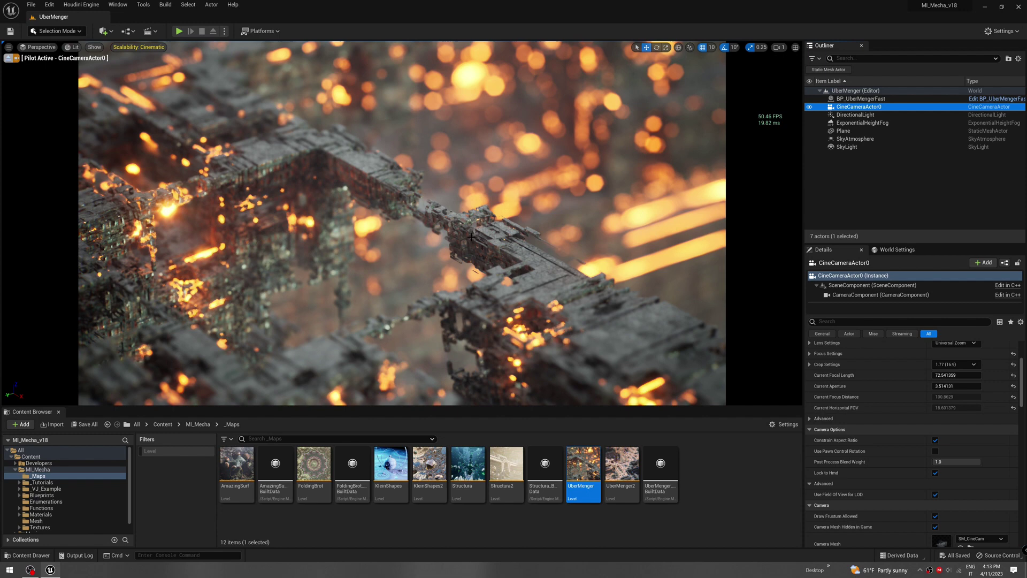
right_drag(471, 237, 472, 256)
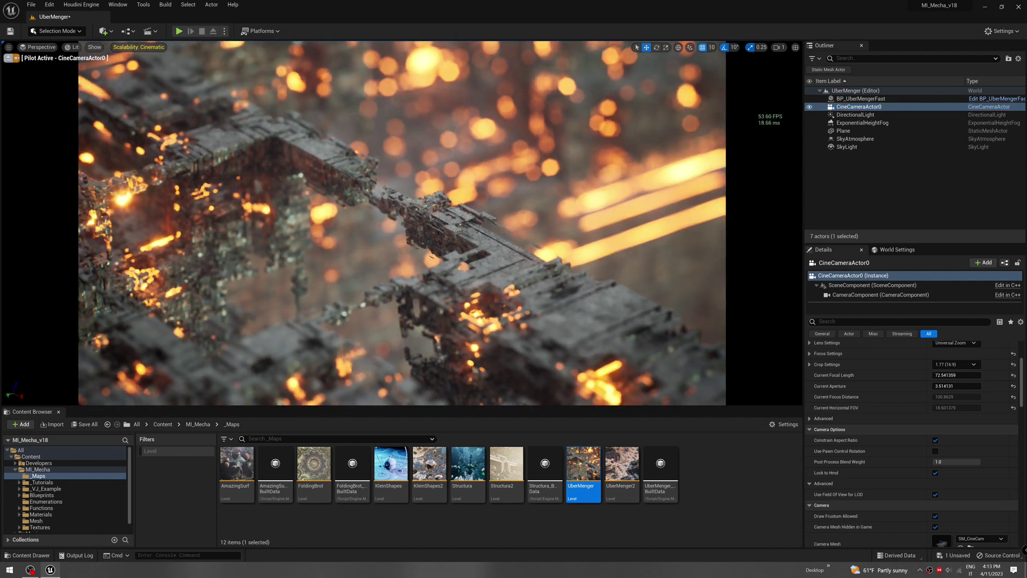
click(578, 198)
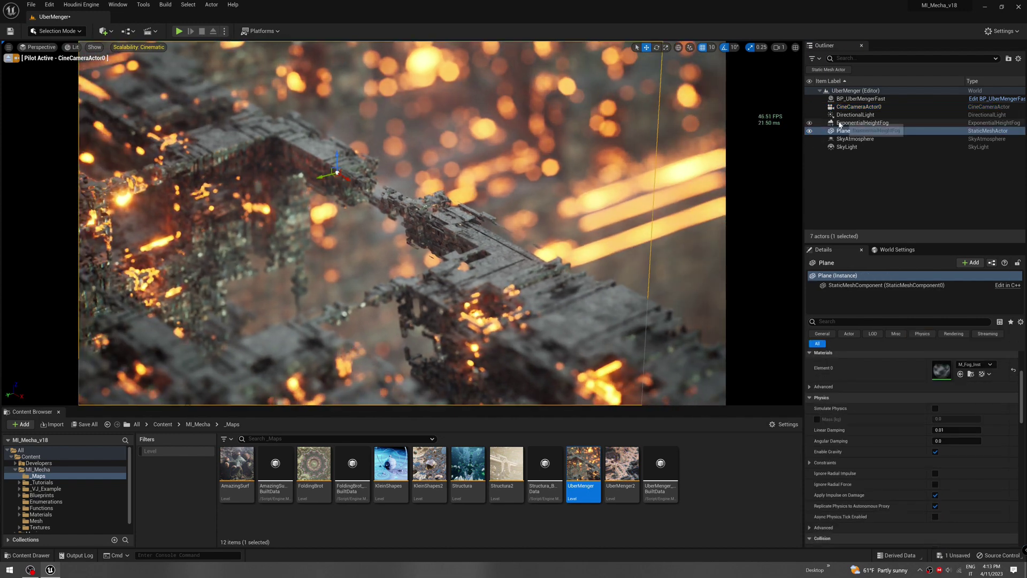
click(848, 108)
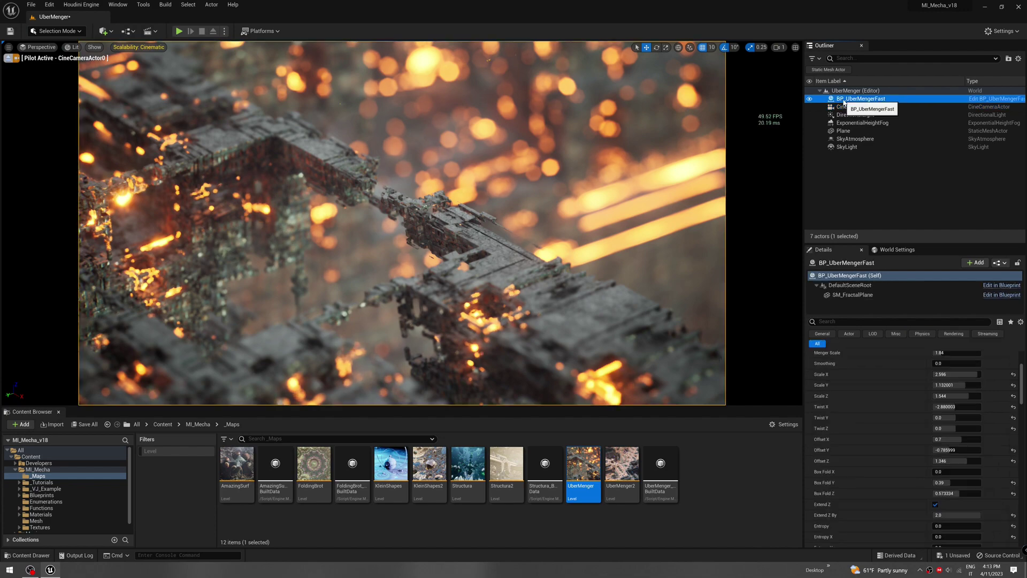
- Stop piloting CineCameraActor0 and select the BP_UberMengerFast cube from an overall view
right_click(846, 111)
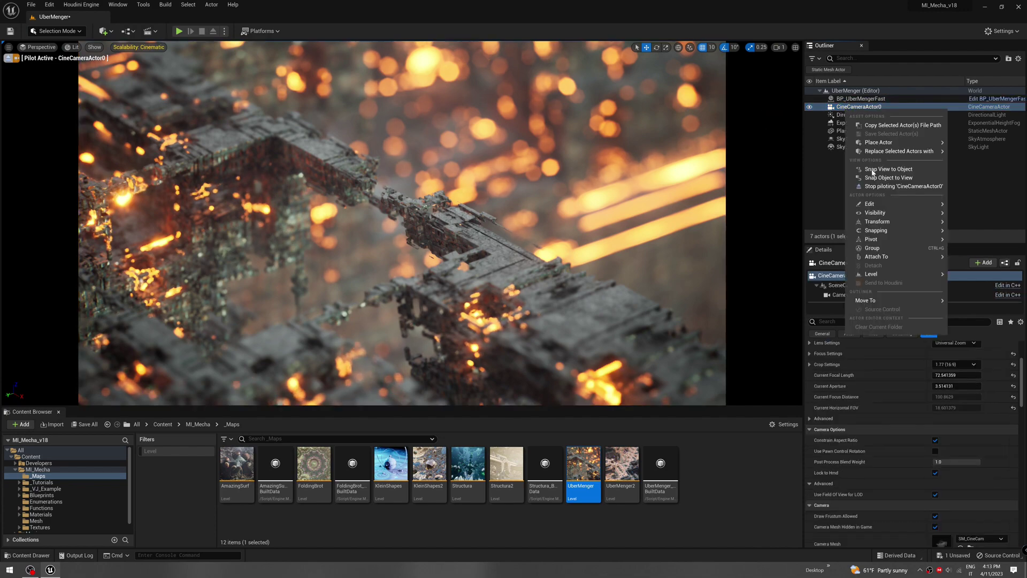
click(875, 188)
key(s)
right_drag(402, 222, 373, 308)
key(w)
click(372, 300)
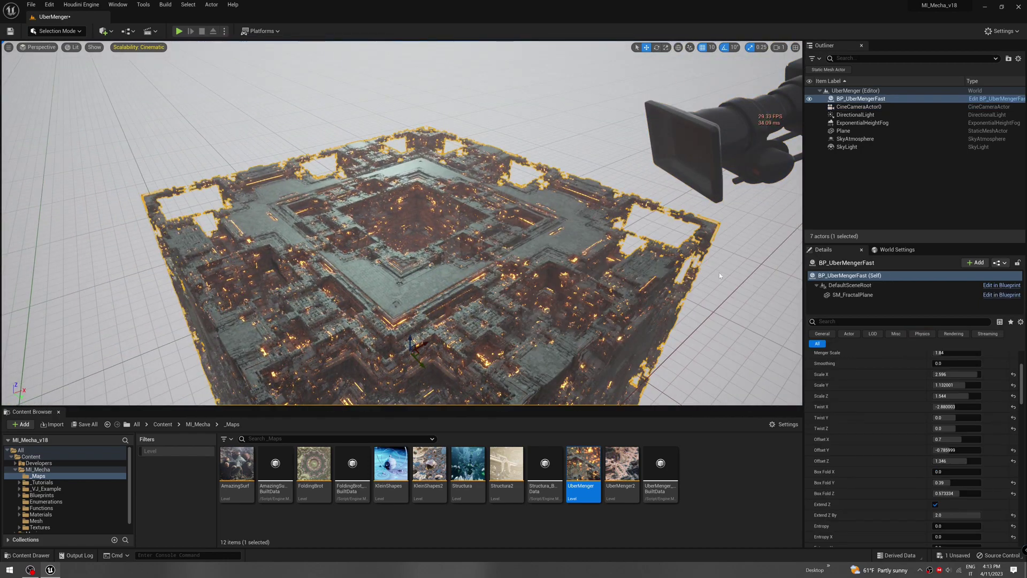
- Enlarge the BP_UberMengerFast parameter list, try a negative Twist Y, and reset Twist Y to 0
drag(896, 244, 904, 121)
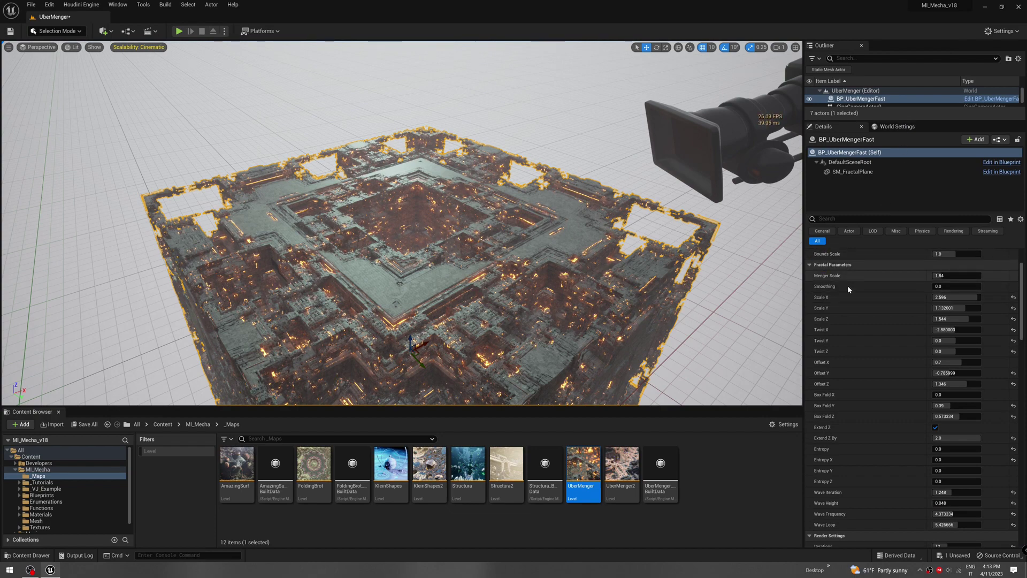
scroll(847, 284, up, 1)
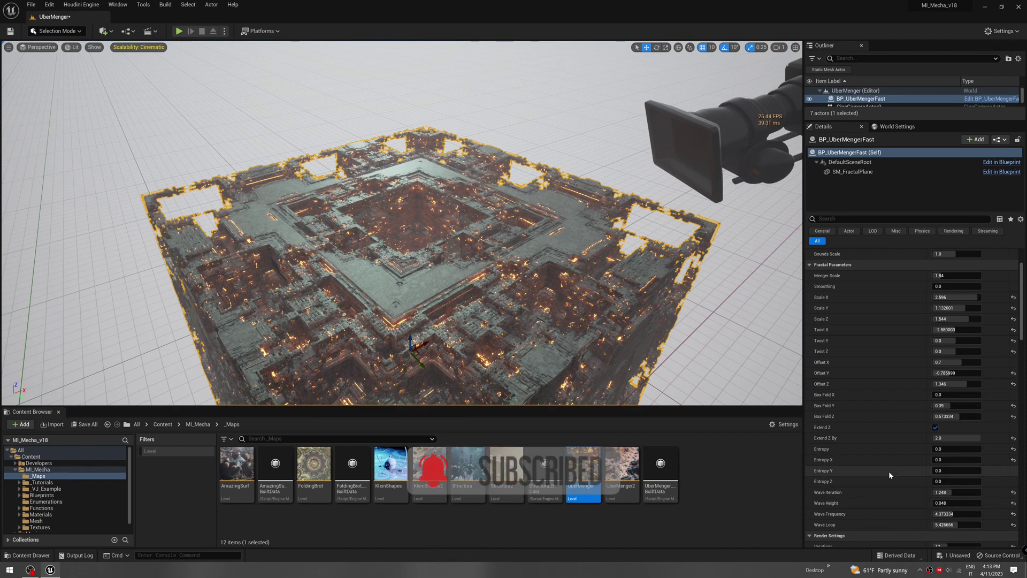
mouse_move(934, 342)
mouse_down()
mouse_move(973, 342)
mouse_move(921, 340)
mouse_up()
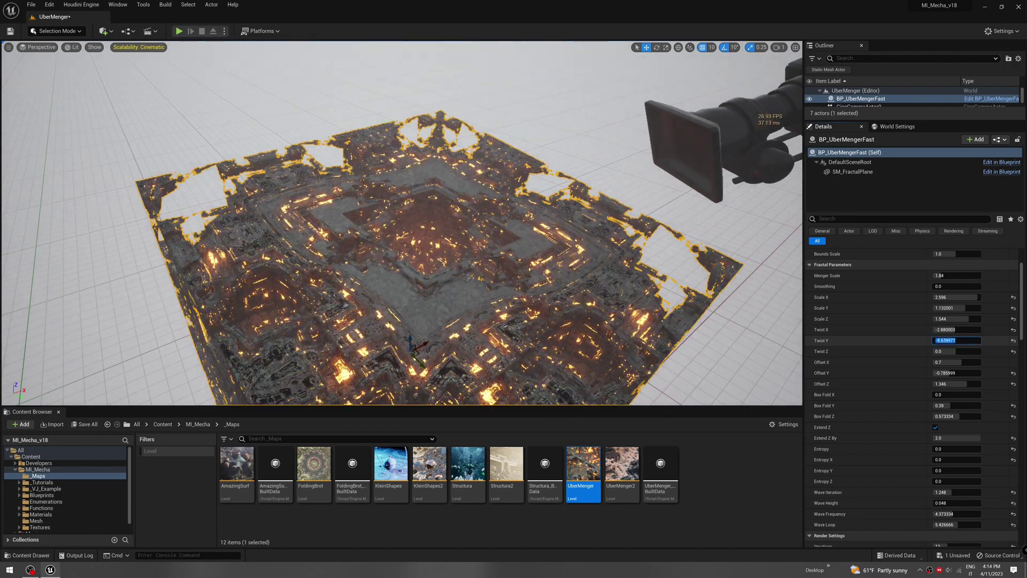
key(BackSpace)
text(0)
key(Return)
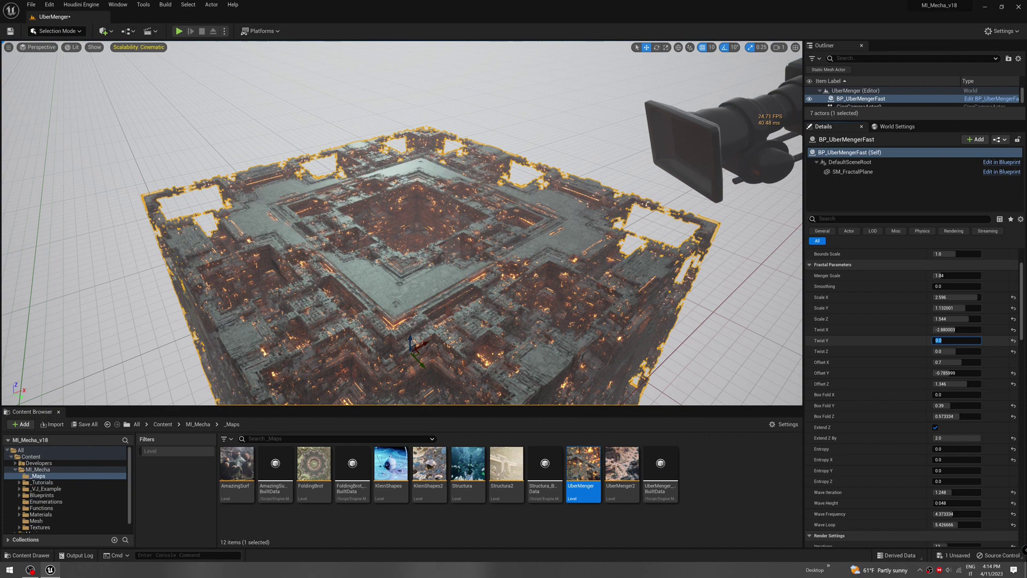
- Set Twist X to 0, Scale X to about 2.69 and Scale Y to about 1.04
click(955, 329)
text(0)
key(Return)
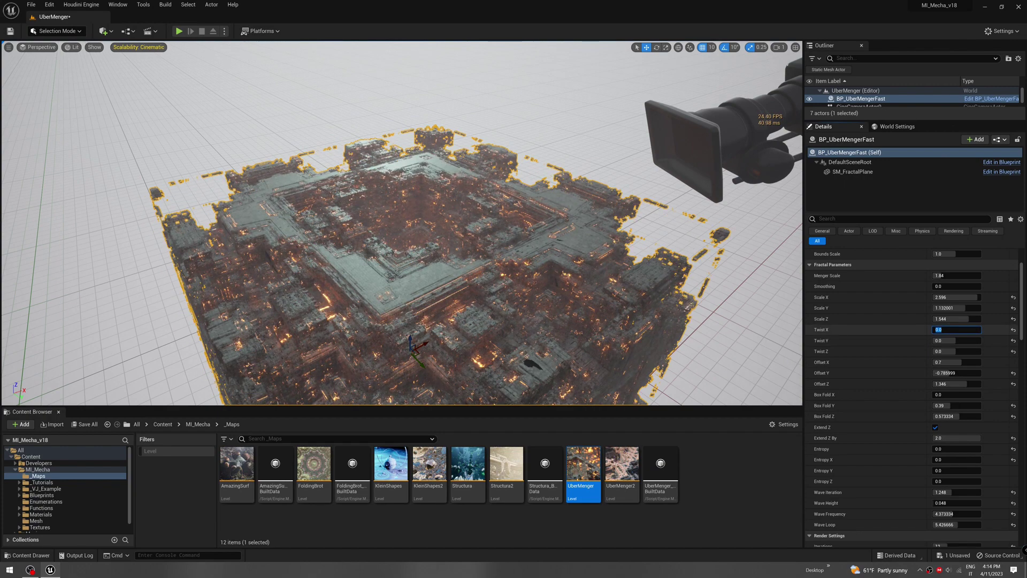
mouse_move(972, 298)
mouse_down()
mouse_move(960, 298)
mouse_move(980, 298)
mouse_move(959, 310)
mouse_up()
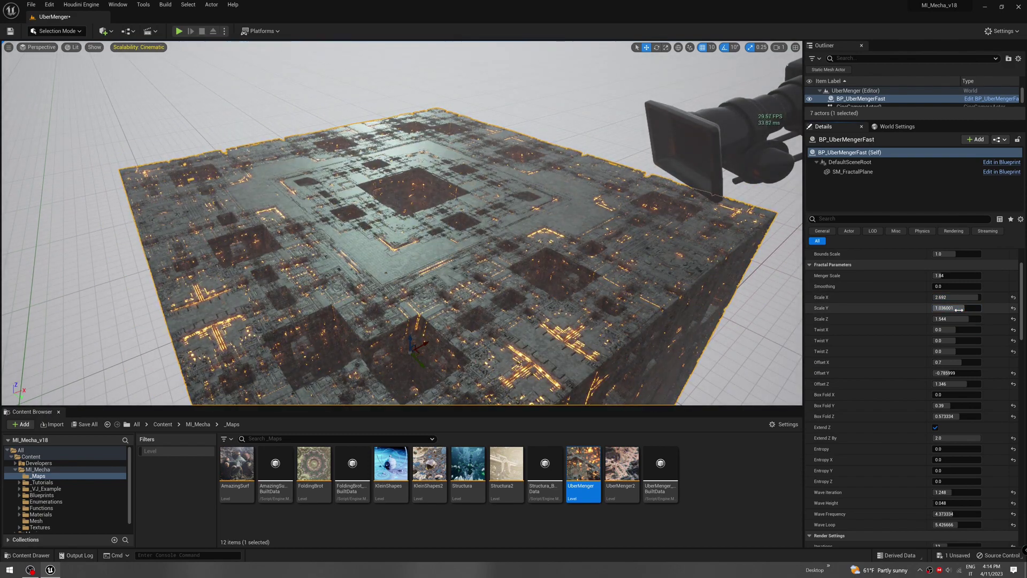
- Turn on Game View and set Wave Iteration to 0 to see its effect on the cube
right_drag(465, 277, 458, 279)
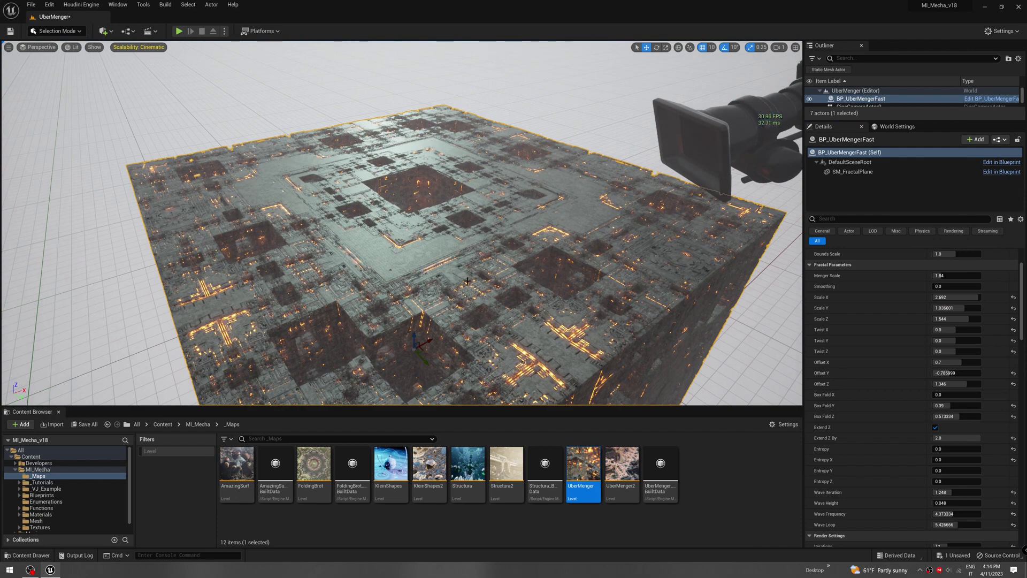
key(g)
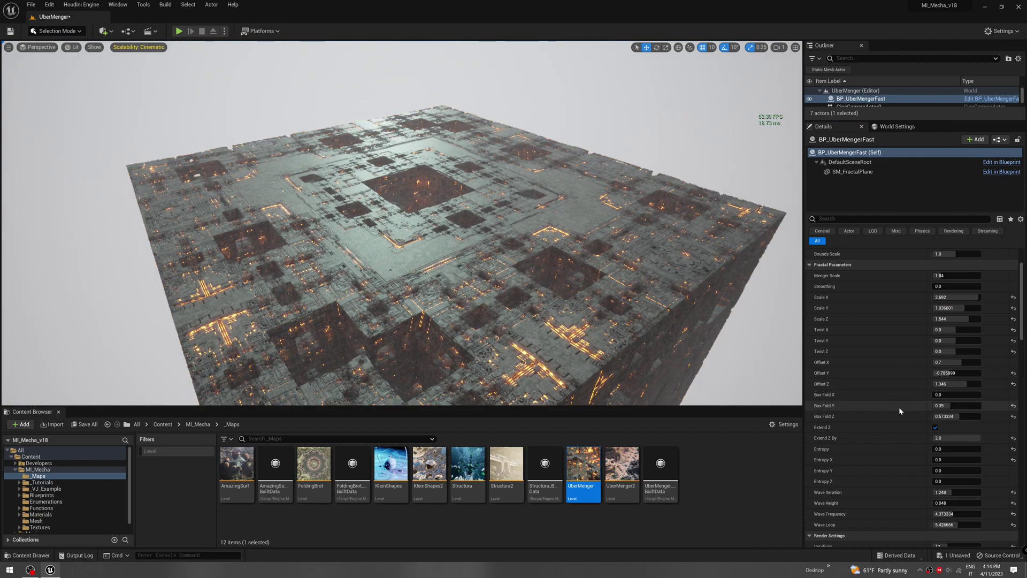
scroll(899, 410, down, 1)
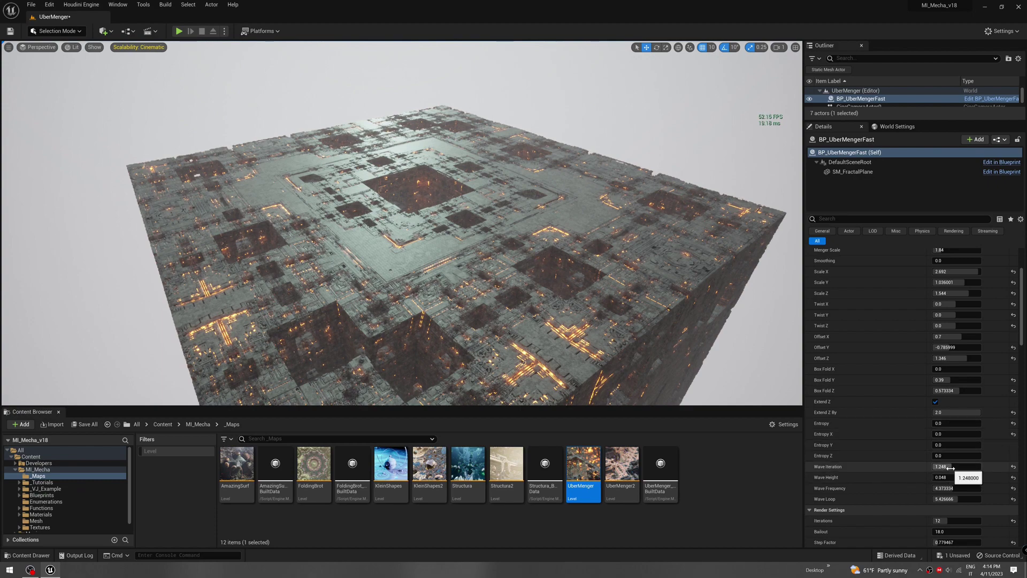
drag(951, 468, 896, 466)
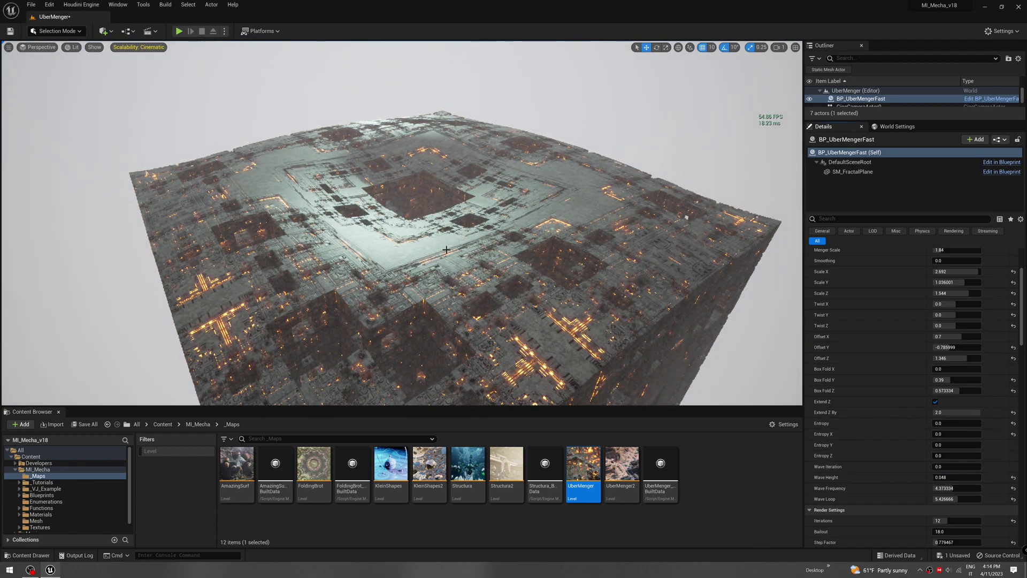
mouse_move(529, 259)
right_down()
mouse_move(533, 283)
mouse_move(529, 272)
right_up()
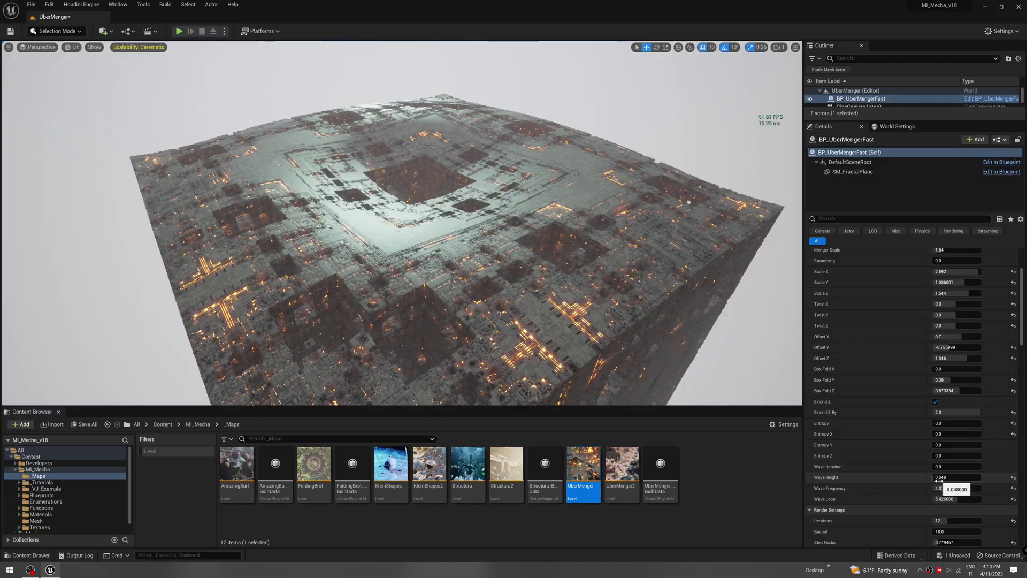
- Set Wave Frequency to about 8.64 and vary Wave Loop to examine the wave distortion on the cube
drag(945, 499, 913, 498)
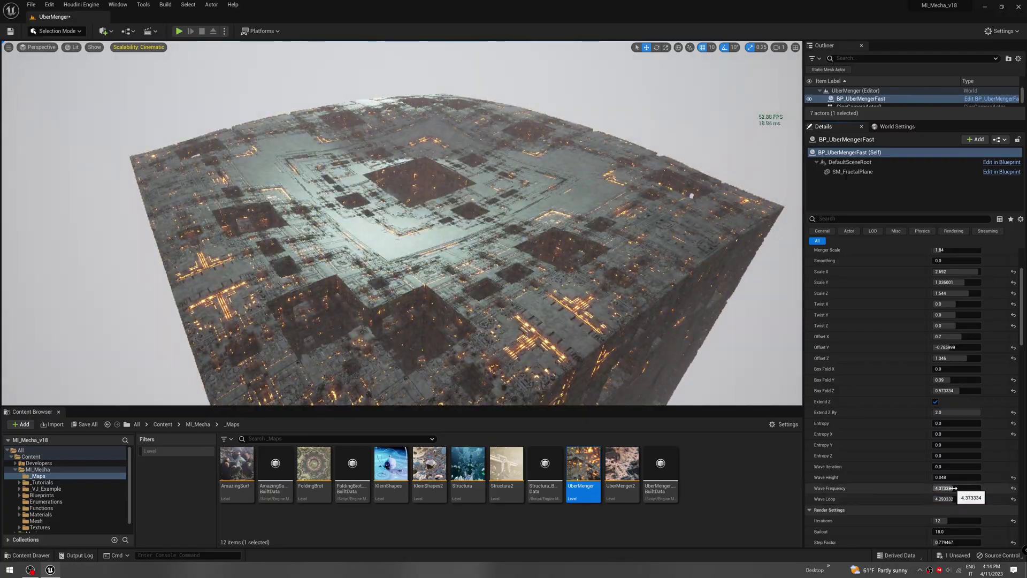
drag(950, 487, 941, 488)
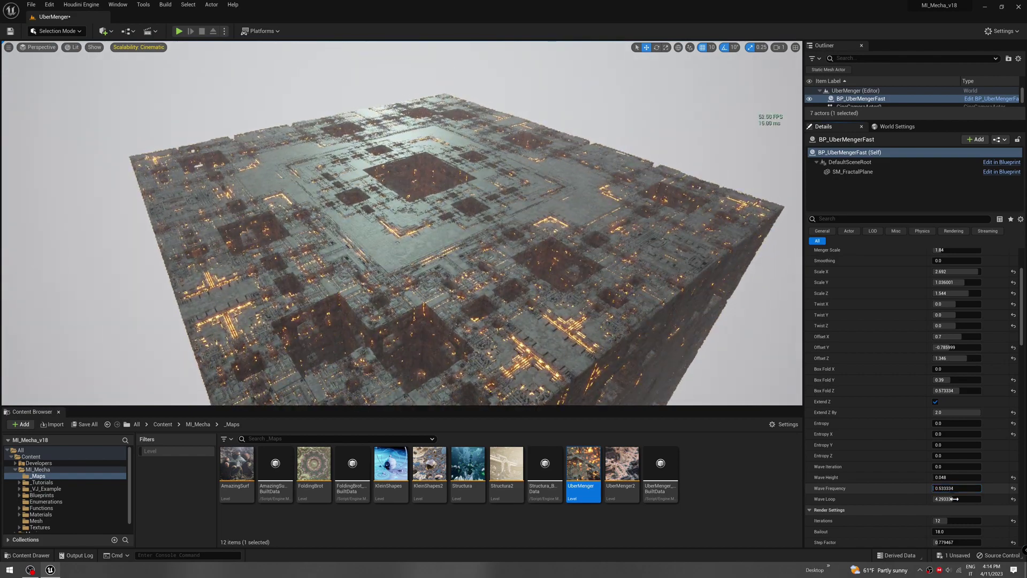
click(955, 499)
key(Return)
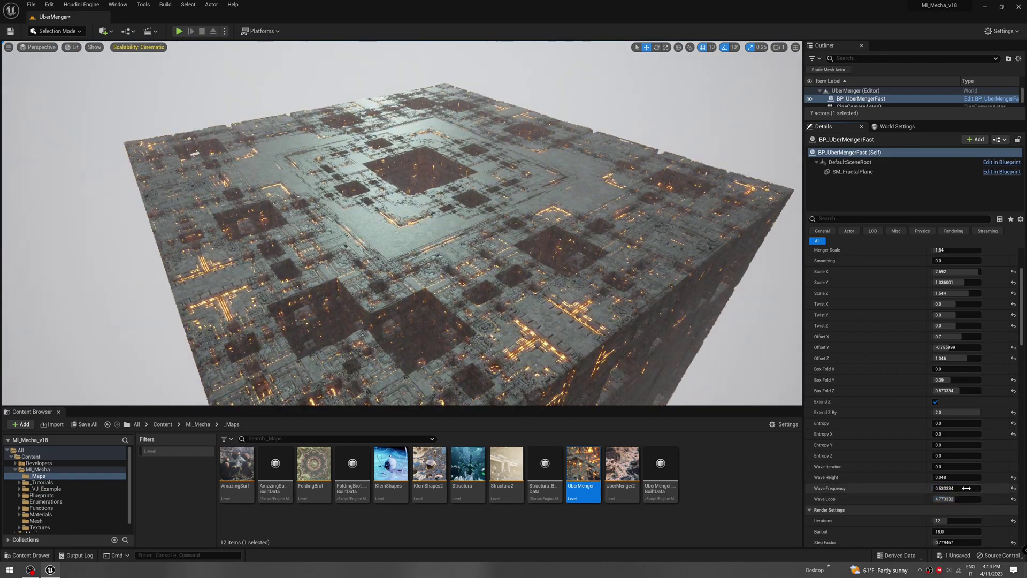
click(955, 499)
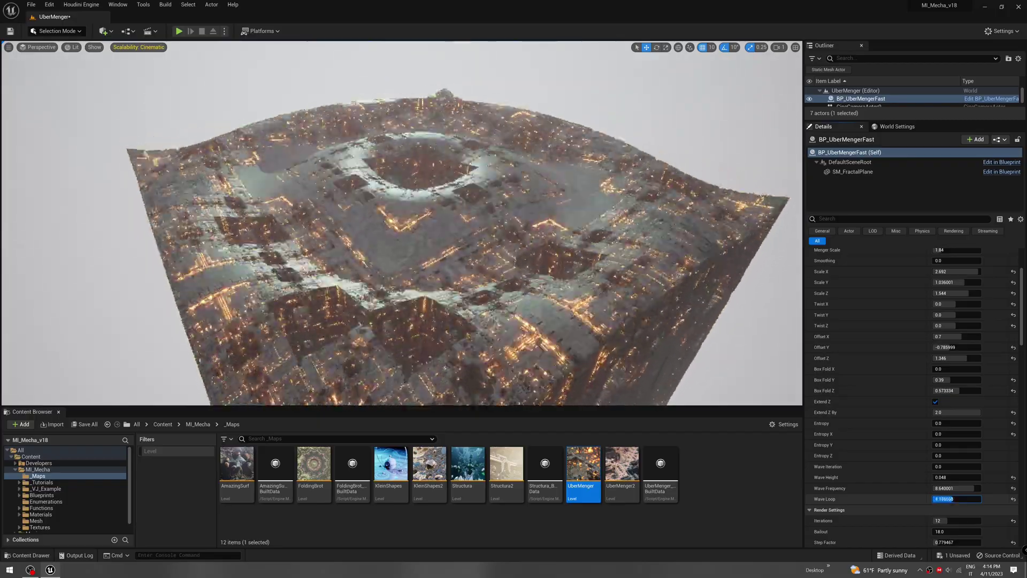
key(Return)
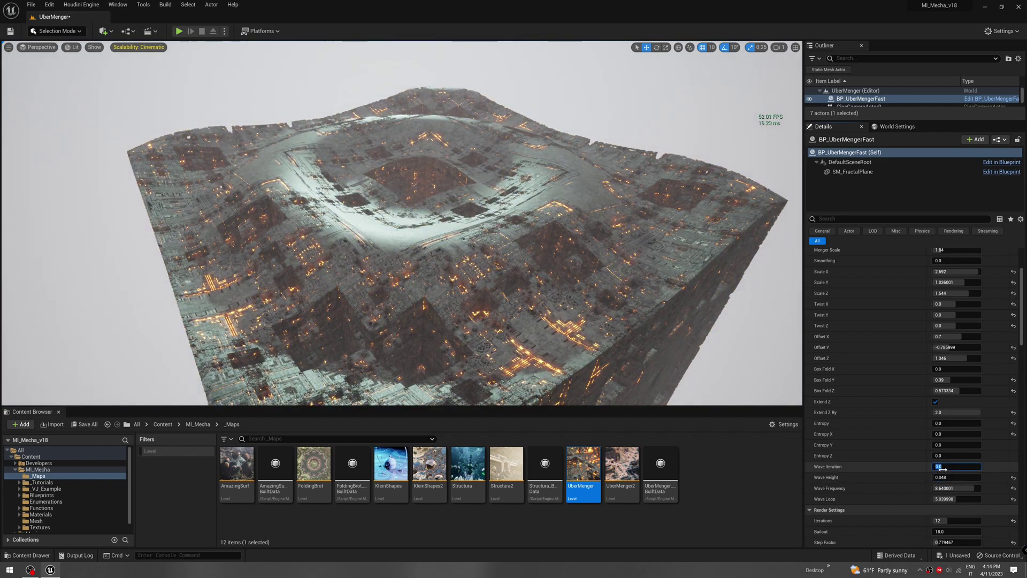
- Set Wave Iteration to 1 and Wave Loop to 6, examining the surface detail up close
key(w)
right_drag(588, 268, 620, 311)
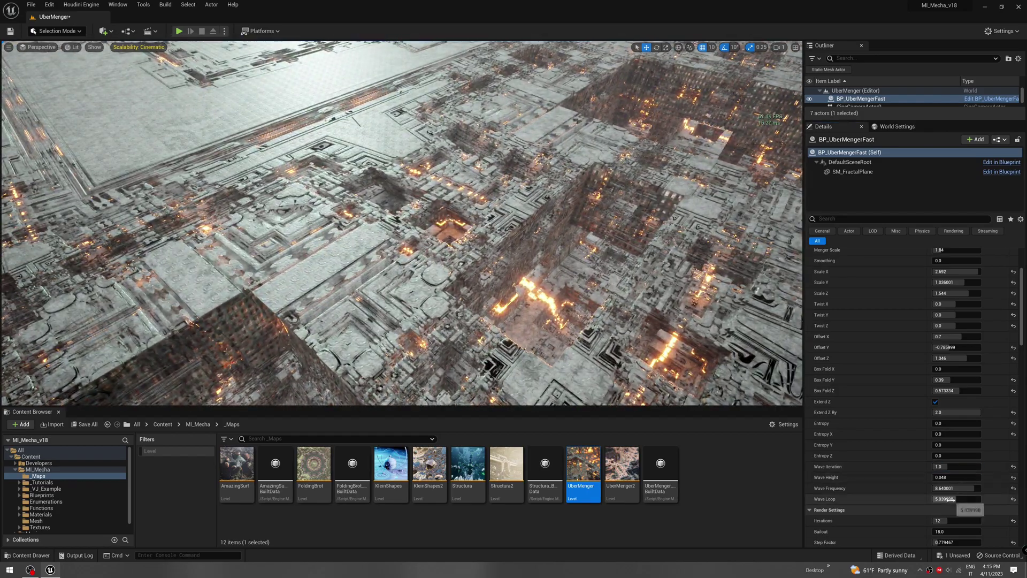
drag(955, 499, 957, 498)
key(s)
right_drag(589, 267, 600, 278)
drag(957, 499, 944, 499)
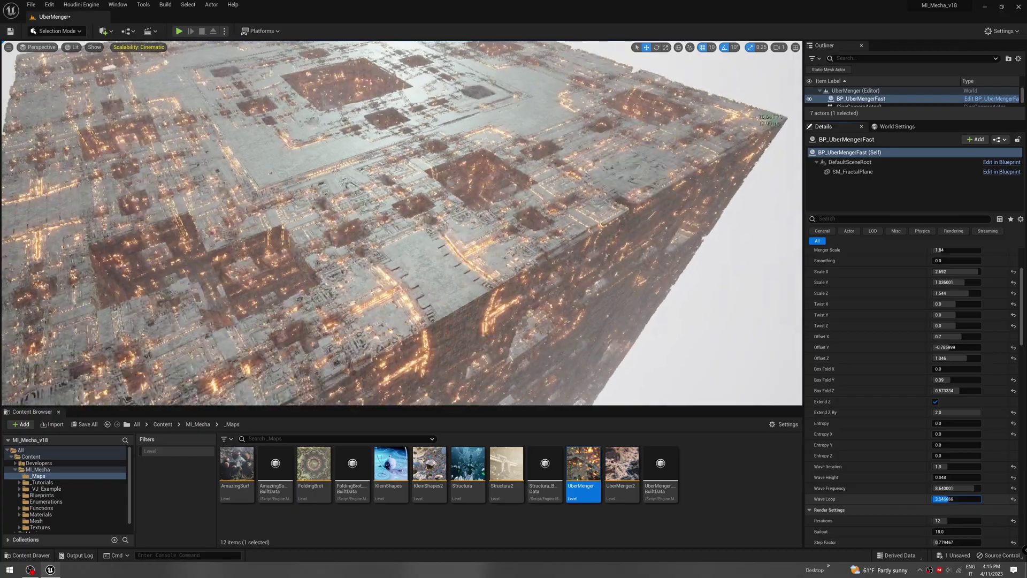
text(6)
key(Return)
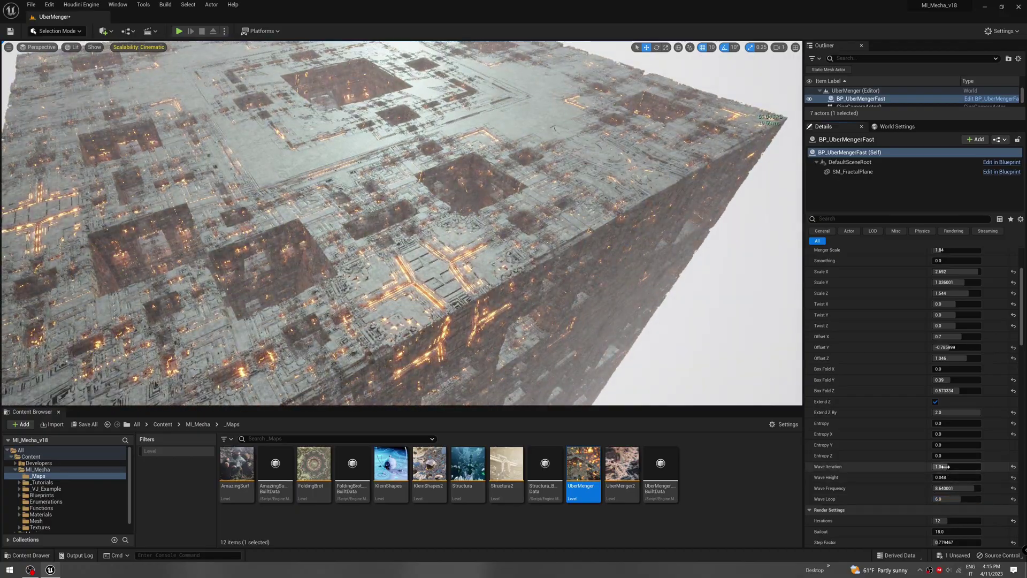
- Set Wave Iteration to 5 and Wave Loop to about 2.43, and turn off Extend Z
text(5)
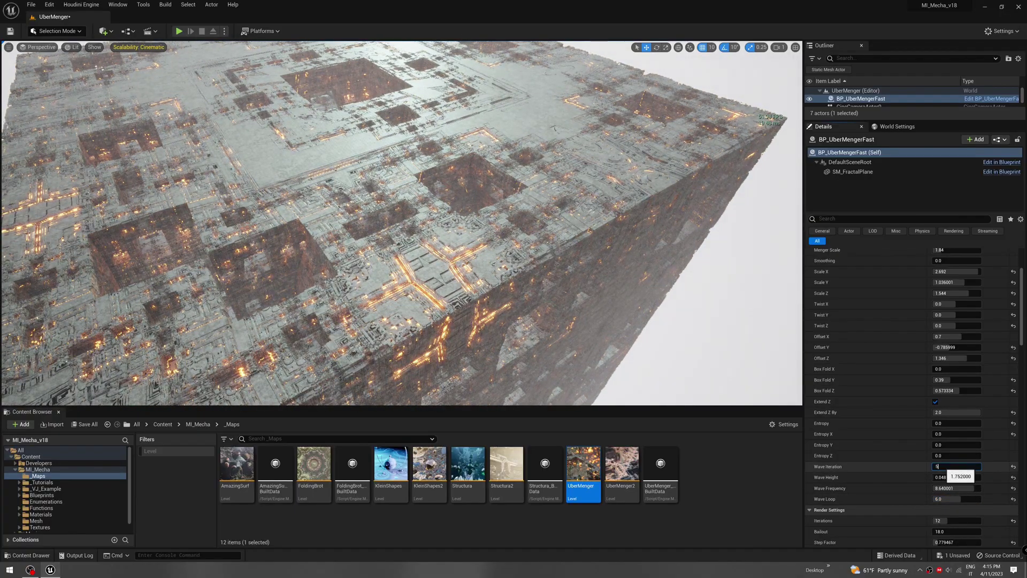
click(963, 500)
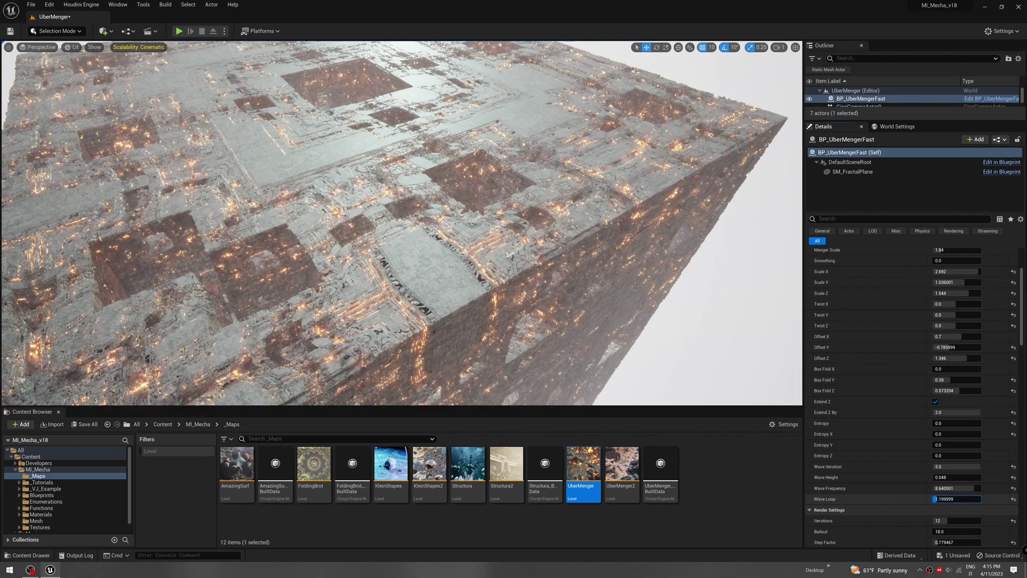
drag(942, 499, 944, 499)
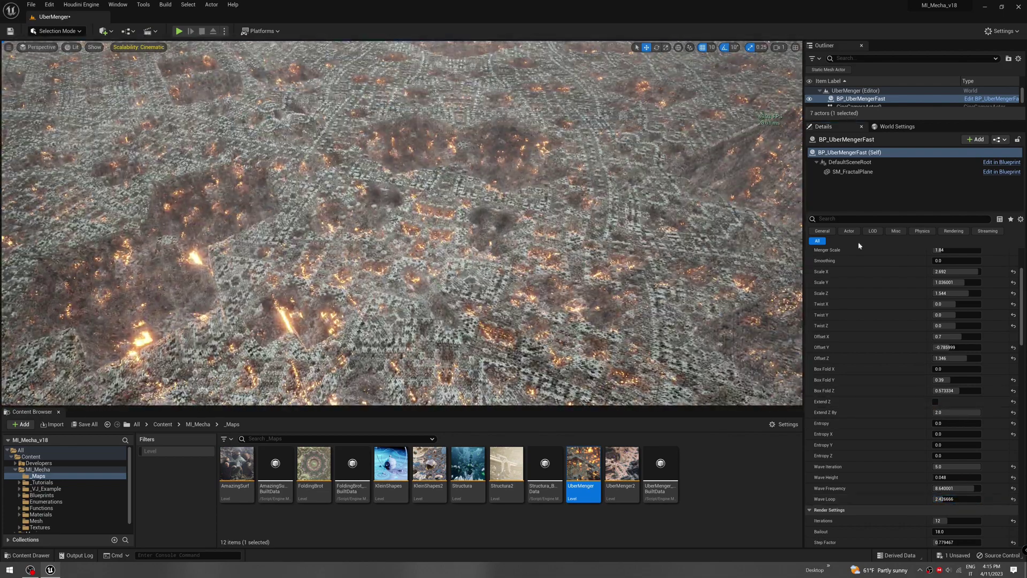
- Set Box Fold Y to about 0.235 and turn Extend Z back on
drag(951, 378, 945, 381)
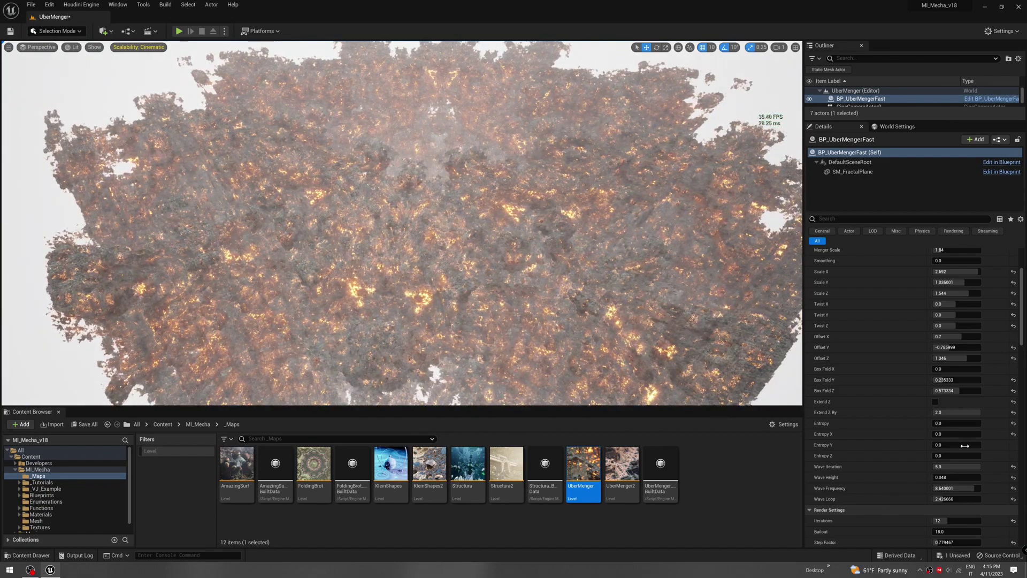
click(935, 401)
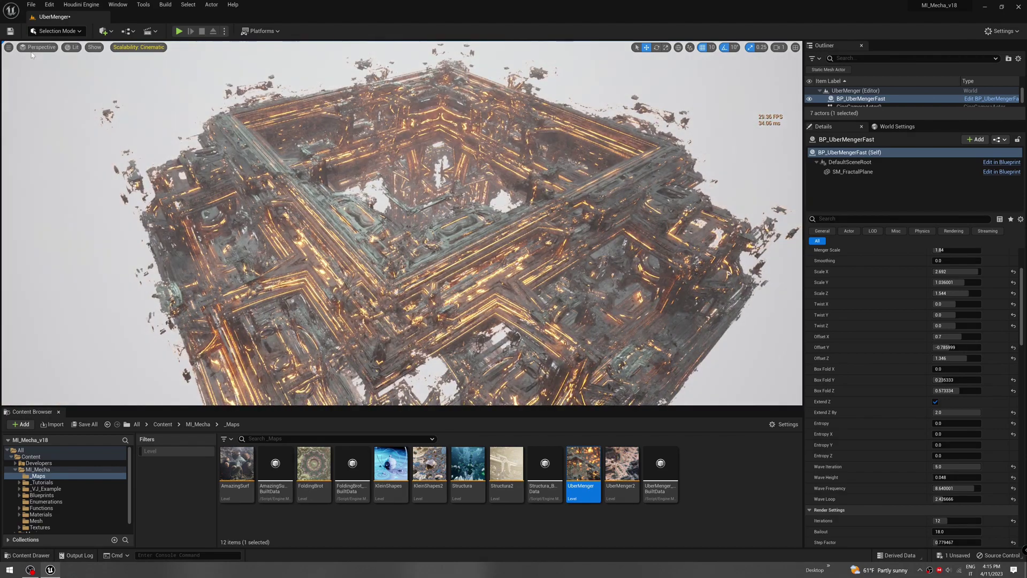
- Set the viewport's Screen Percentage to about 46 and the fractal's Step Factor to 2.452
click(9, 47)
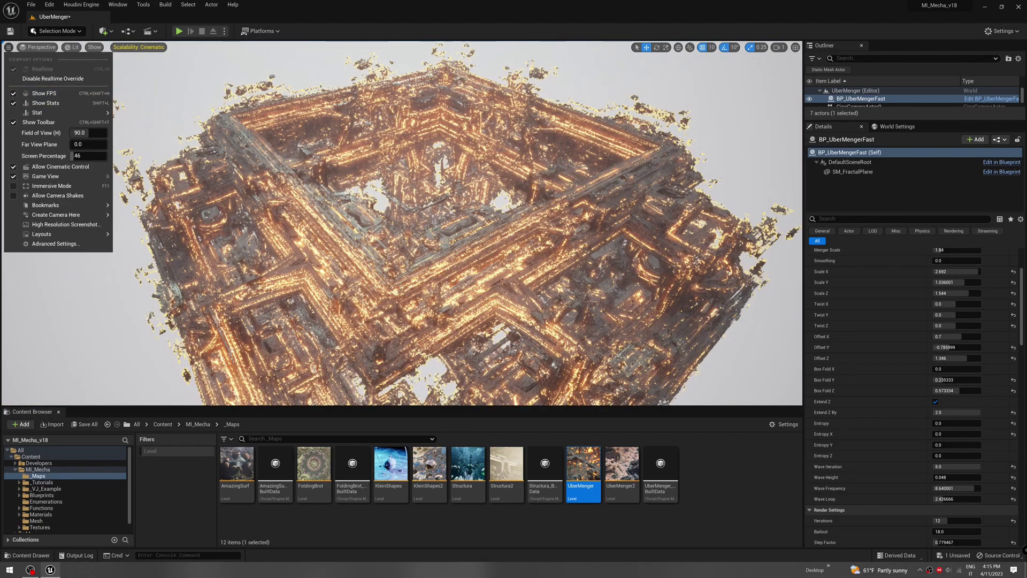
click(528, 4)
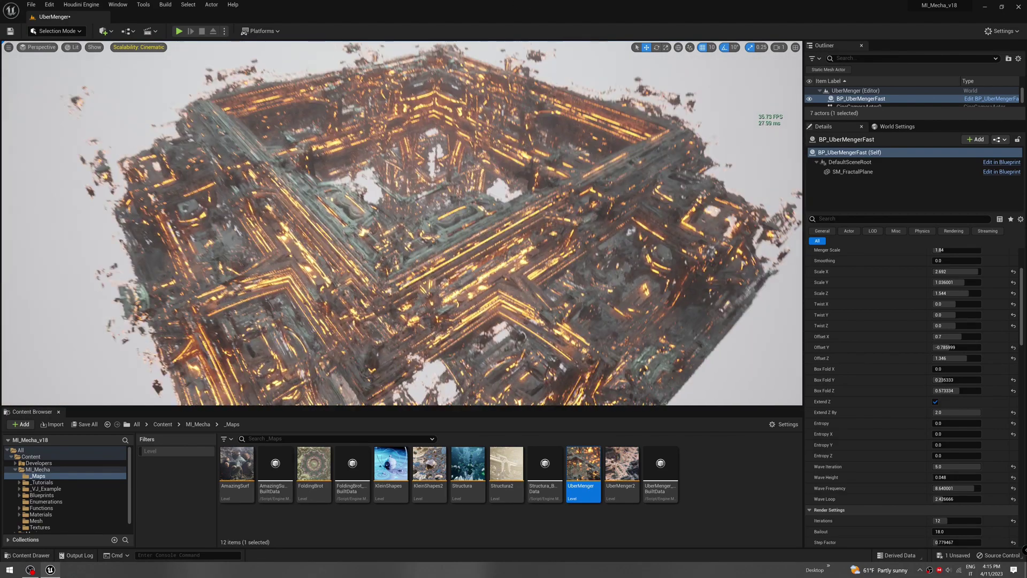
scroll(874, 399, down, 3)
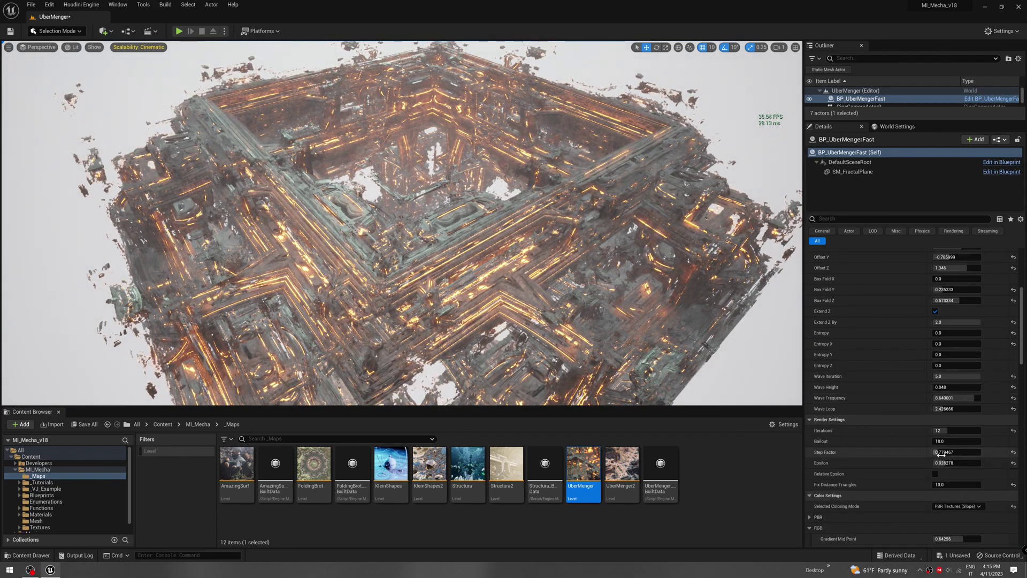
text(2.452)
key(Return)
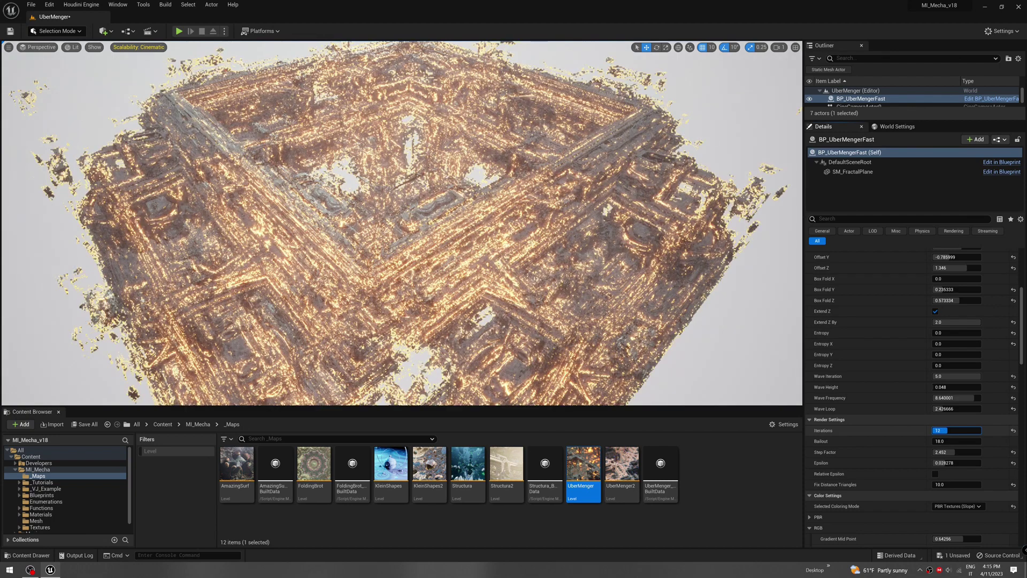
- Try fewer Iterations in the render settings and set Iterations back to 12
drag(949, 430, 945, 430)
click(946, 431)
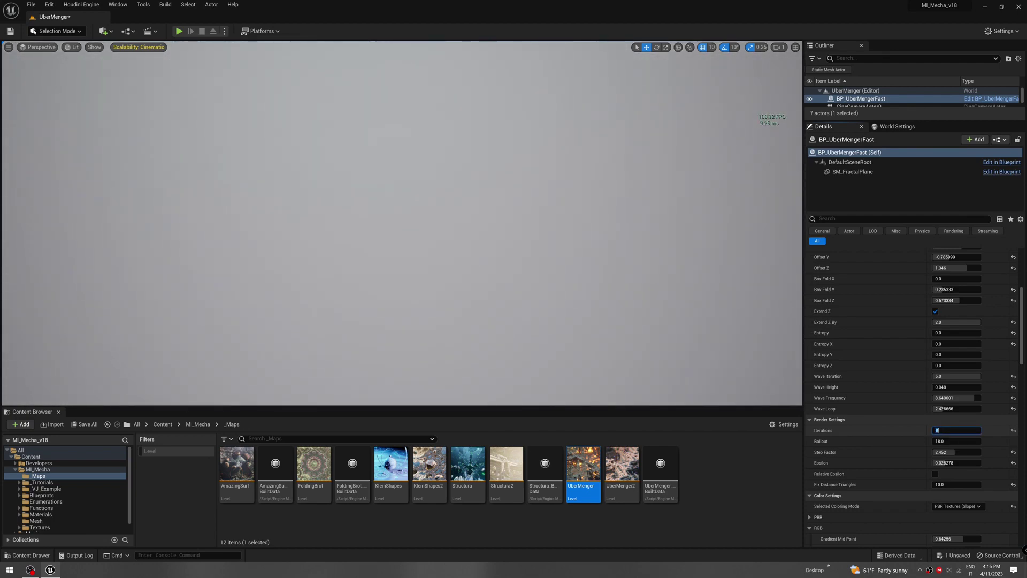
text(2)
key(Return)
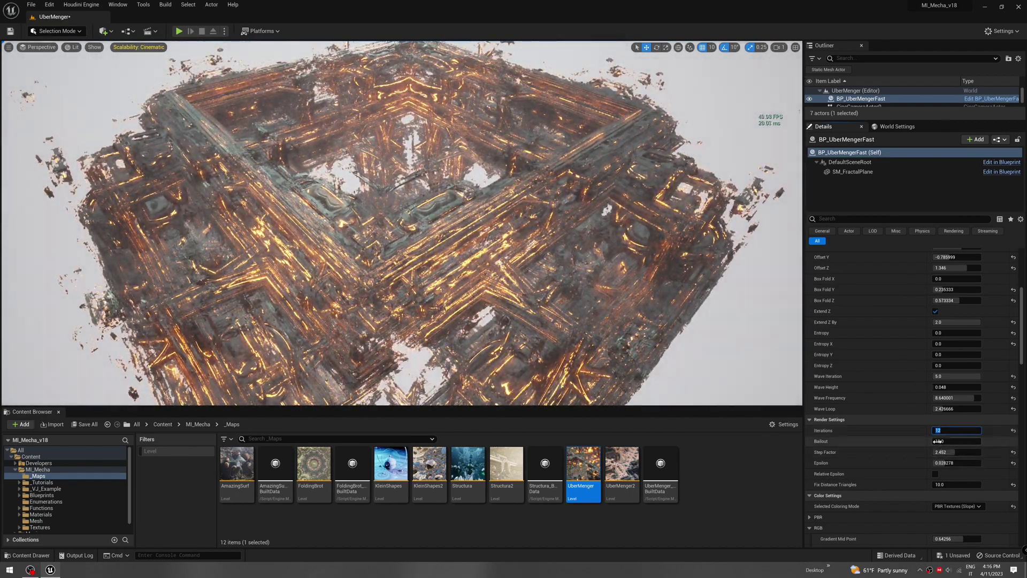
- Set Bailout to about 208 and Epsilon to about 0.081, viewing the cube from farther away
drag(940, 441, 959, 463)
right_drag(556, 269, 561, 270)
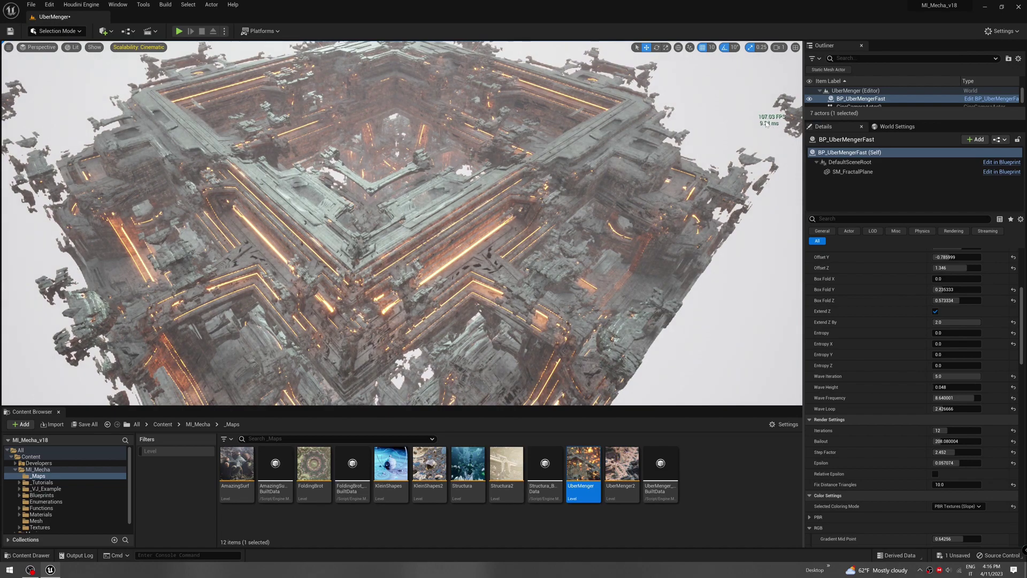
key(s)
right_drag(737, 125, 685, 139)
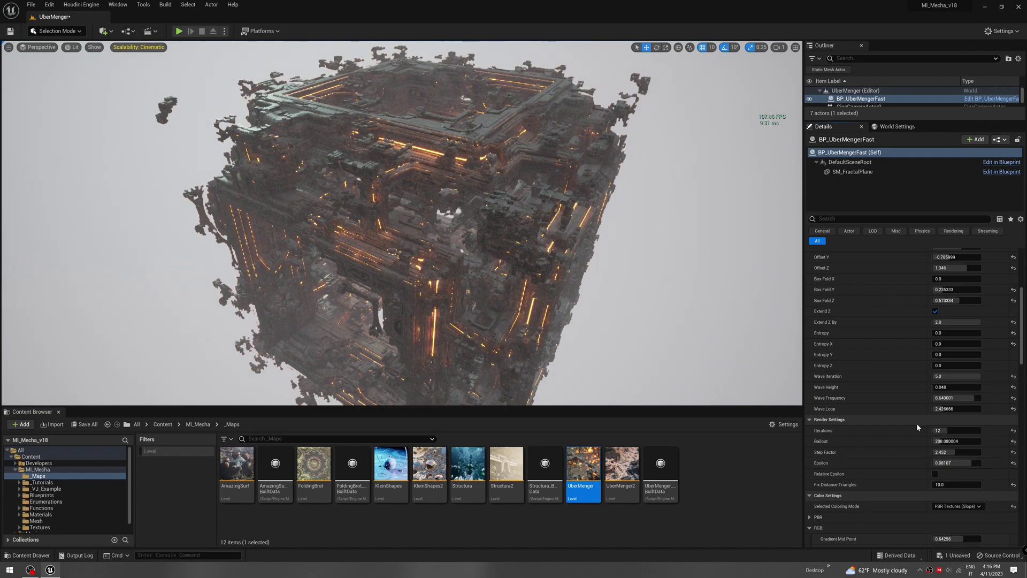
- Set Wave Loop to about 5.57 and Step Factor to about 1.68, and view the cube from other angles
drag(942, 408, 996, 409)
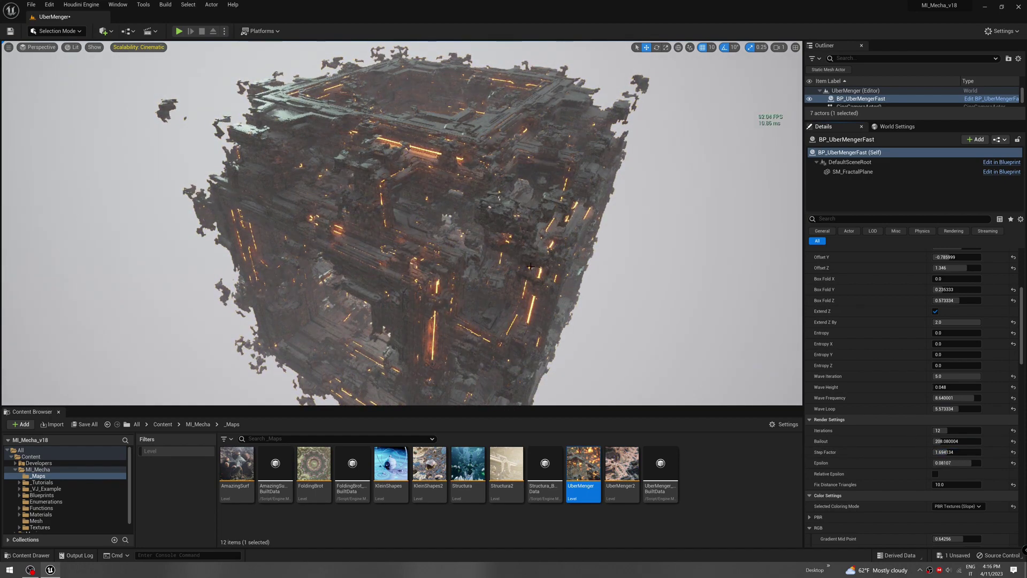
right_drag(401, 224, 458, 214)
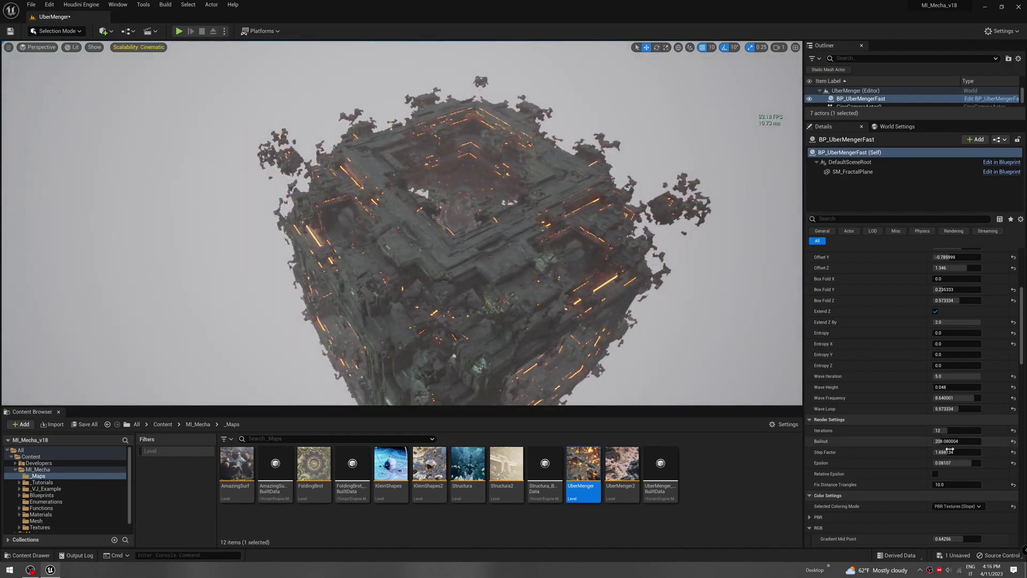
right_drag(589, 257, 621, 268)
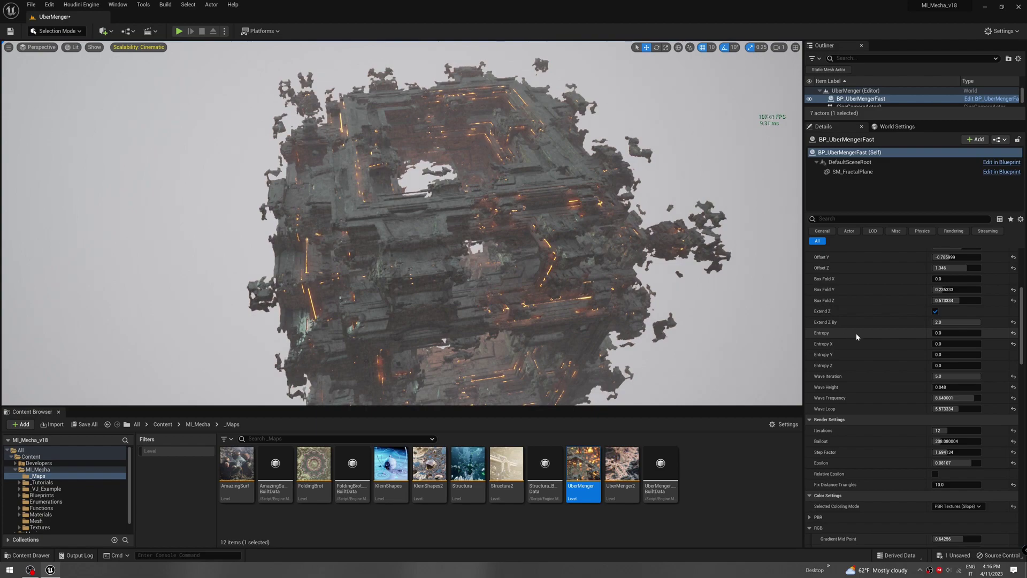
- Set the fractal's Entropy to 1.0 and Entropy X to about 358.58, raise Entropy Y, and view the deformed cube
mouse_move(940, 333)
mouse_down()
mouse_move(1017, 333)
mouse_move(940, 346)
mouse_up()
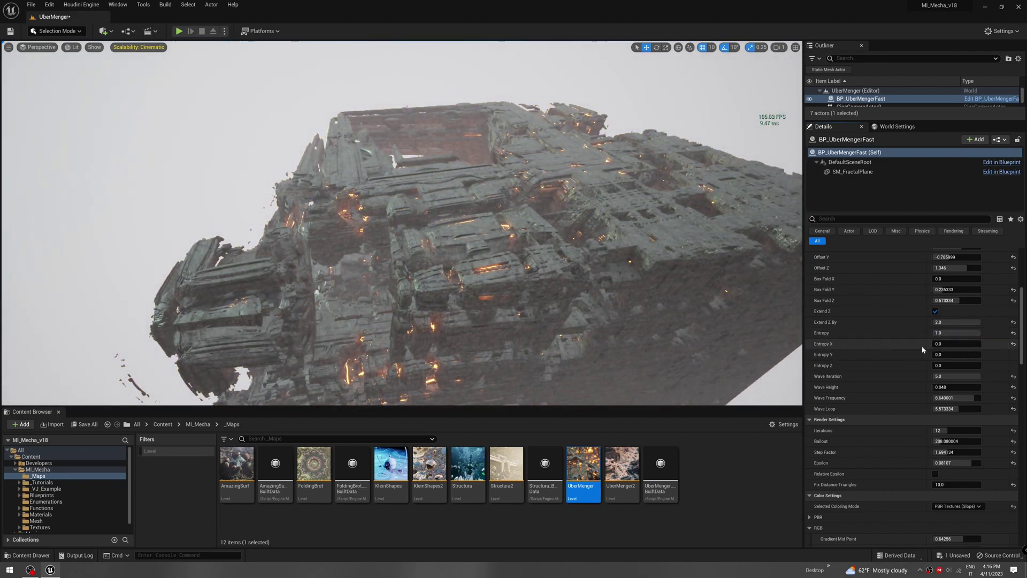
drag(939, 343, 961, 355)
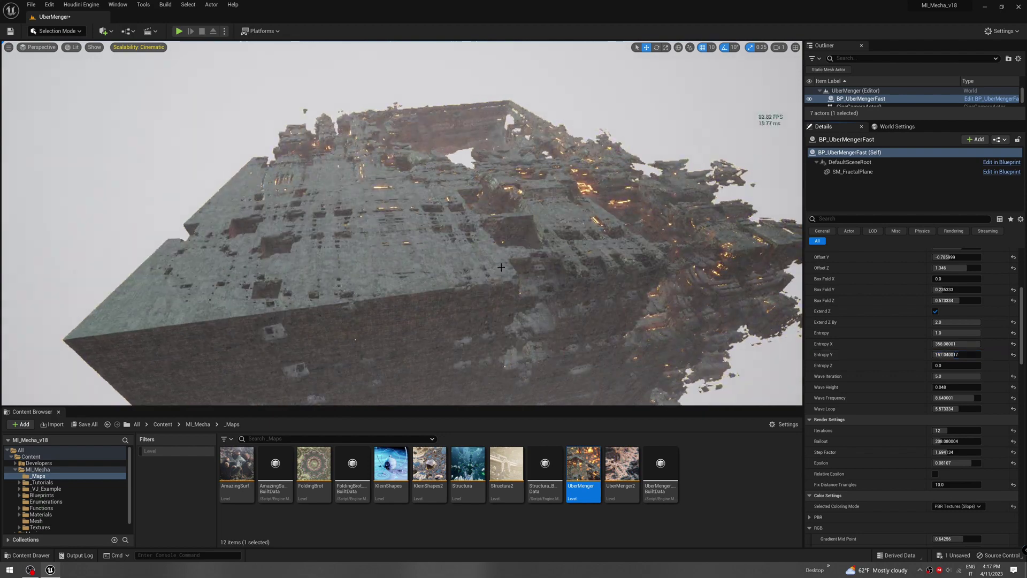
right_drag(439, 232, 439, 232)
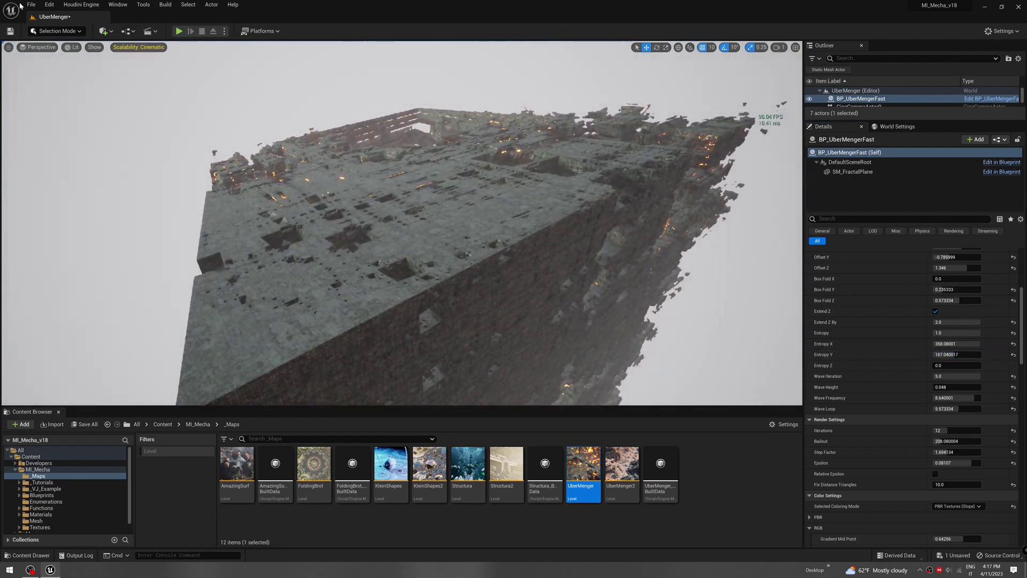
- Open the Project Settings, search them for "anti", and move the window so part of the fractal is visible
click(49, 4)
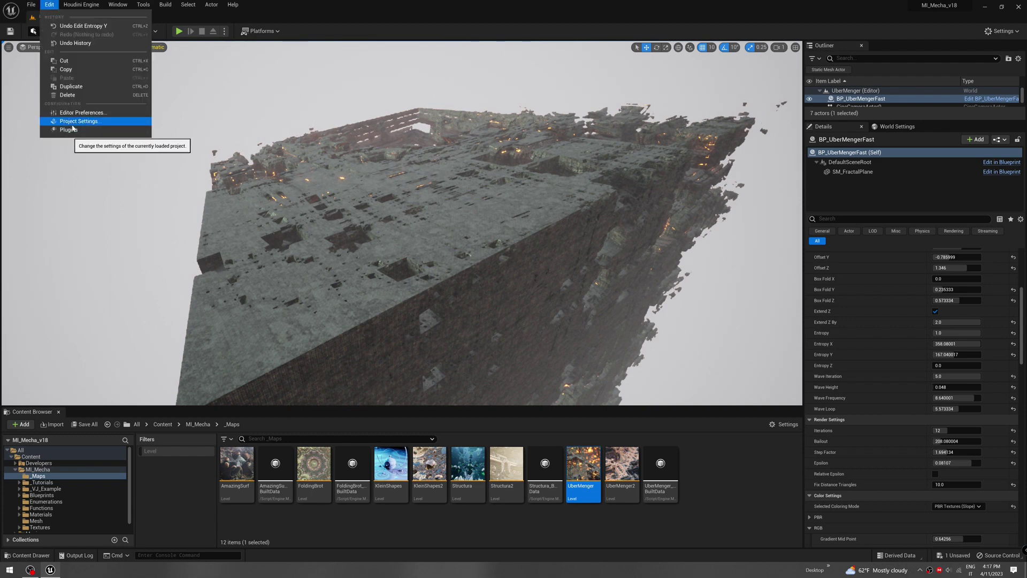
click(81, 124)
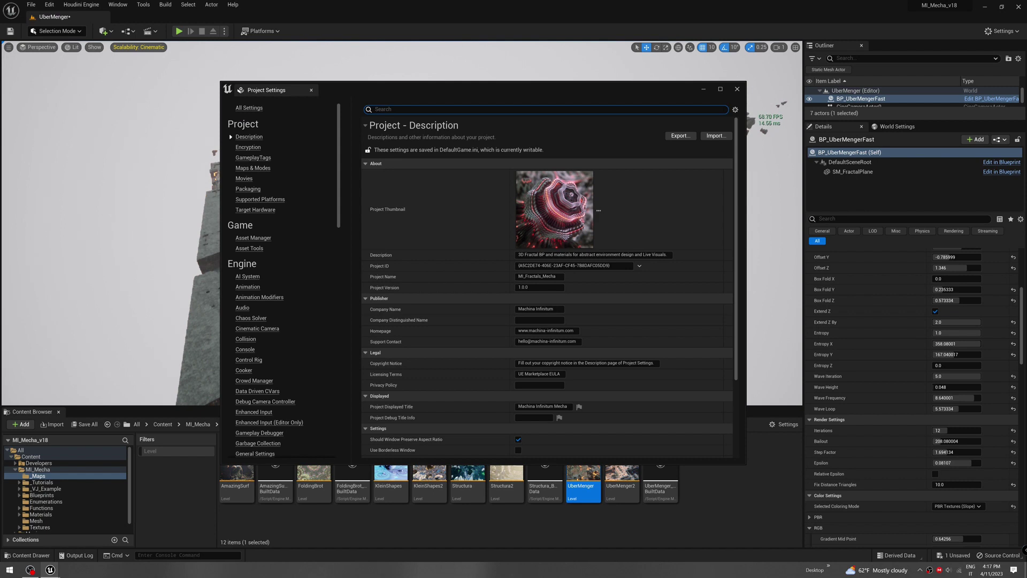
text(anti)
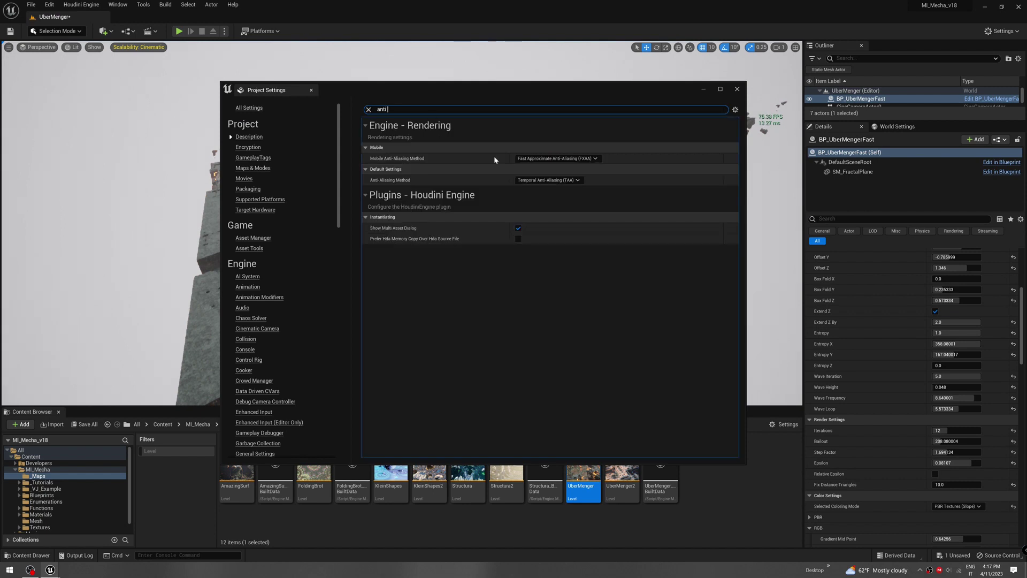
click(549, 180)
drag(514, 89, 719, 104)
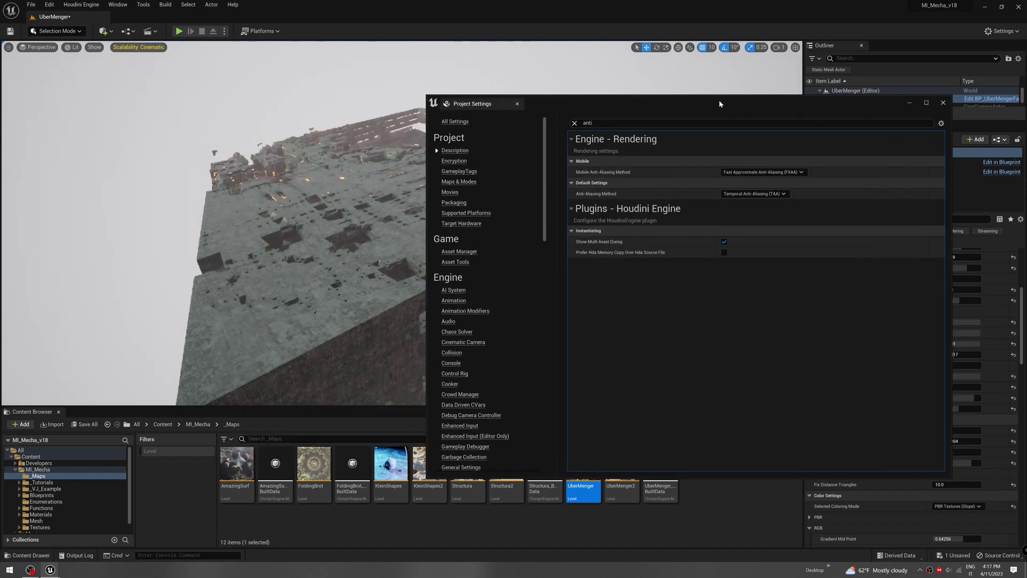
- Try Multisample Anti-Aliasing (MSAA), set the default Anti-Aliasing Method to Temporal Super-Resolution (TSR), and check the fractal
click(755, 193)
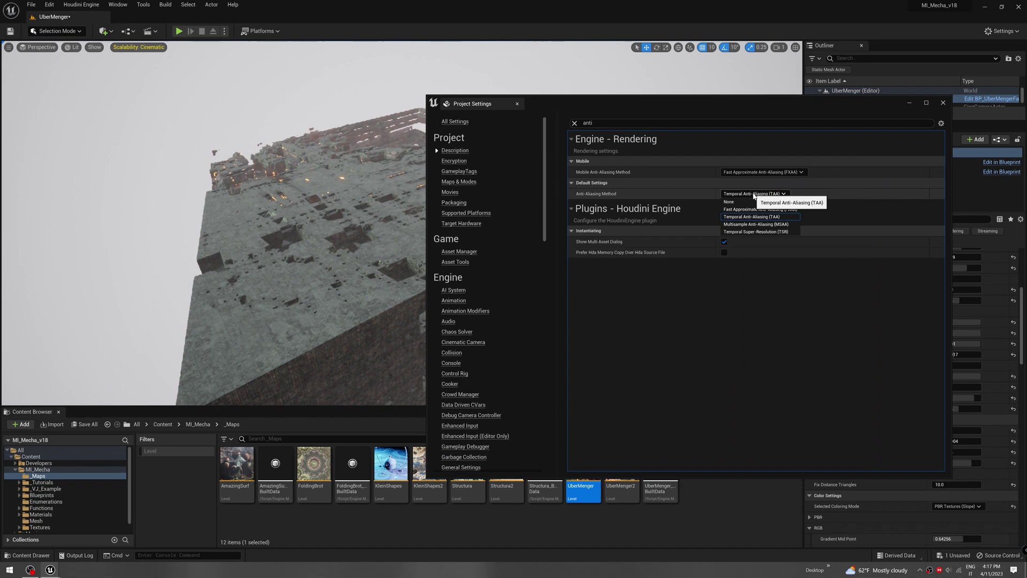
click(744, 230)
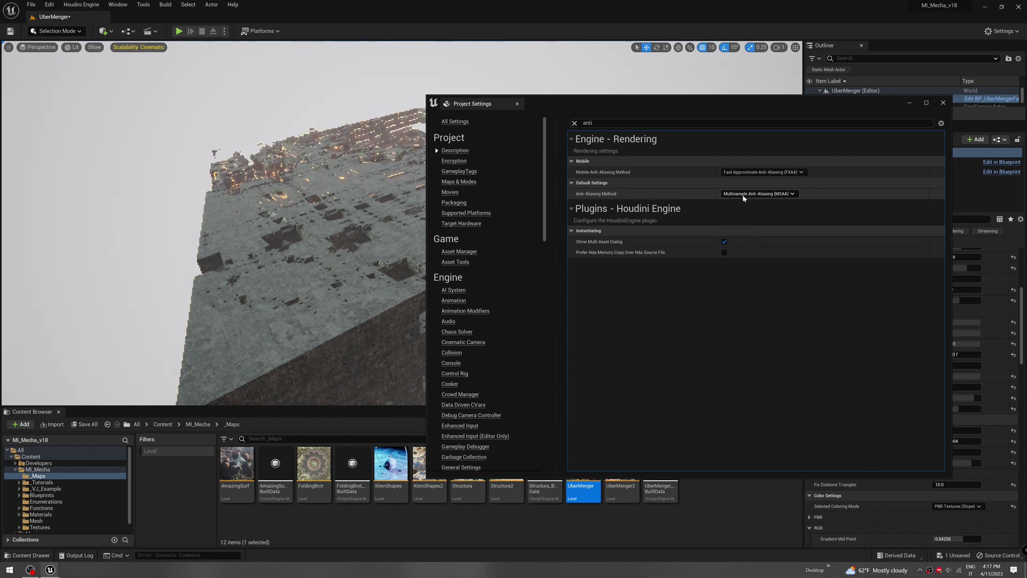
click(760, 193)
click(752, 234)
right_drag(347, 212, 379, 213)
click(362, 249)
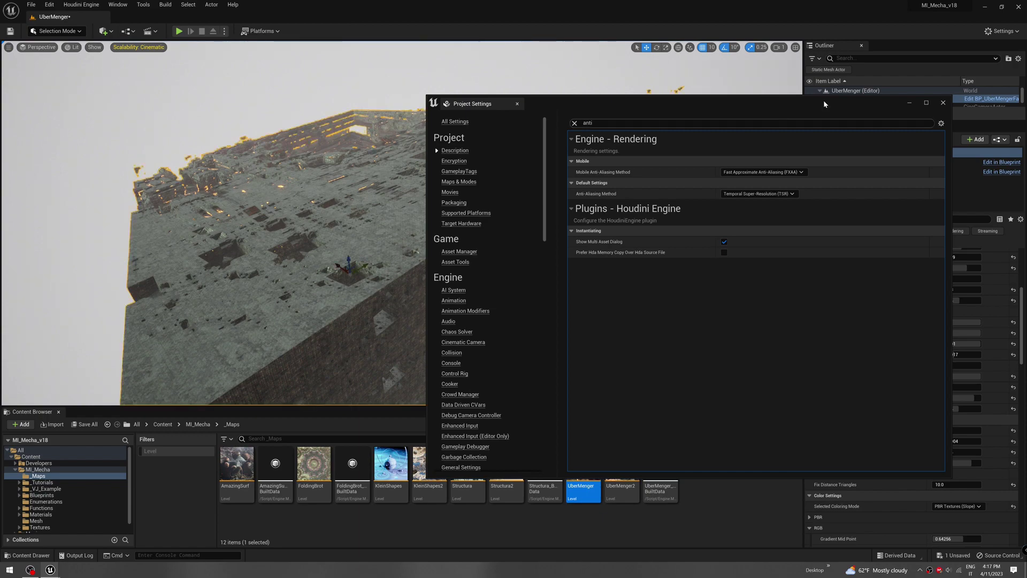
- Move the Project Settings window clear of the fractal's parameters, set Entropy Y to 0.0, and view the fractal up close and from afar
drag(824, 101, 595, 471)
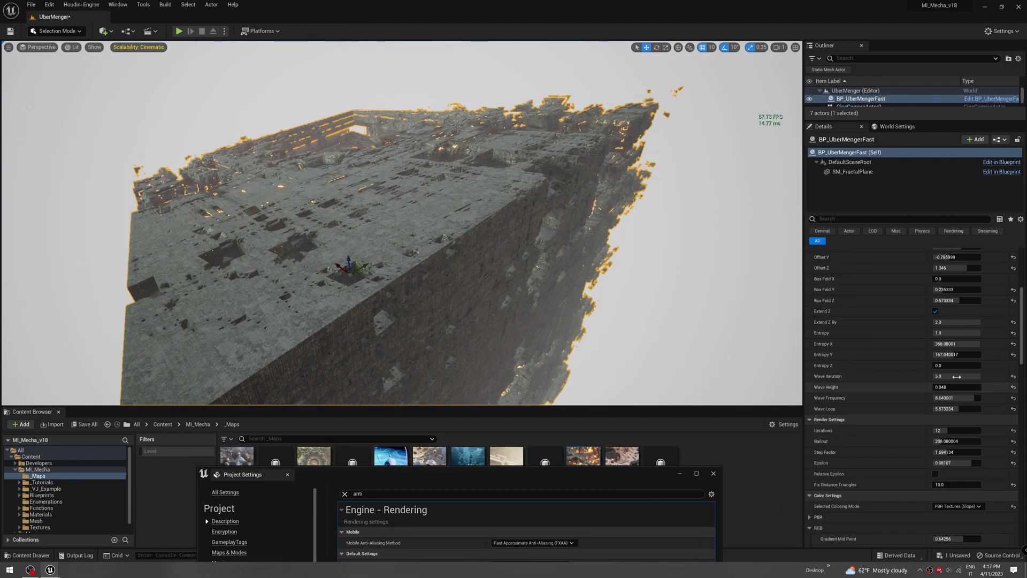
drag(954, 354, 932, 355)
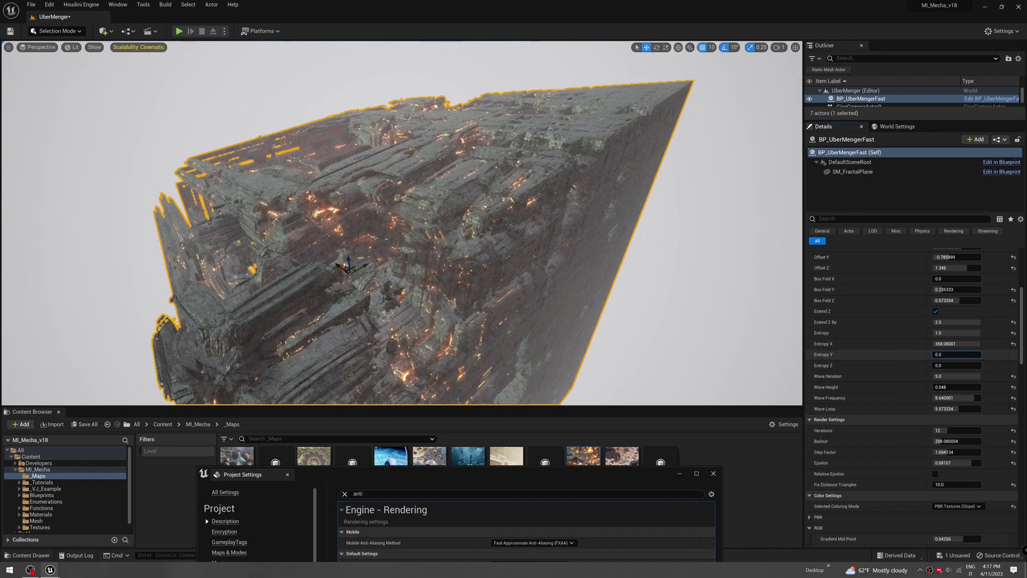
key(w)
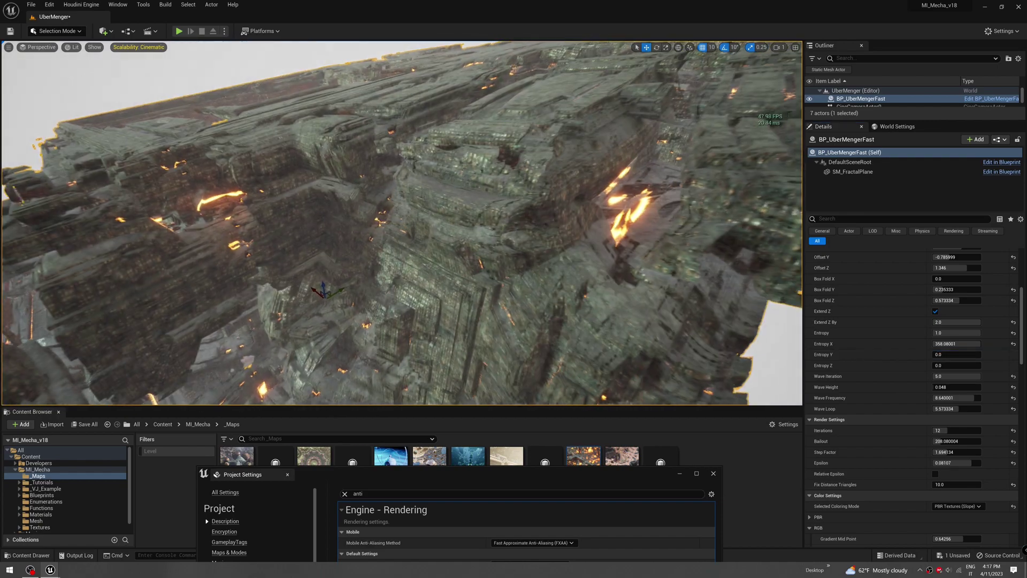
right_drag(401, 224, 401, 225)
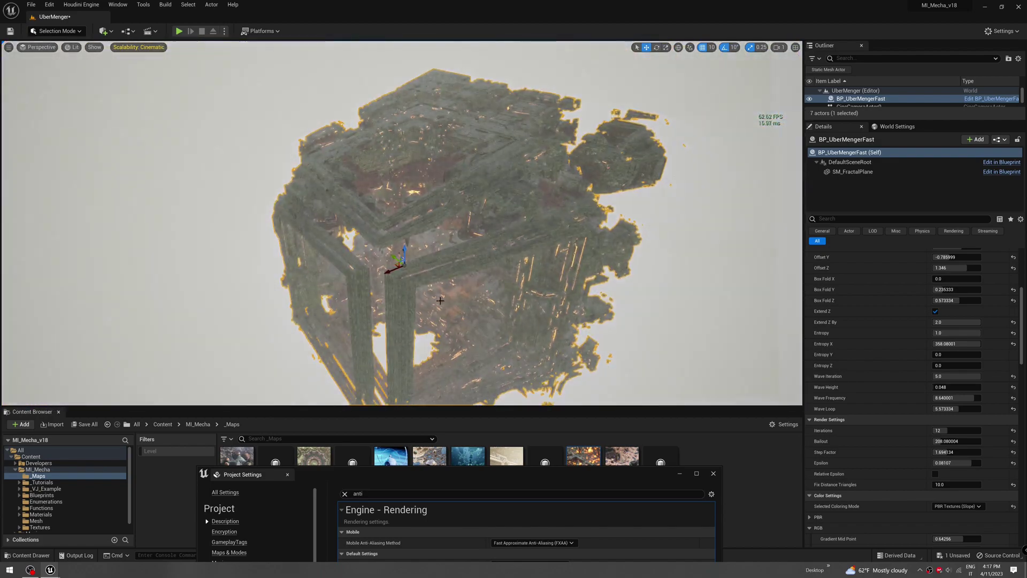
- Close the Project Settings and open the UberMenger2 level, viewing its fractal from inside and from above
click(713, 473)
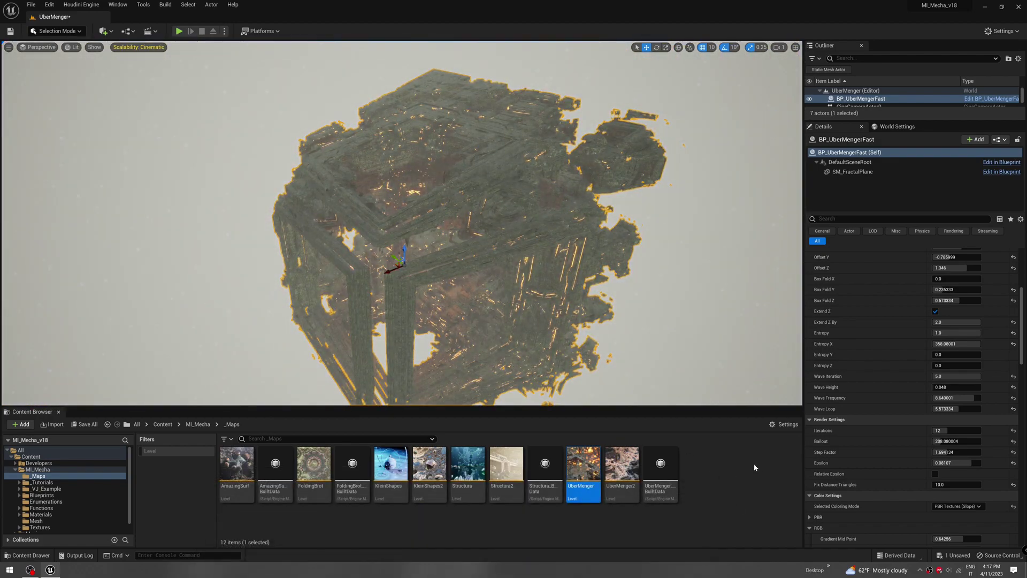
double_click(630, 475)
click(581, 373)
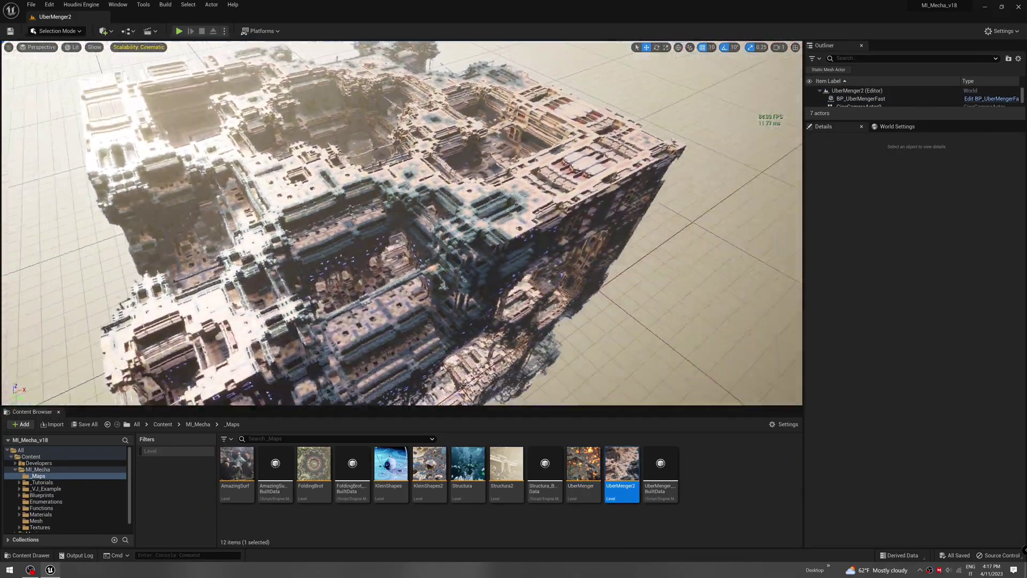
key(w)
right_drag(401, 222, 369, 190)
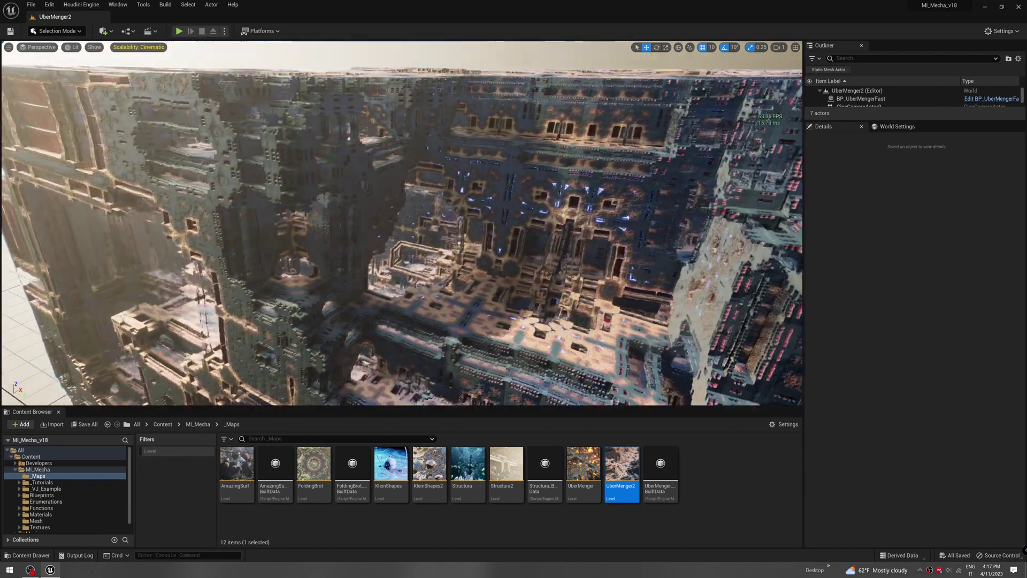
right_drag(528, 227, 528, 227)
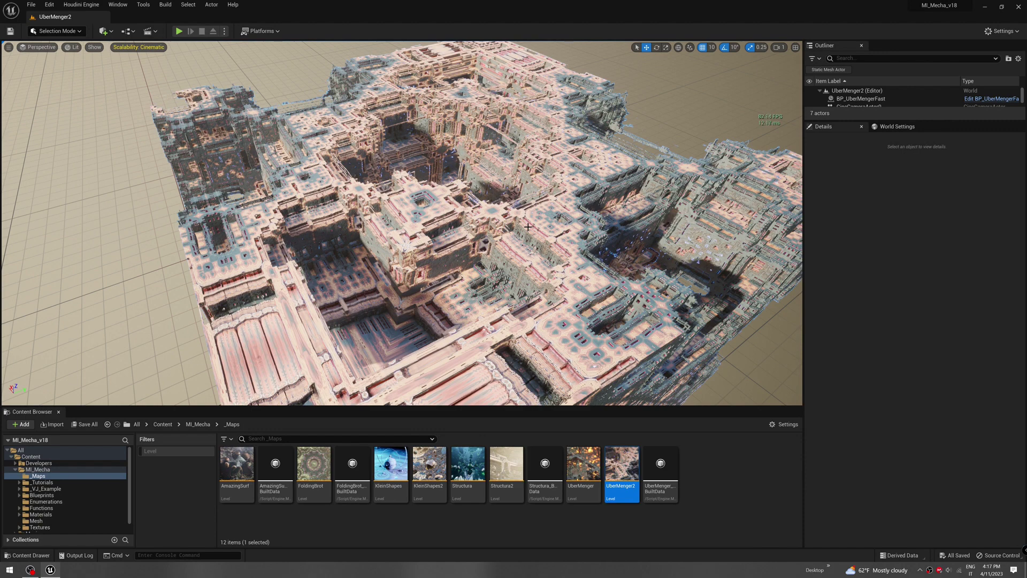
- Select BP_UberMengerFast and review its render, PBR, RGB and orbit trap settings
click(862, 99)
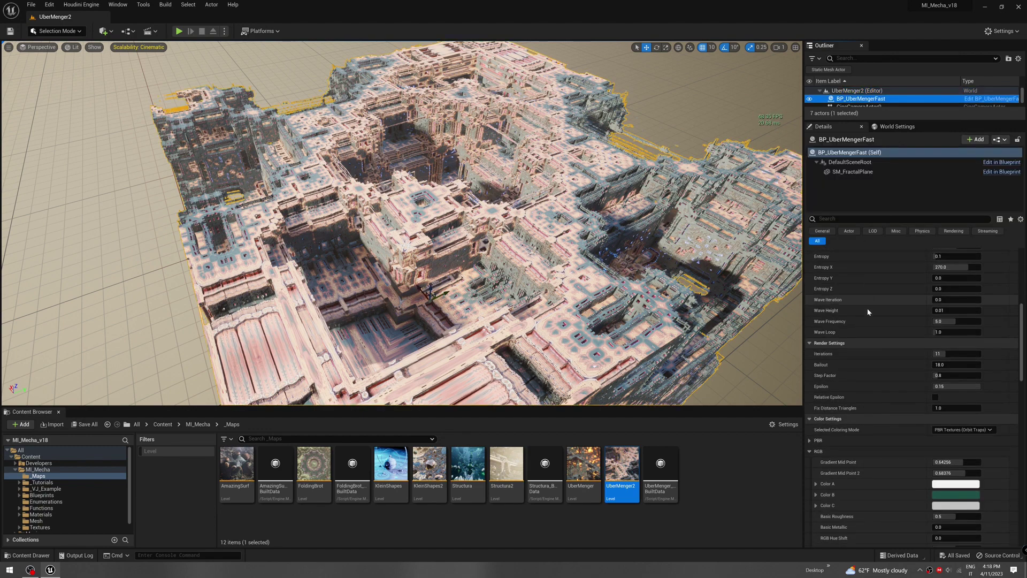
scroll(865, 321, down, 3)
click(811, 287)
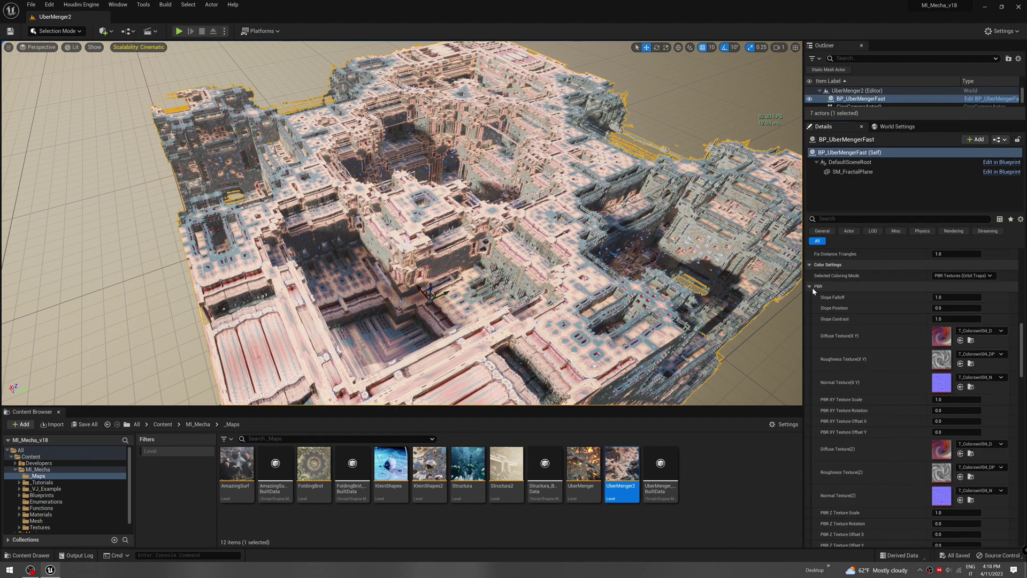
scroll(867, 337, down, 10)
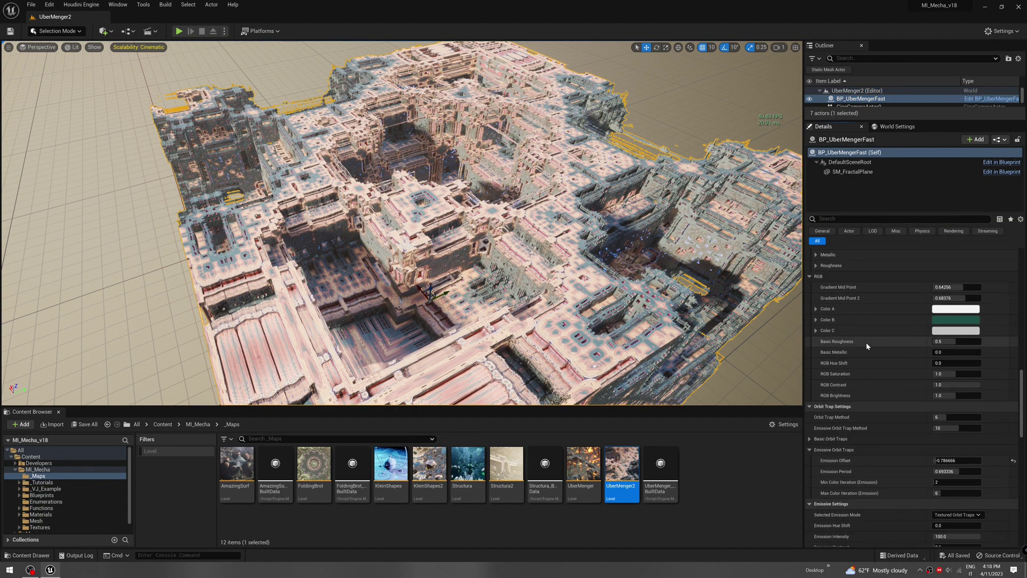